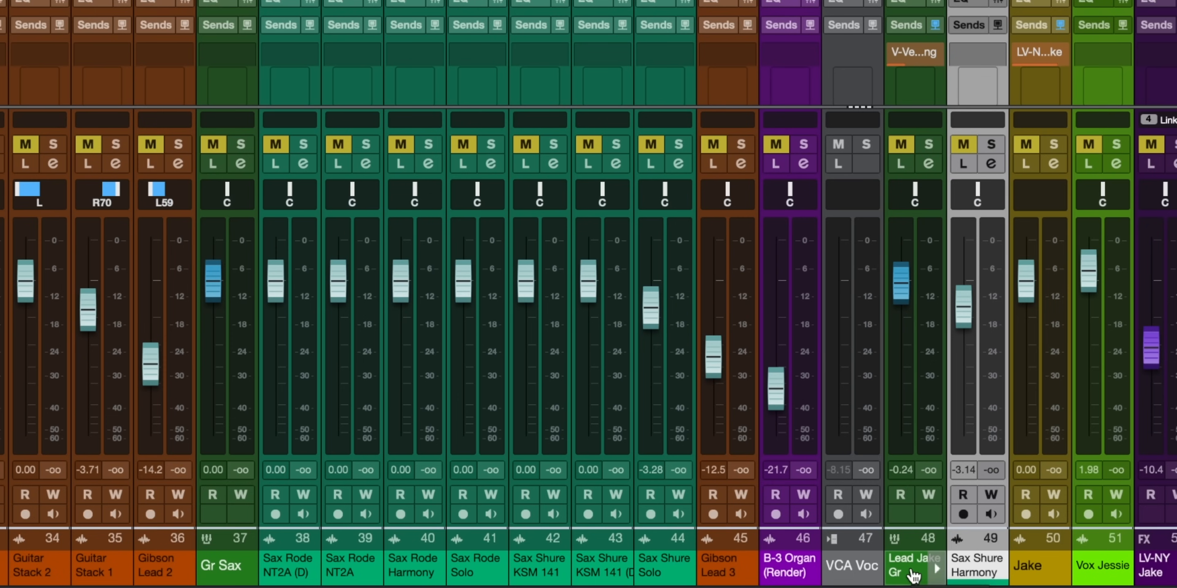
Add Gibson Lead 3 and Sax Rode Solo to the Sax Shure Harmony selection, move these mixer channels together, and reposition the Gr Bass channel.
click(722, 572)
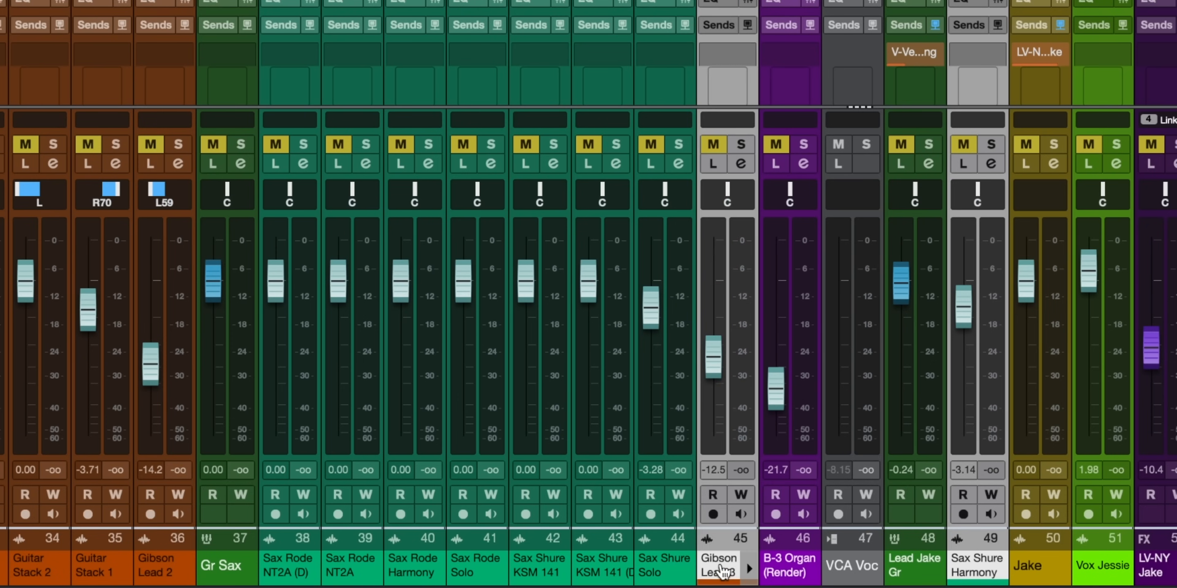
click(480, 577)
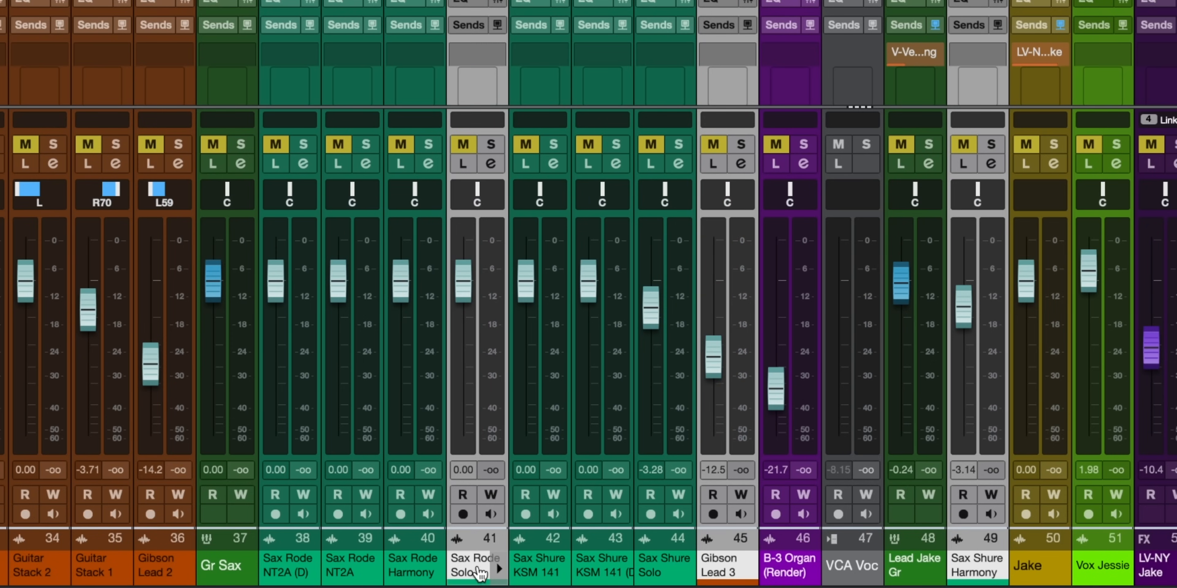
drag(471, 567, 278, 566)
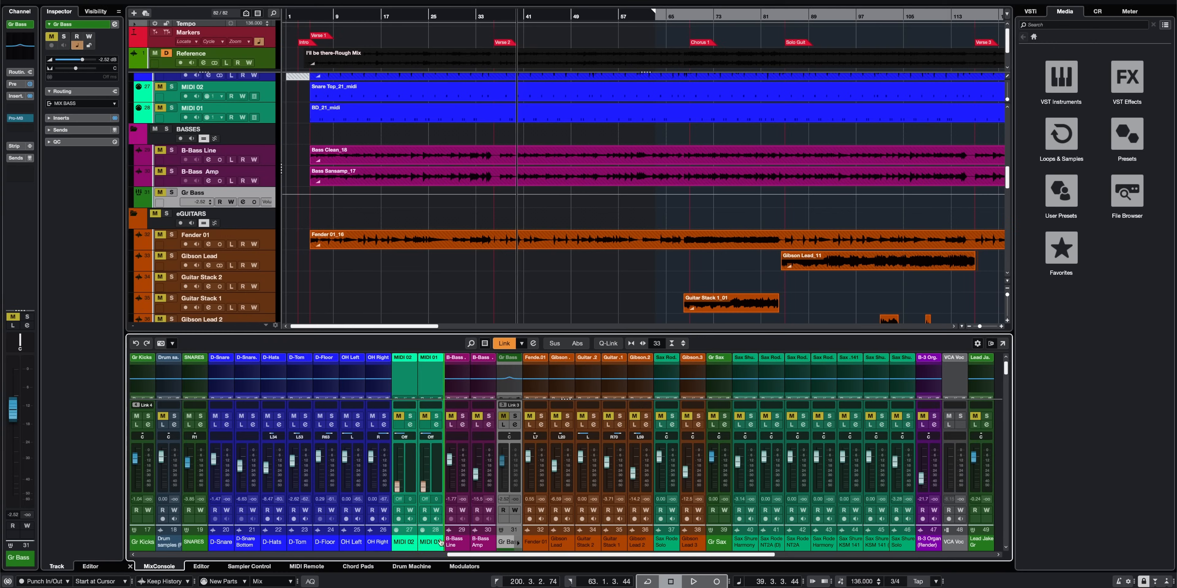
drag(397, 542, 397, 542)
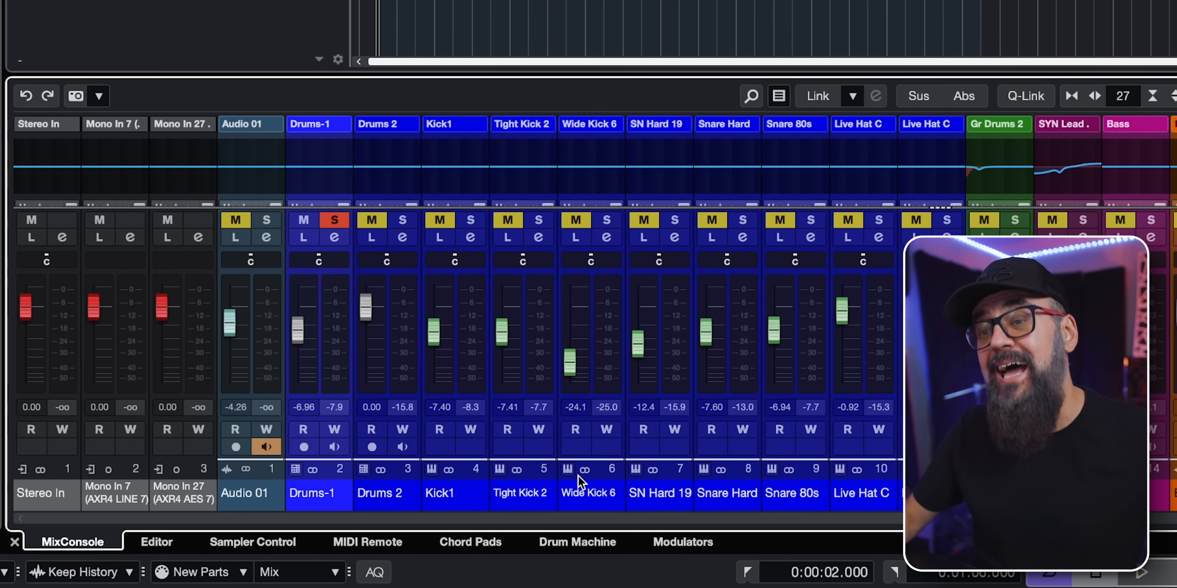
View the Drum Machine and the Modulators area, and play back the soloed Piano VST track.
click(573, 544)
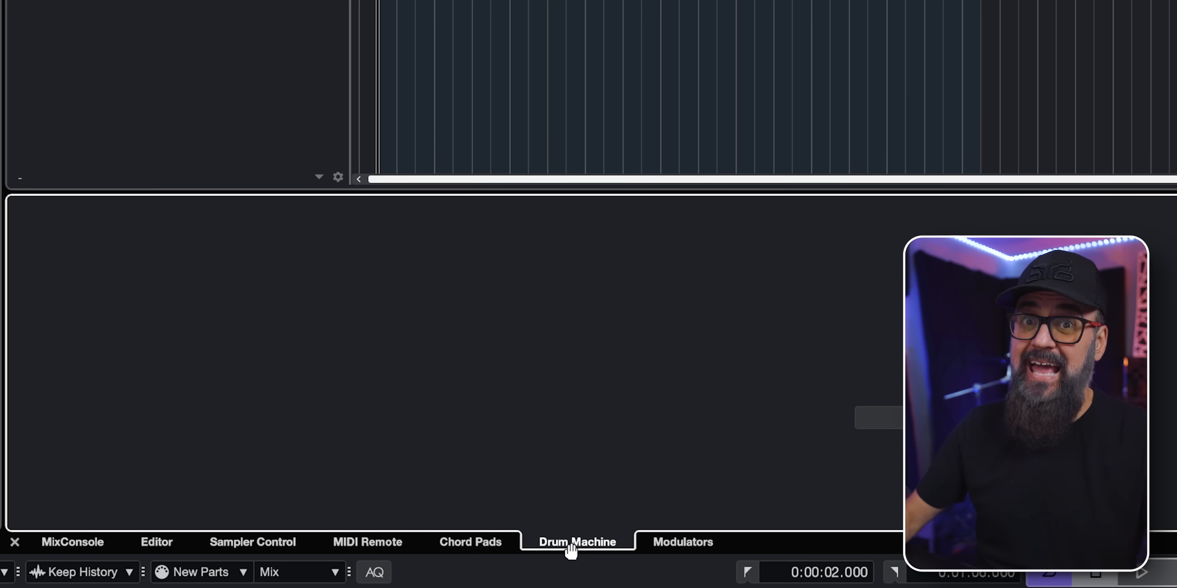
click(684, 542)
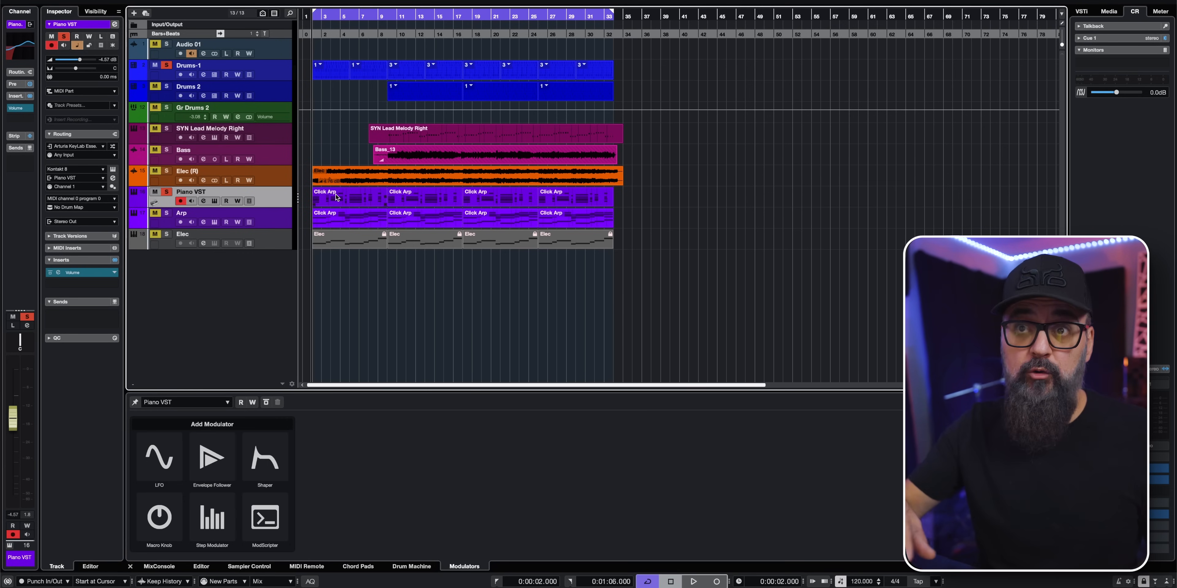
key(space)
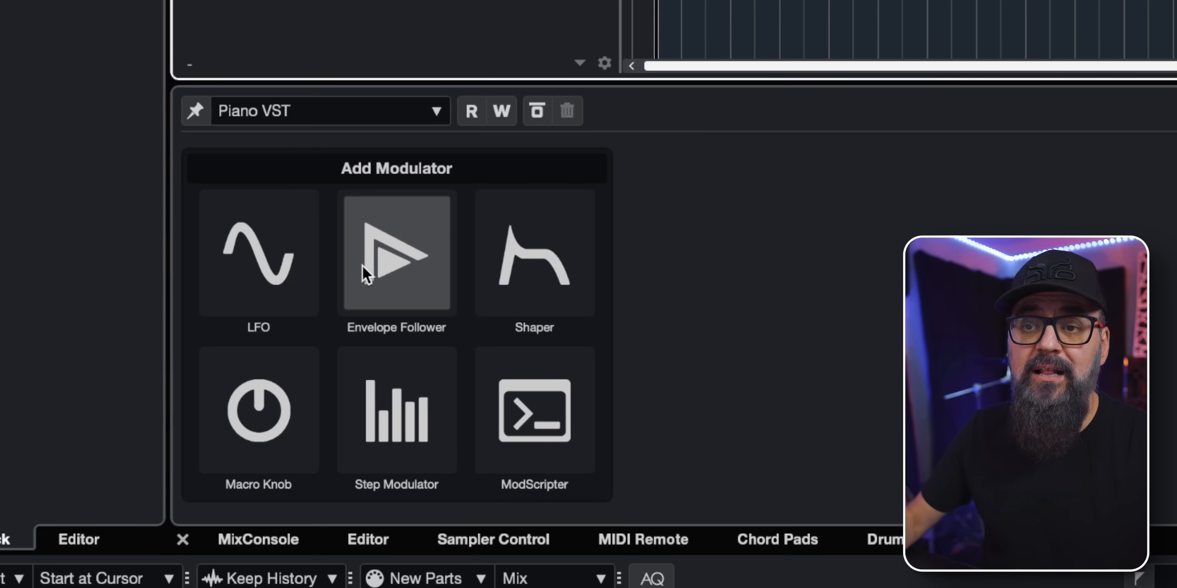
Add an Envelope Follower modulator to the Piano VST track, assign it to the Volume plug-in's Gain with Learn, and play back.
click(365, 274)
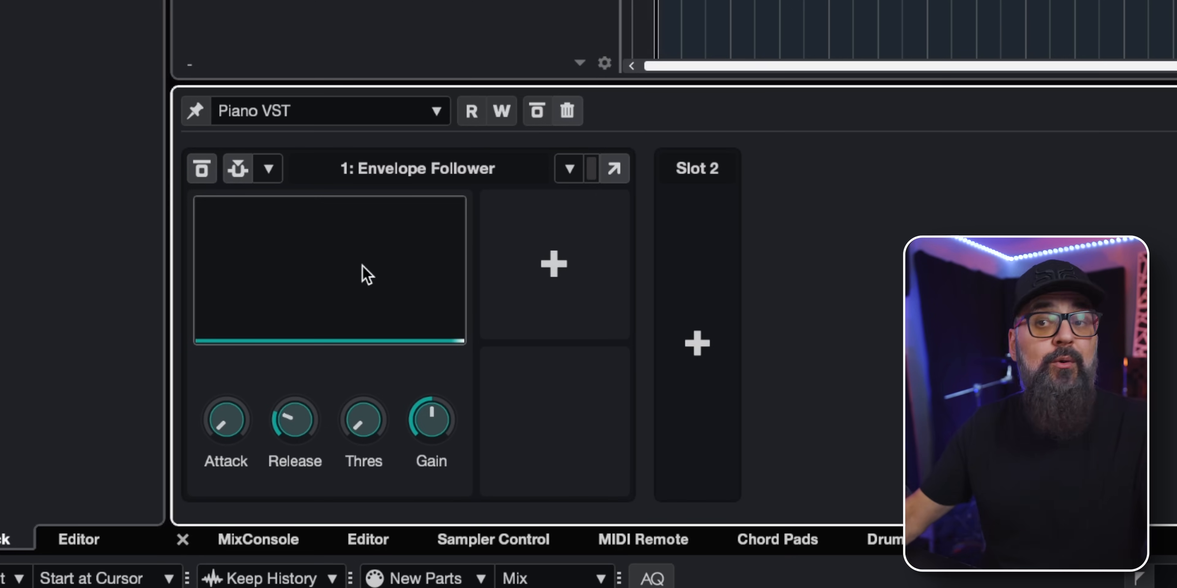
click(552, 273)
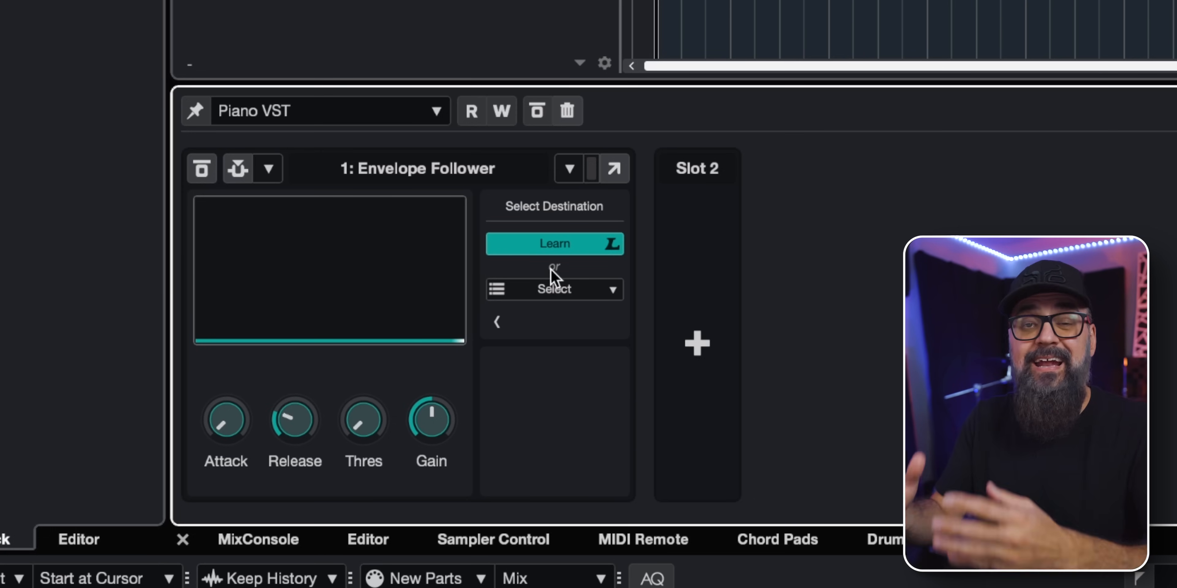
click(554, 287)
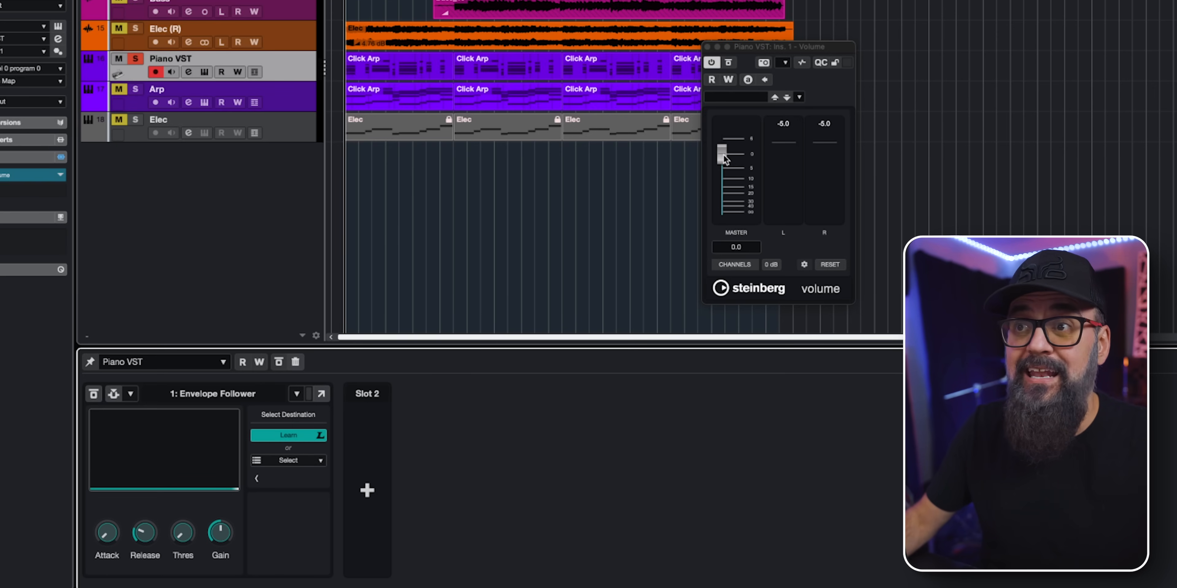
drag(724, 159, 726, 179)
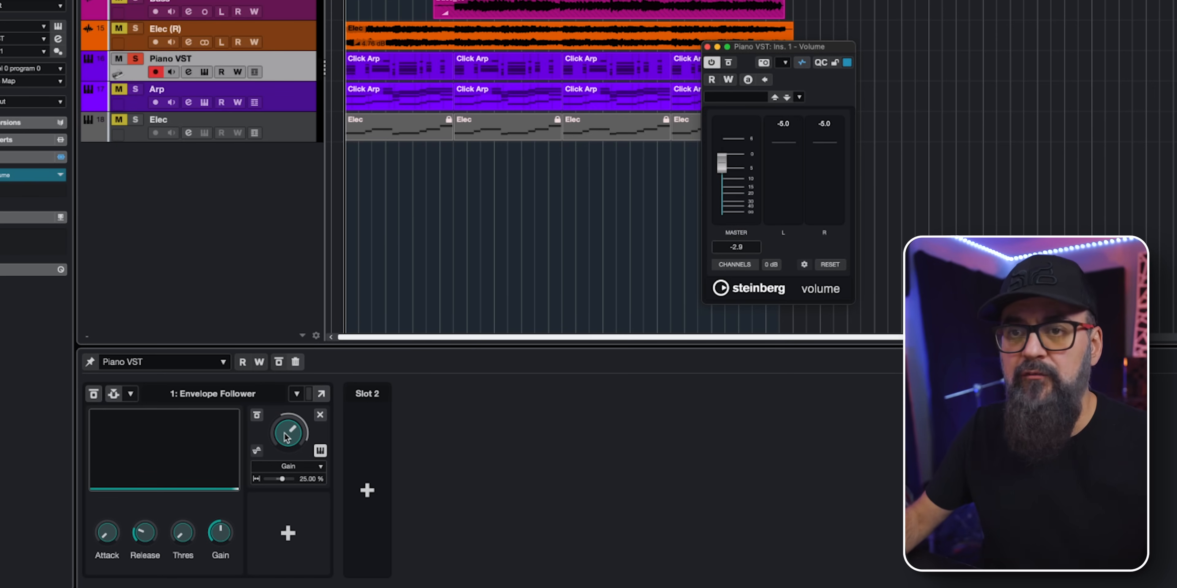
key(space)
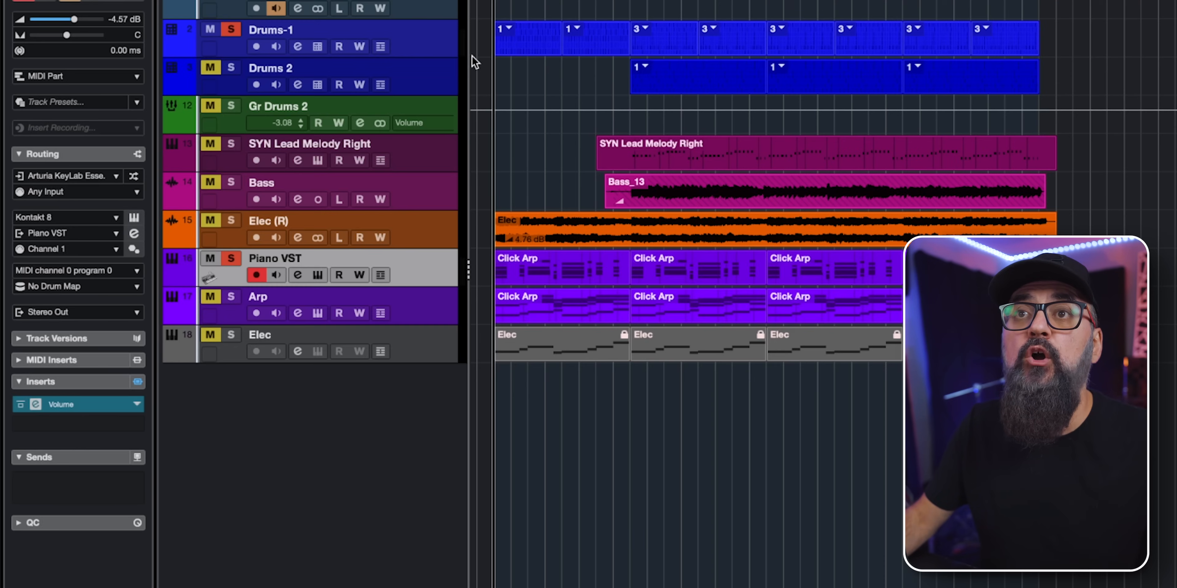
Route a send from the Drums-1 track to the Piano VST: Mod. 1 - Envelope Follower side-chain input.
click(445, 46)
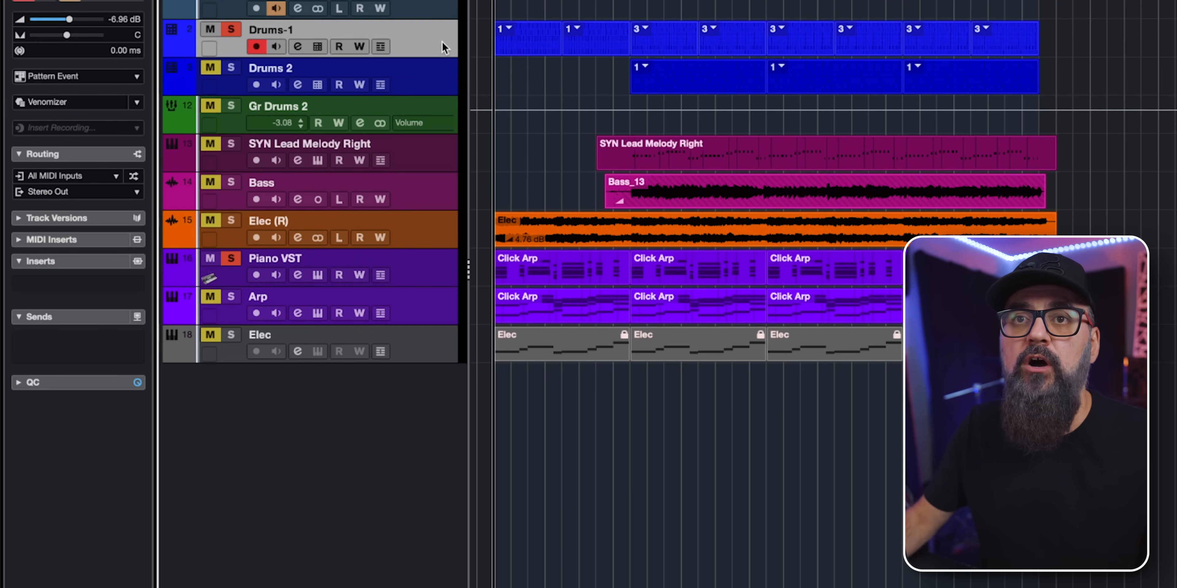
click(80, 351)
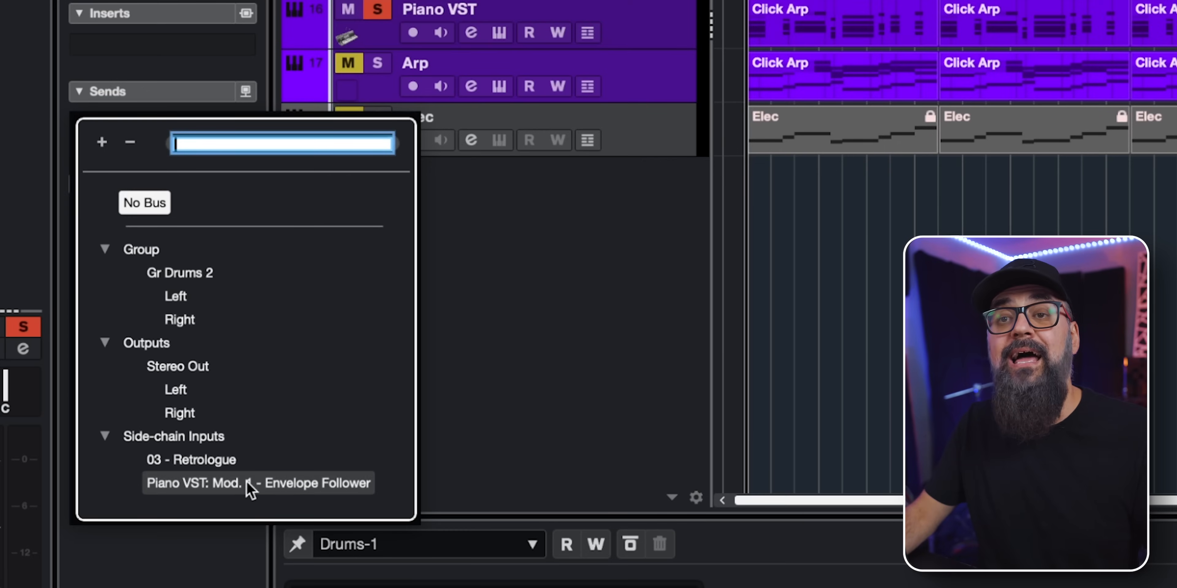
click(250, 483)
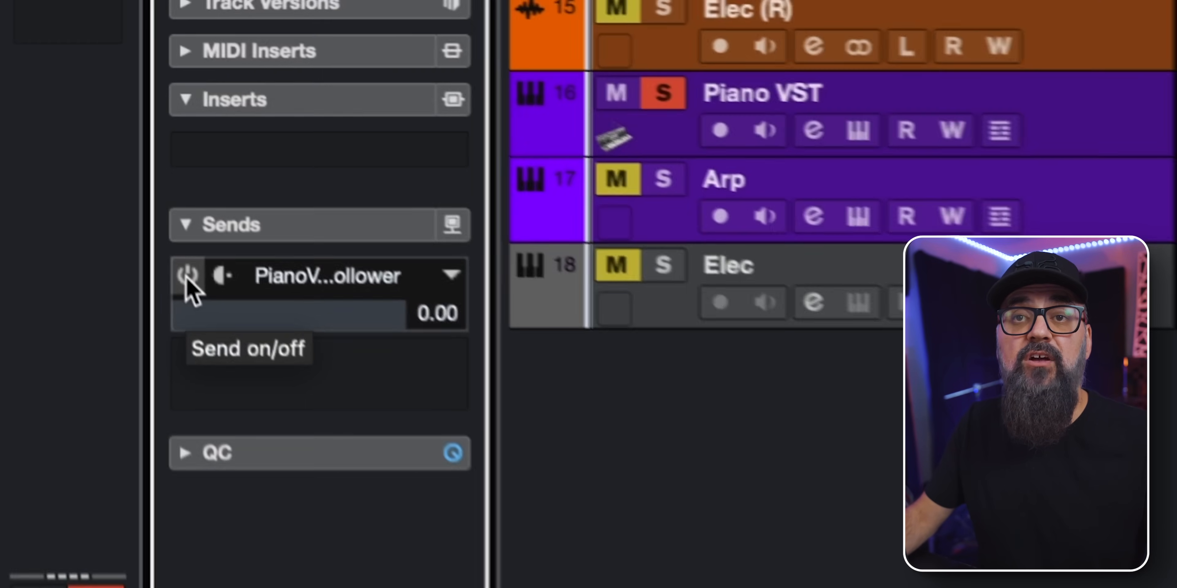
click(669, 38)
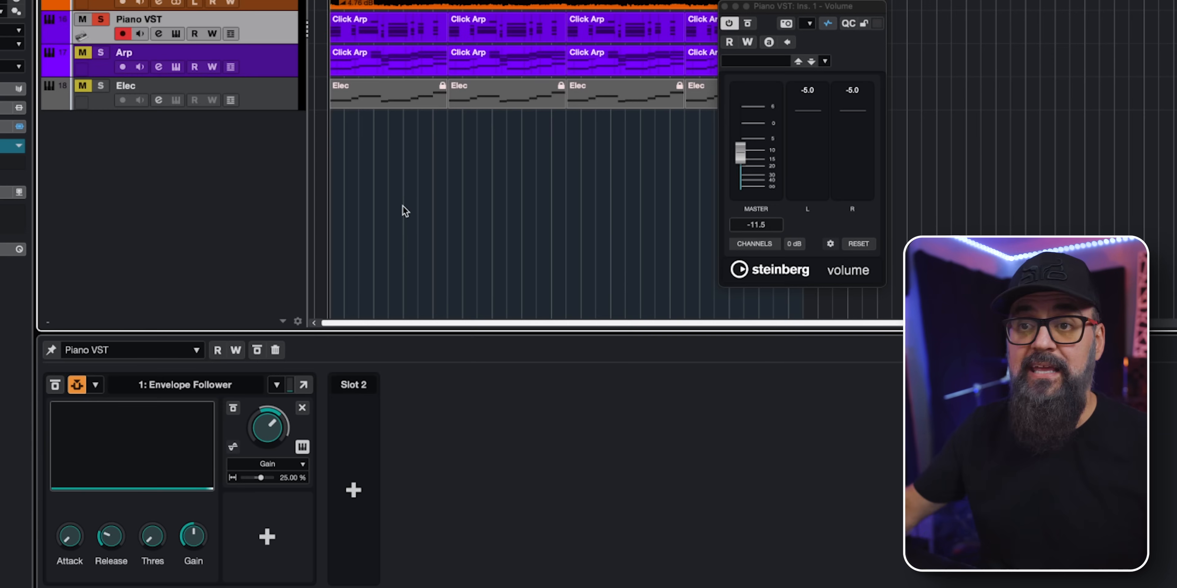
Adjust the Envelope Follower's Gain modulation depth during playback, bringing it down to 18.92 % and fine-tuning it.
key(space)
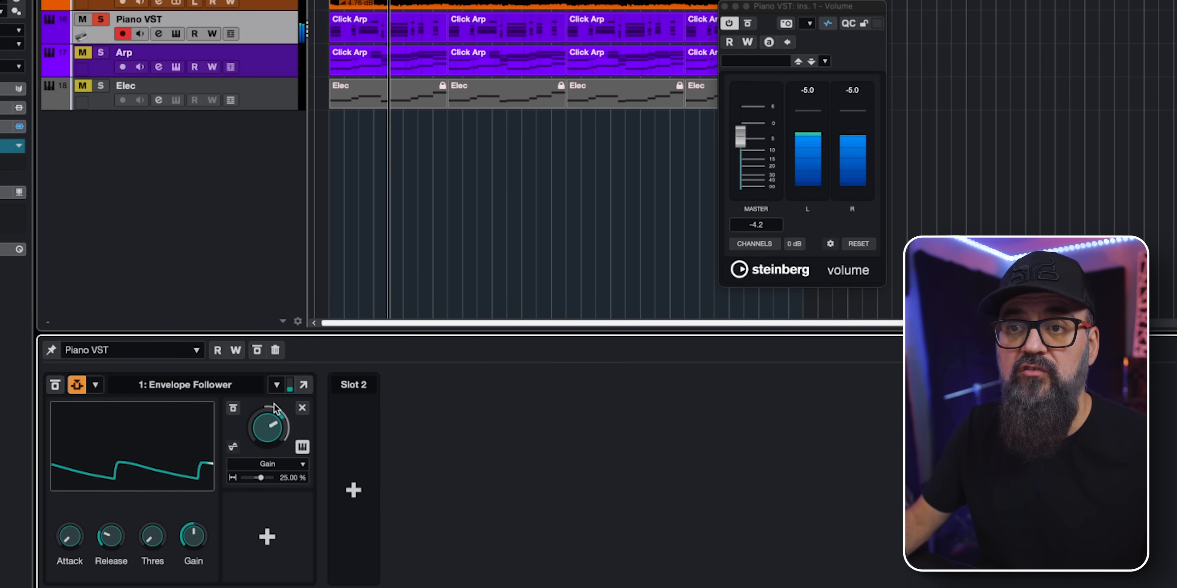
drag(264, 476, 266, 481)
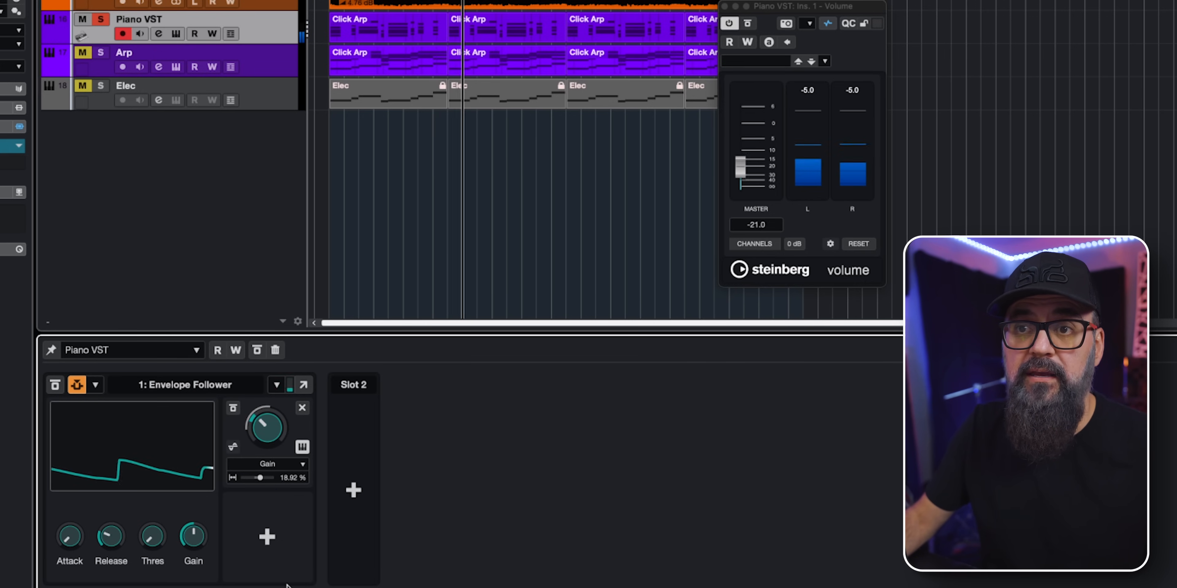
drag(260, 477, 254, 482)
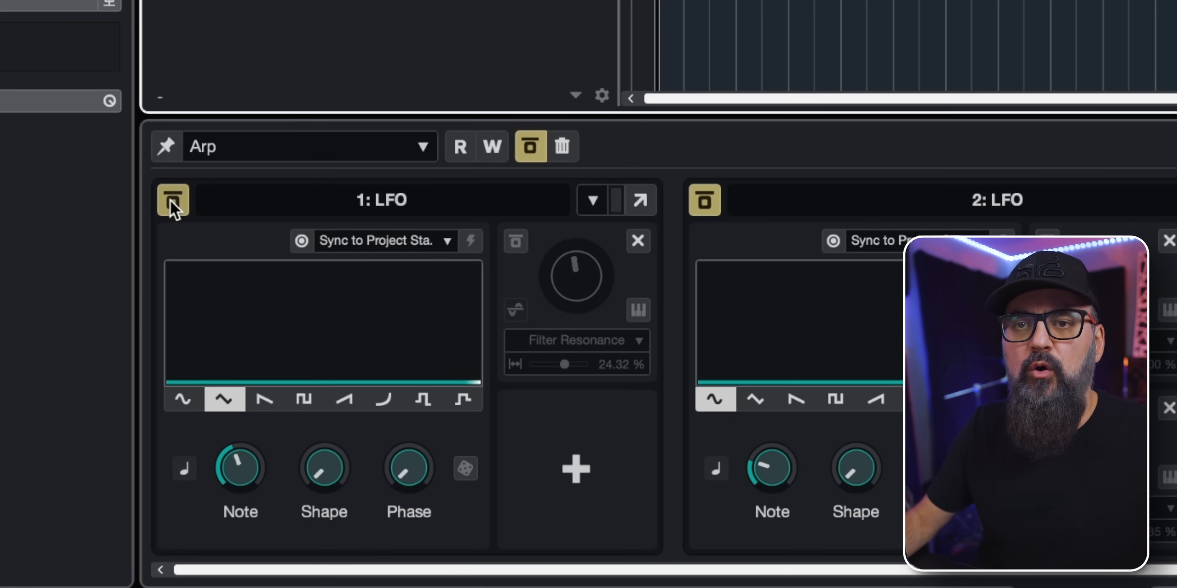
Activate the Arp track's LFO 1 and Macro Knob modulators, opening the plug-in window of the Filter Resonance destination.
click(171, 202)
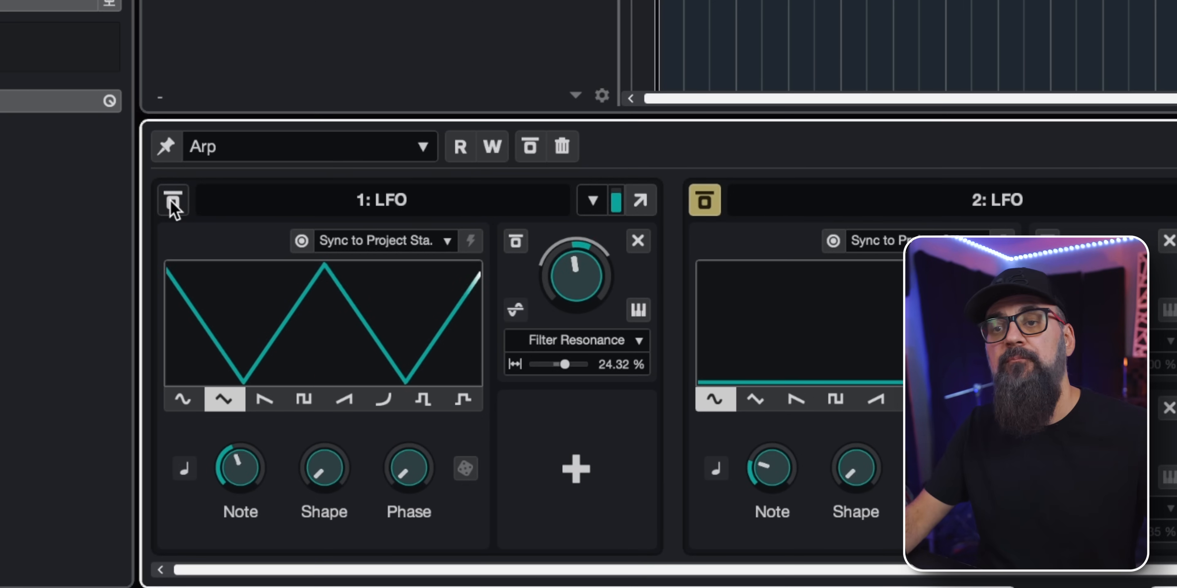
click(639, 311)
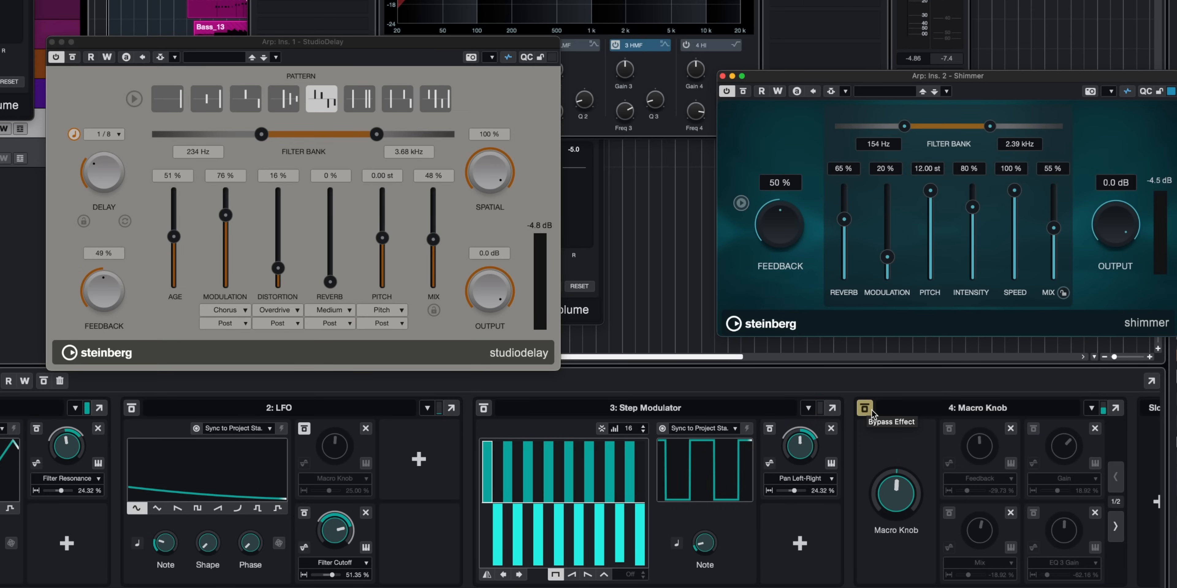
click(872, 411)
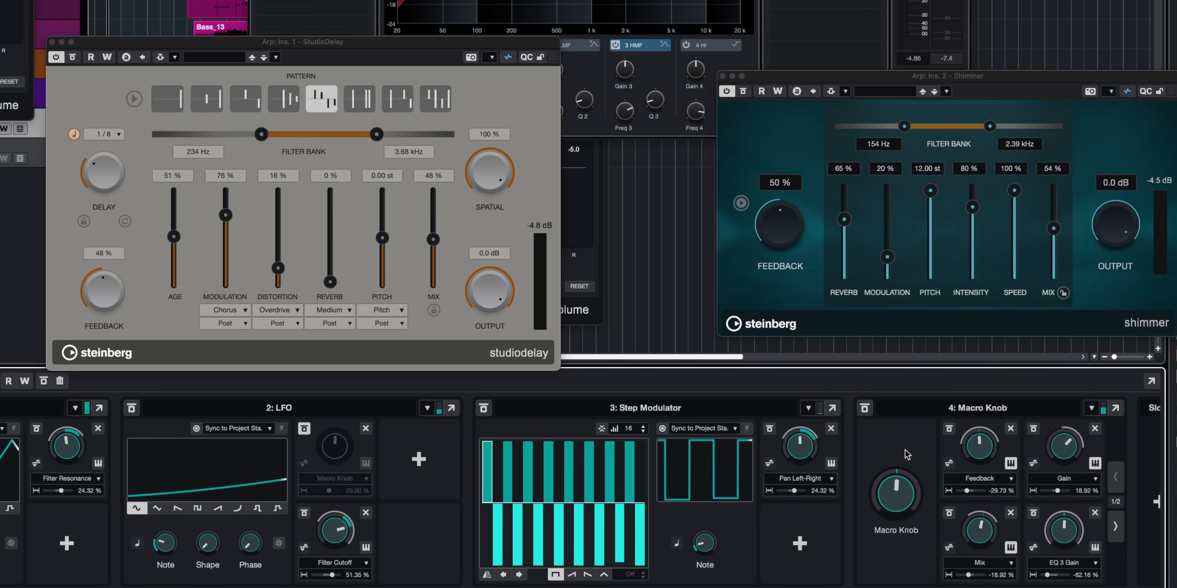
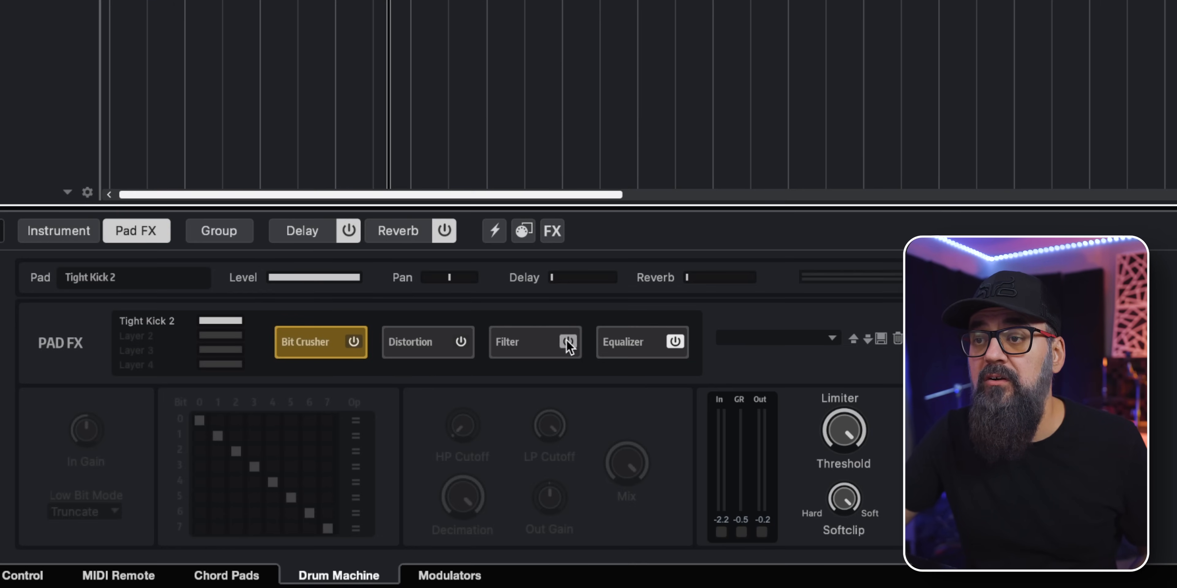
Examine the Distortion, Filter and Equalizer pad effects of the Tight Kick 2 pad.
click(428, 350)
click(510, 361)
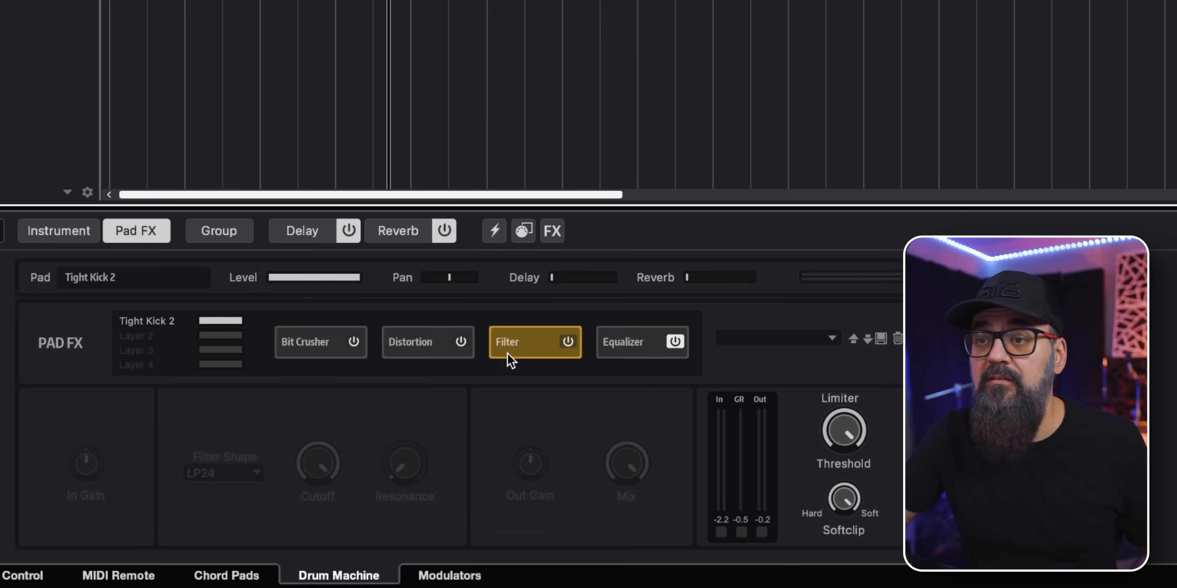
click(612, 352)
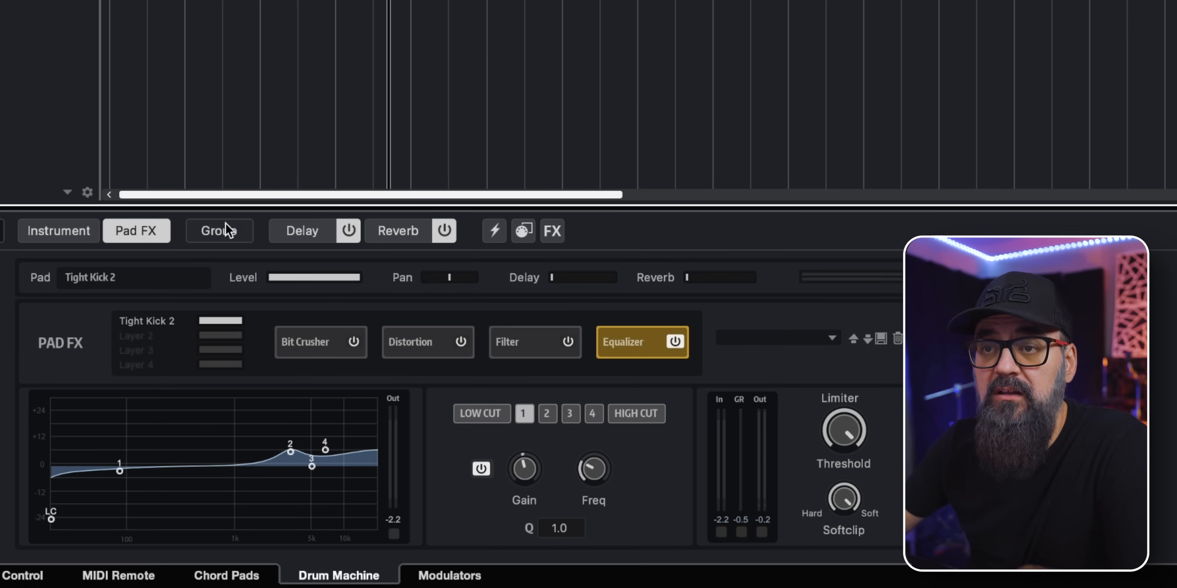
View the Drum Machine's Group and Reverb pages, and hide the Drums 2 track's automation lanes.
click(221, 231)
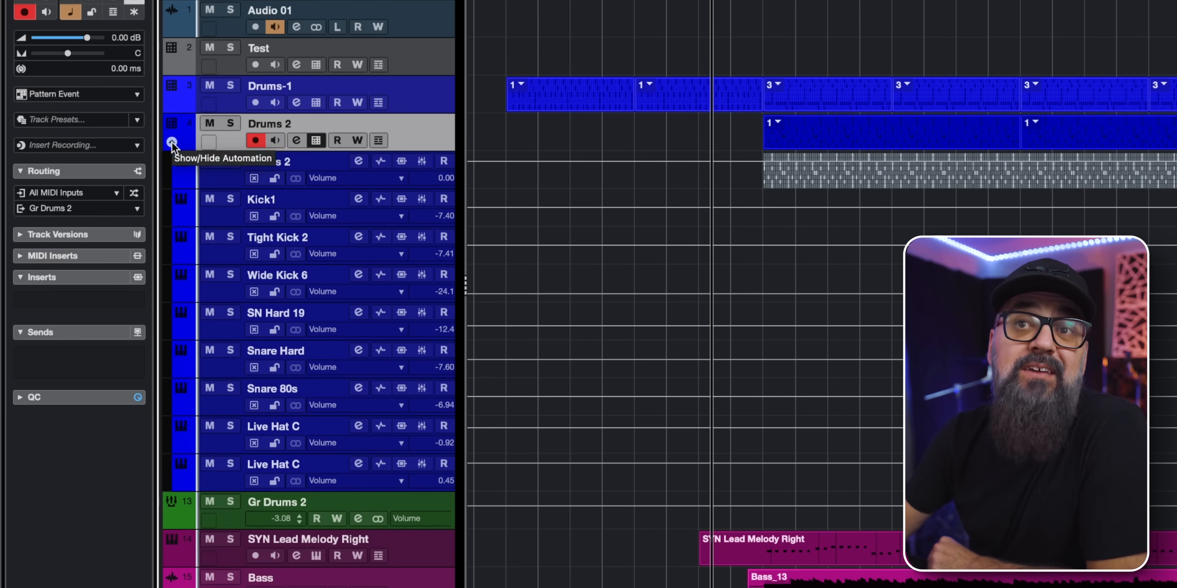
click(171, 142)
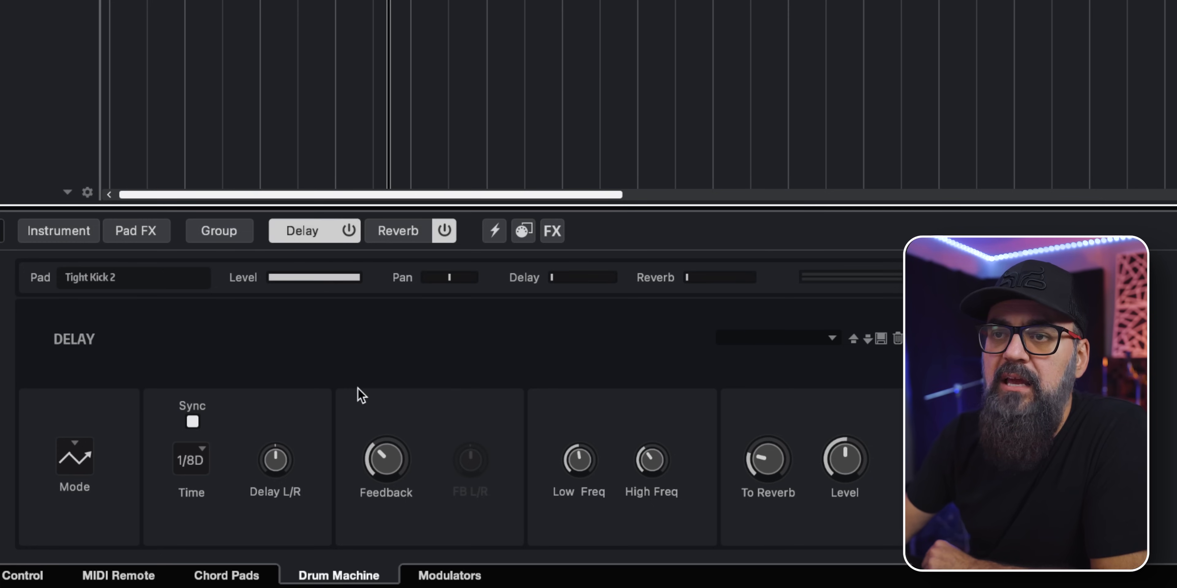
click(392, 233)
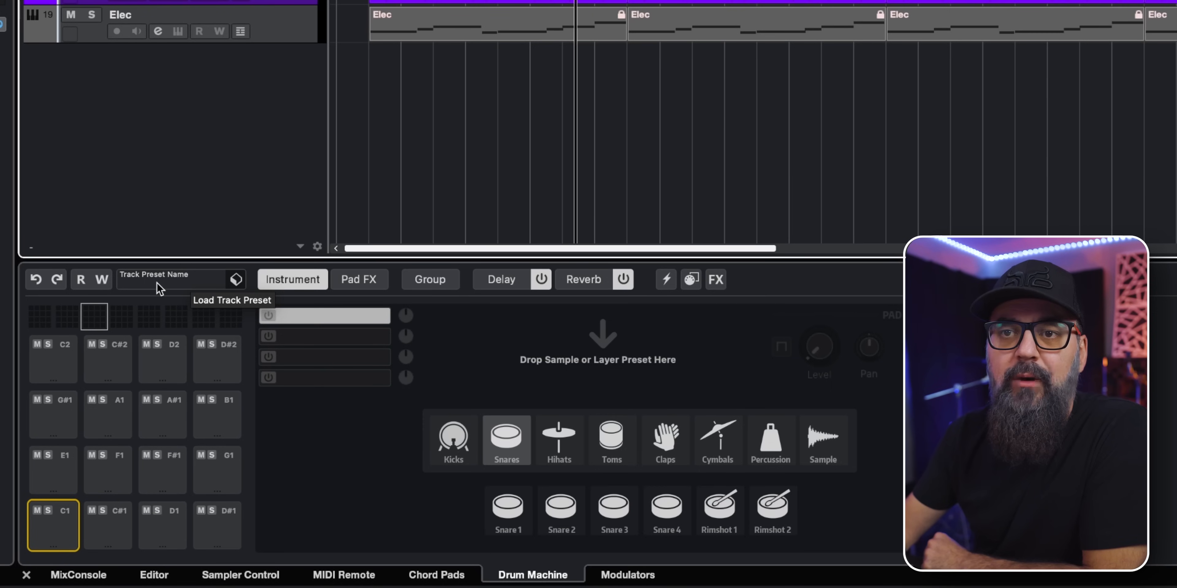
Filter the track presets by the Drumset sub category and load the Breaking Beast preset.
click(160, 288)
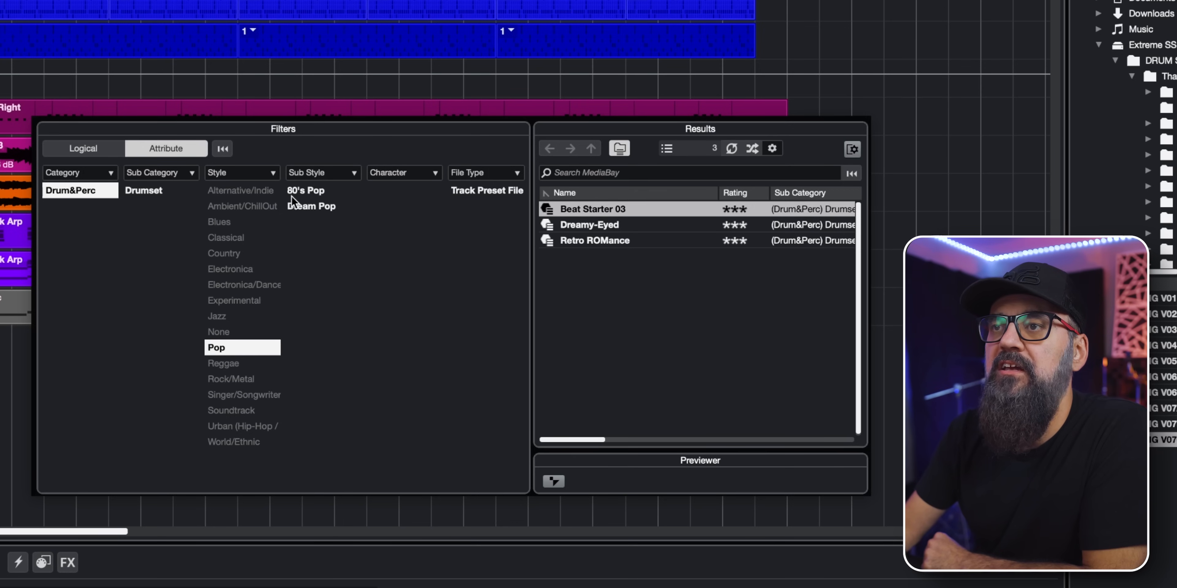
click(152, 189)
click(229, 210)
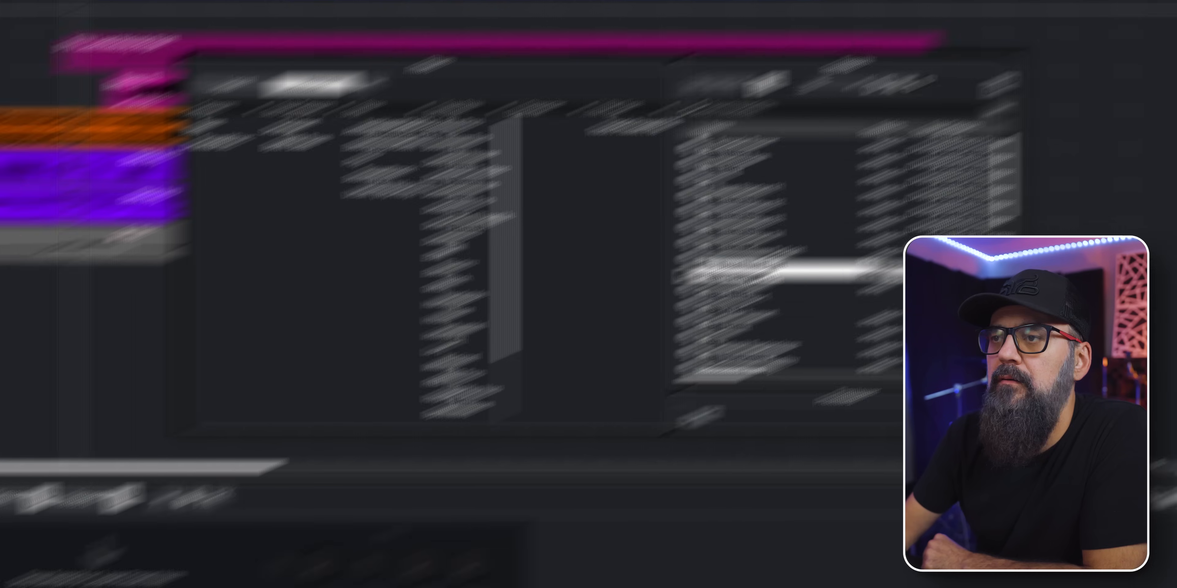
double_click(611, 335)
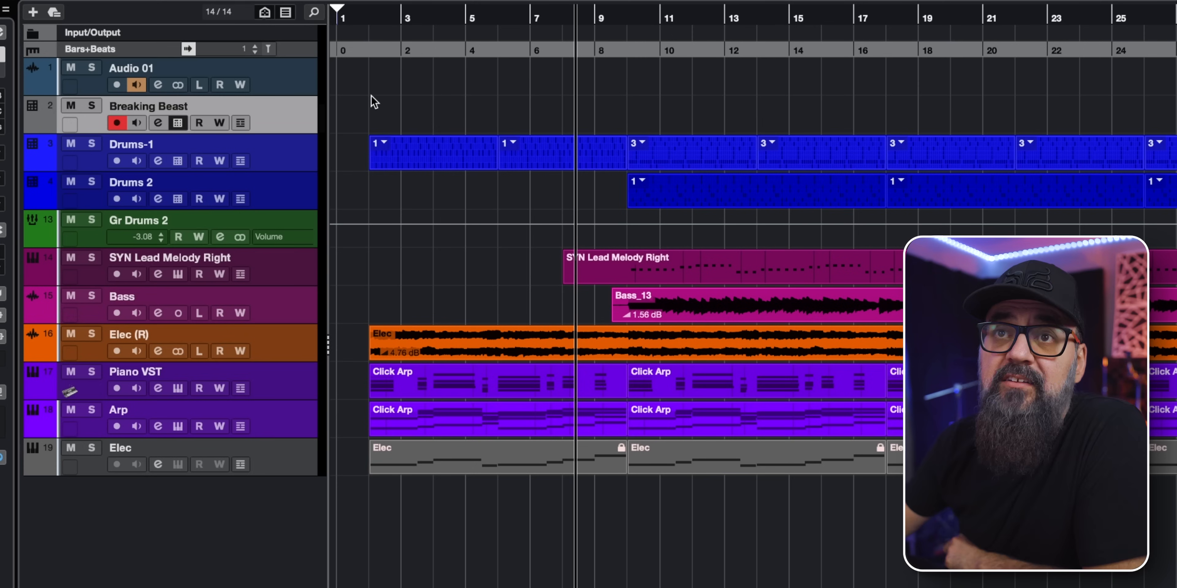
Create a pattern event at bar 4 on the Breaking Beast track and program Kick 1 hits on steps 1, 5 and 9, starting playback.
click(444, 114)
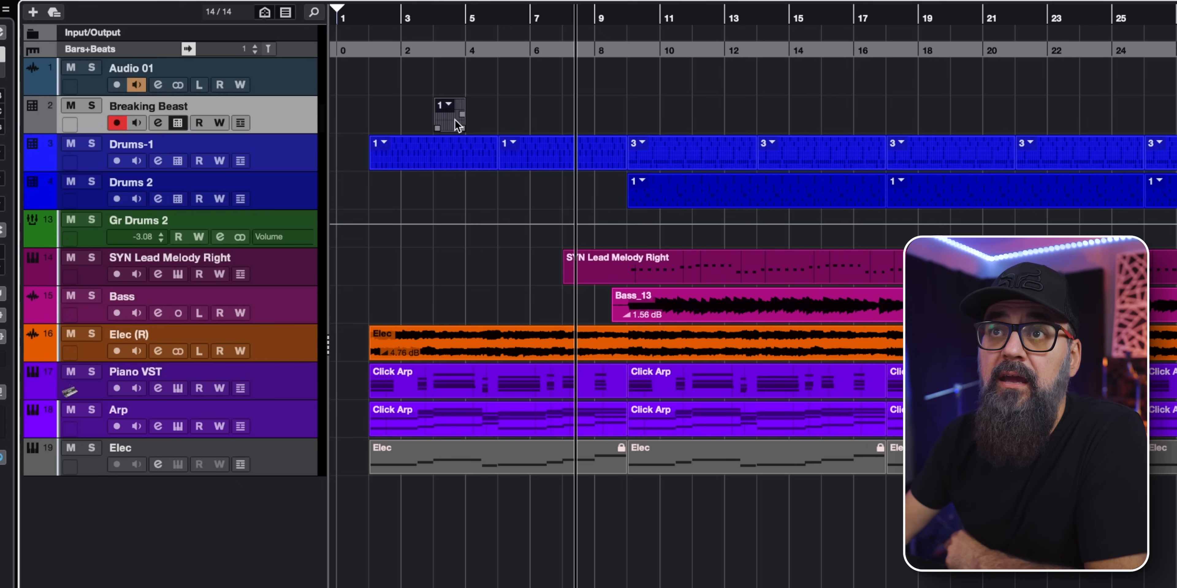
double_click(447, 116)
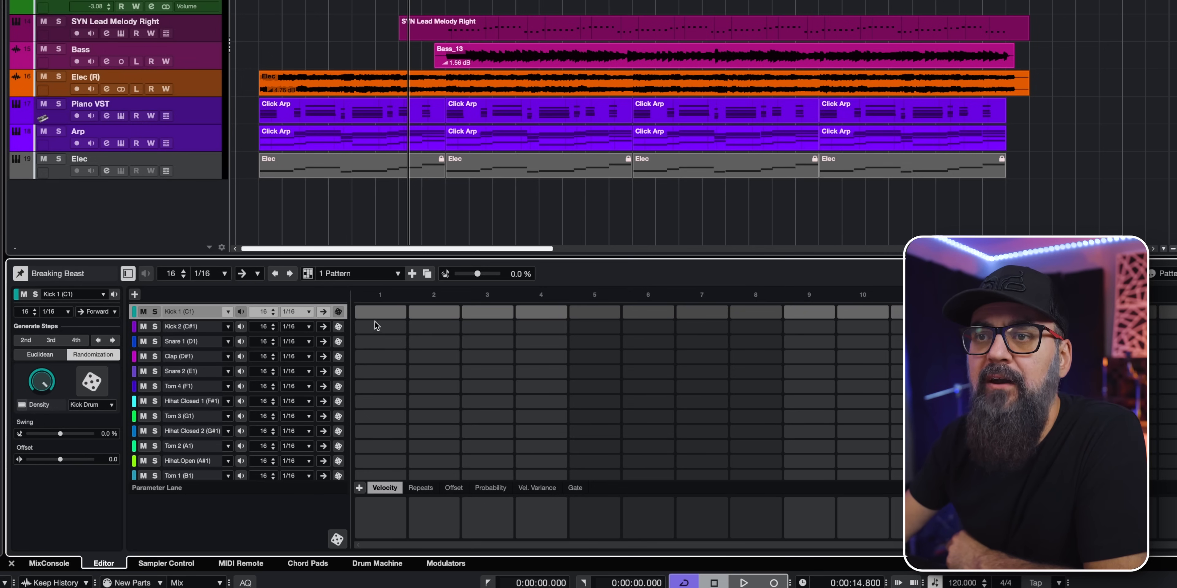
click(374, 315)
click(594, 313)
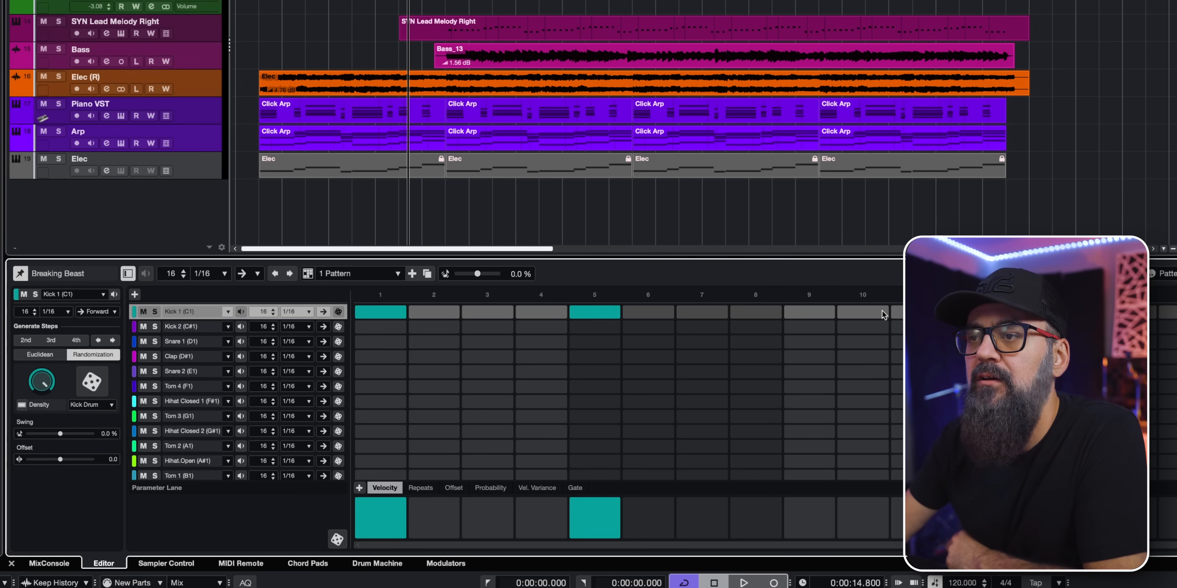
click(800, 313)
key(space)
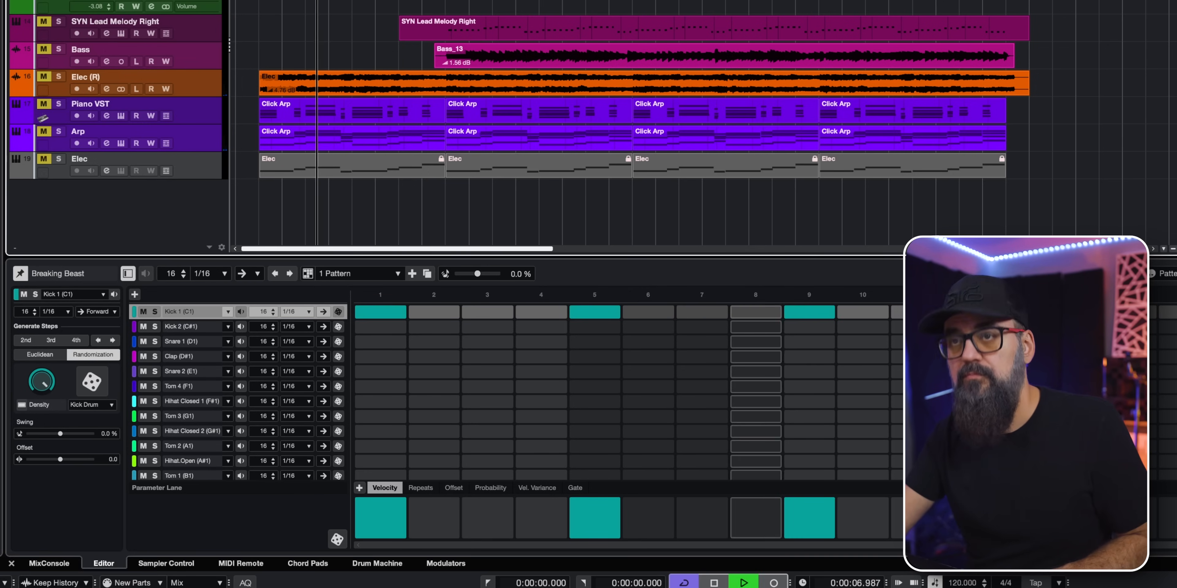
Stop playback and try the 2nd, 4th and 3rd step generators on the Kick 1 lane, ending with a hit on every 2nd step.
key(space)
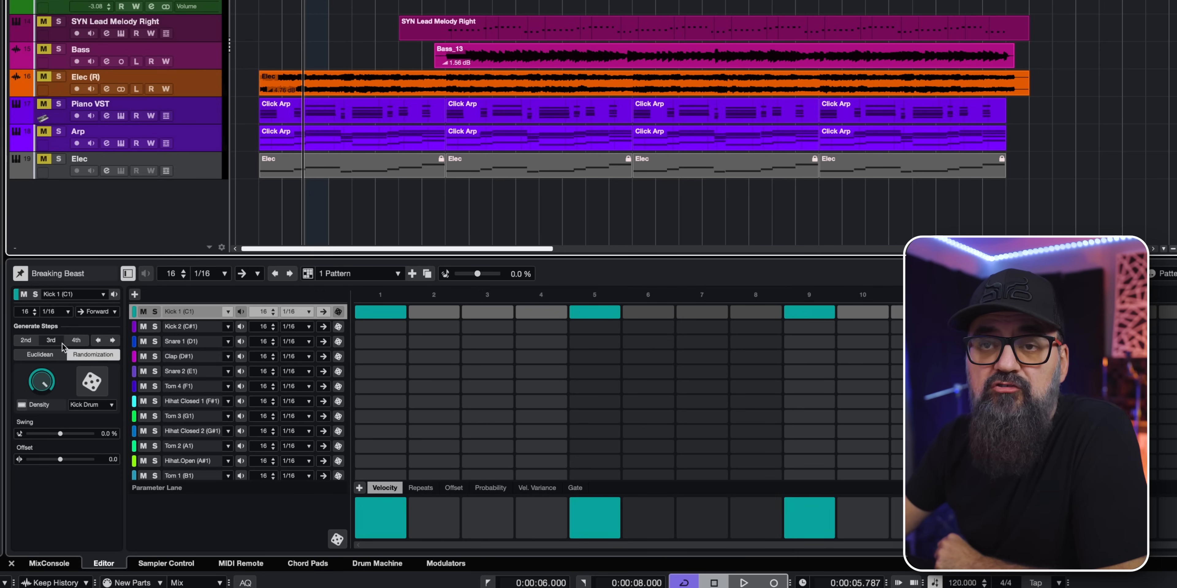
click(24, 342)
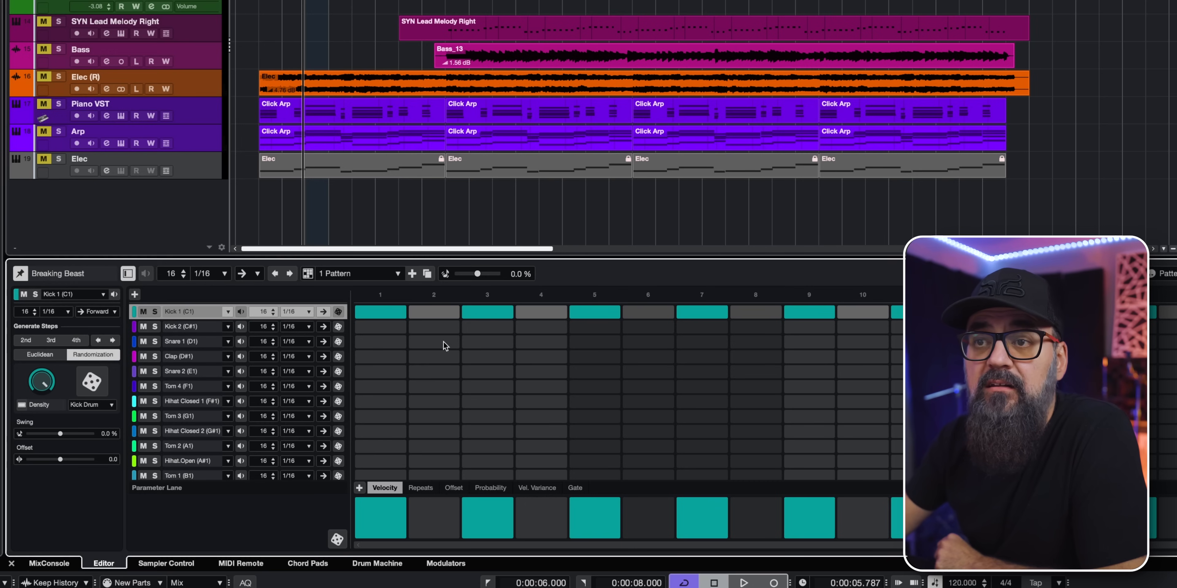
click(82, 341)
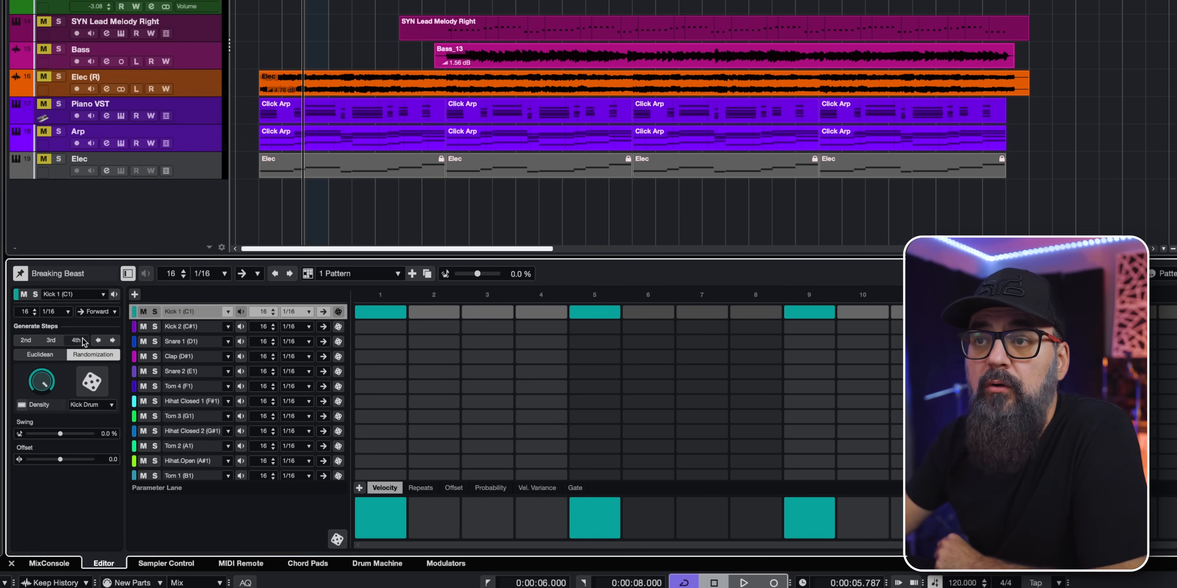
click(51, 341)
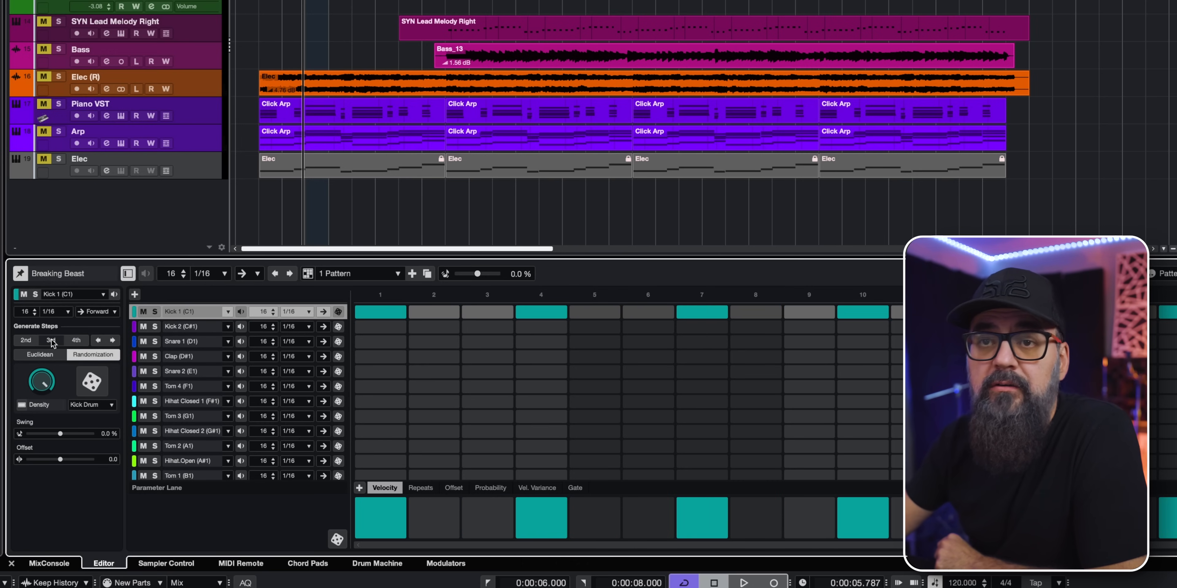
click(24, 341)
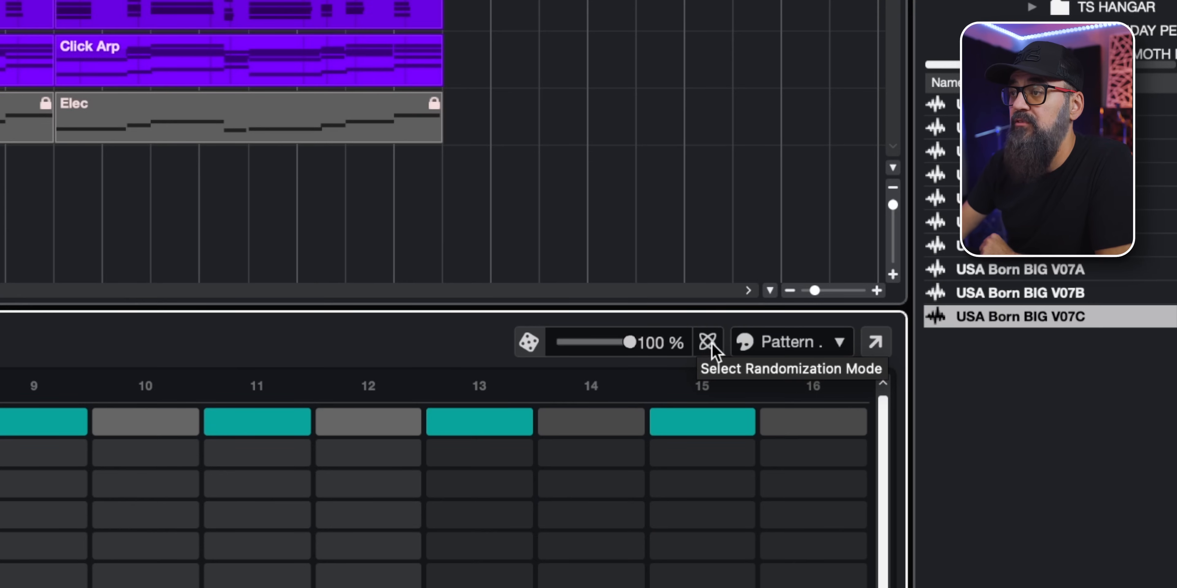
View the randomization modes without changing them, randomize all lanes of the Breaking Beast pattern and audition it.
click(708, 342)
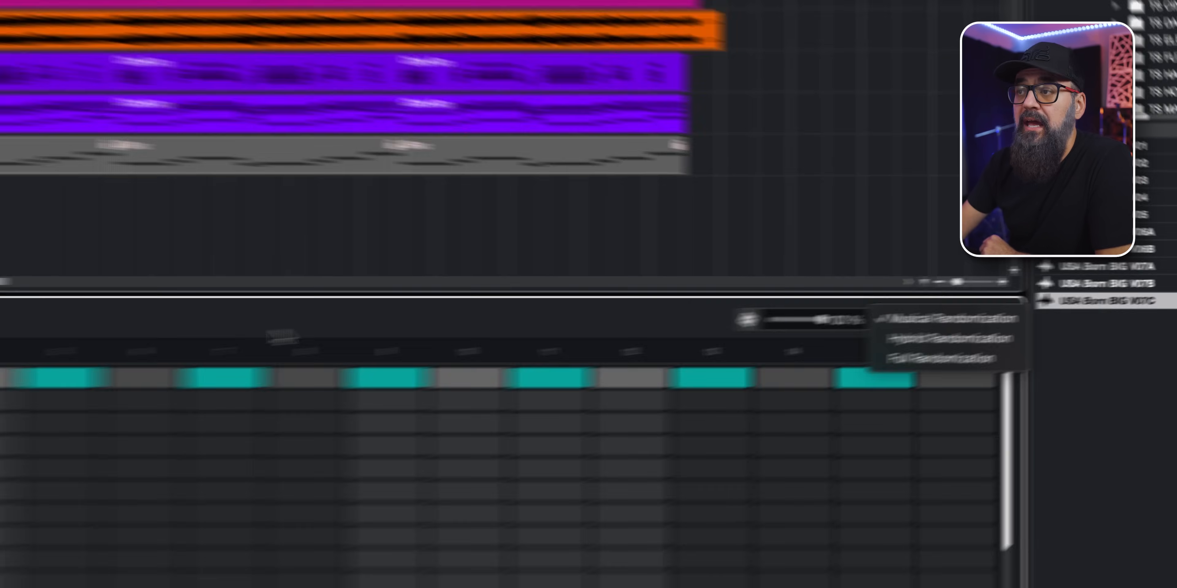
click(282, 337)
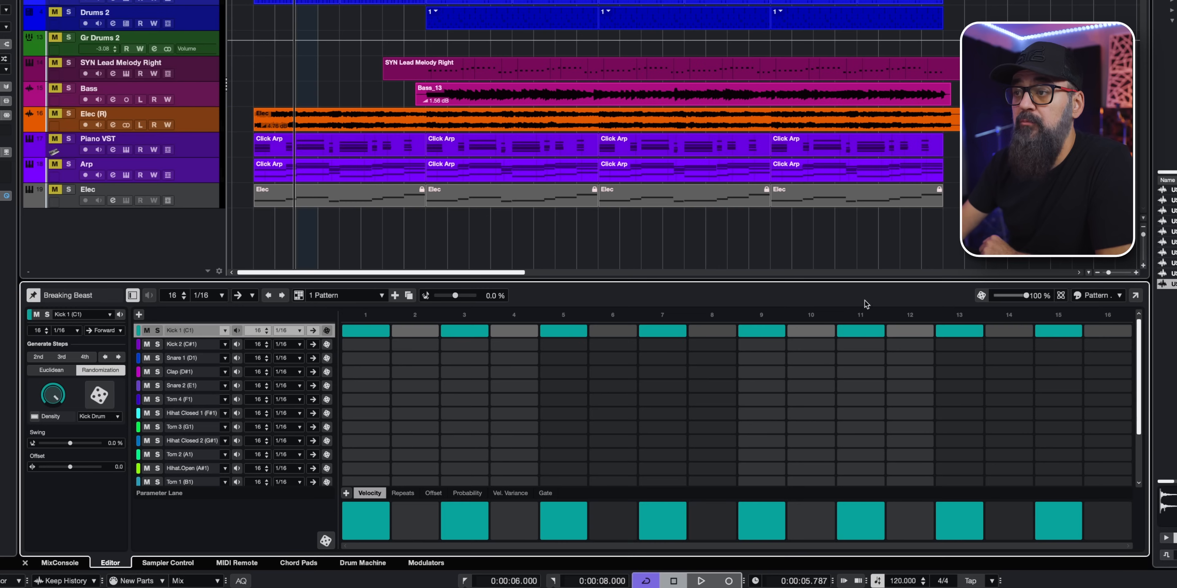
click(981, 296)
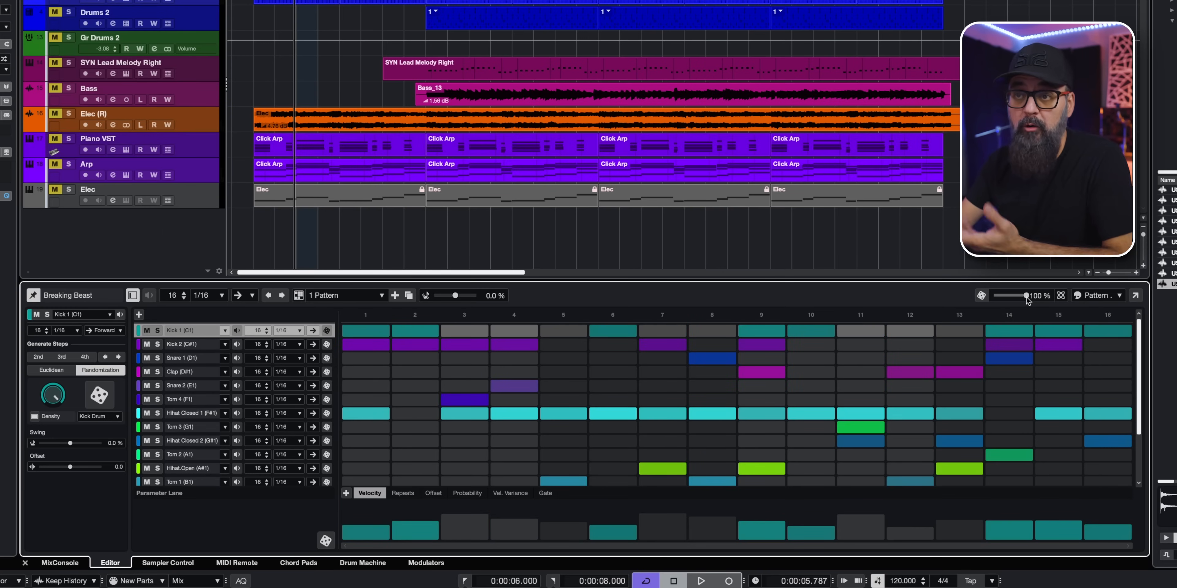
key(space)
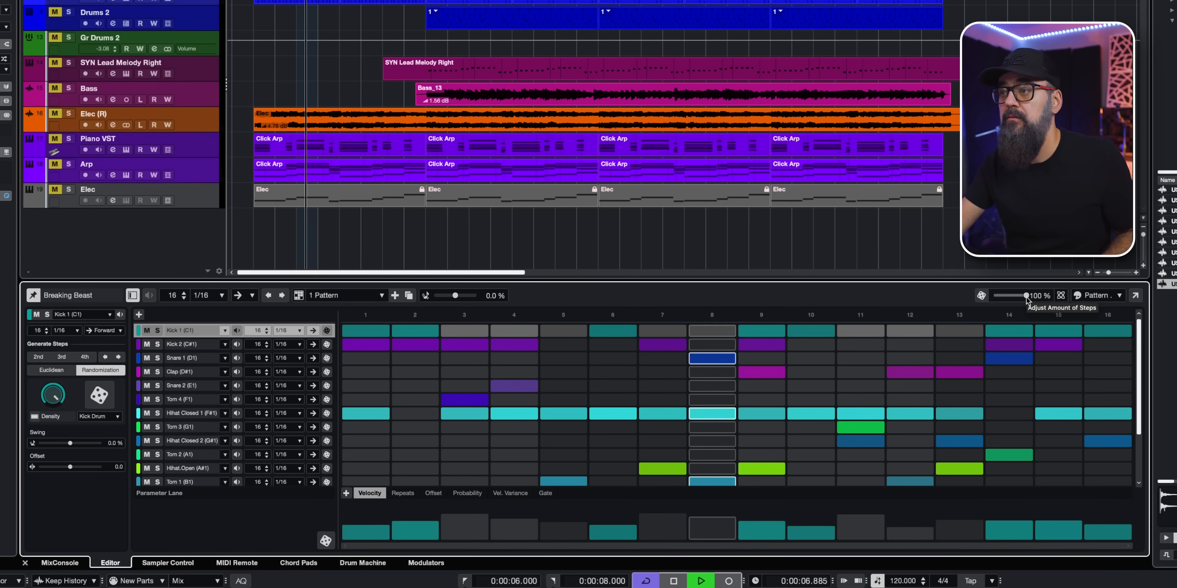
key(space)
Reduce the pattern's amount of steps to 67% and audition the thinned-out pattern.
drag(1026, 298, 1016, 296)
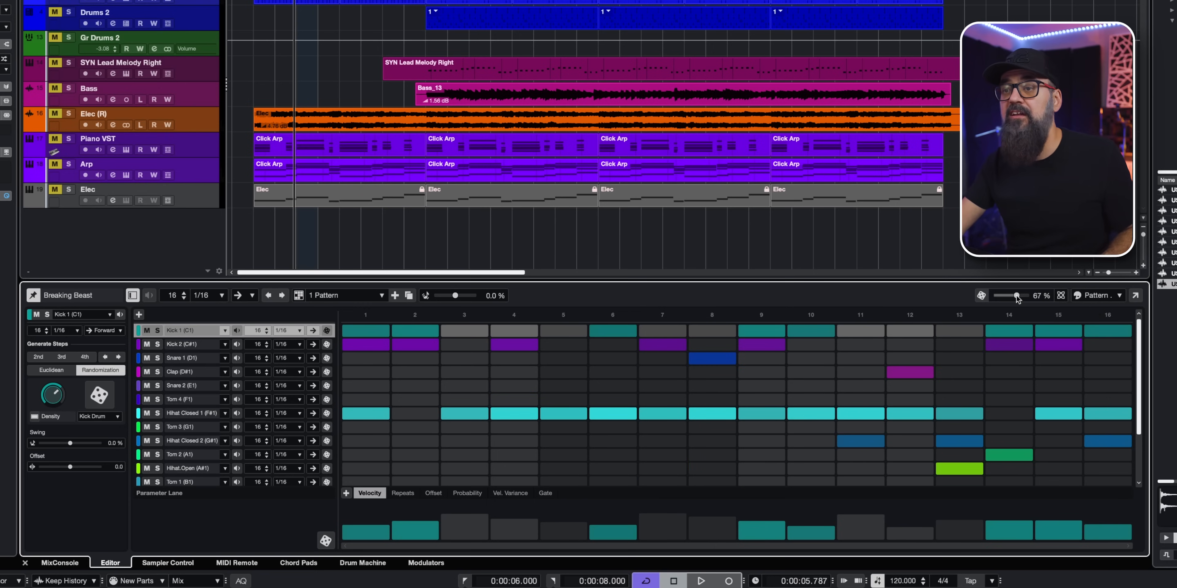
key(space)
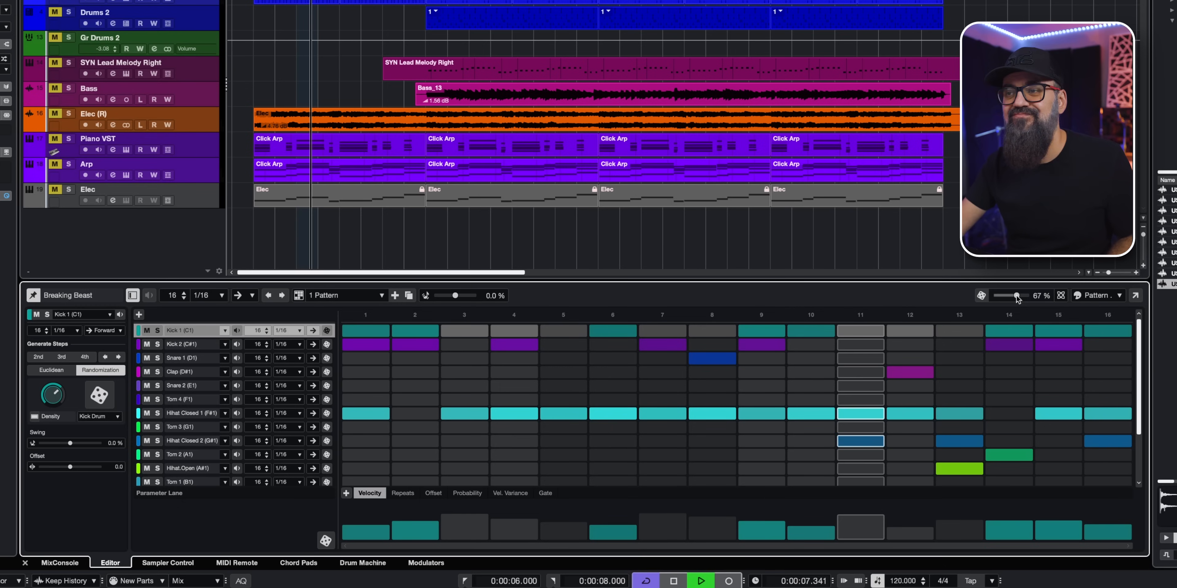
key(space)
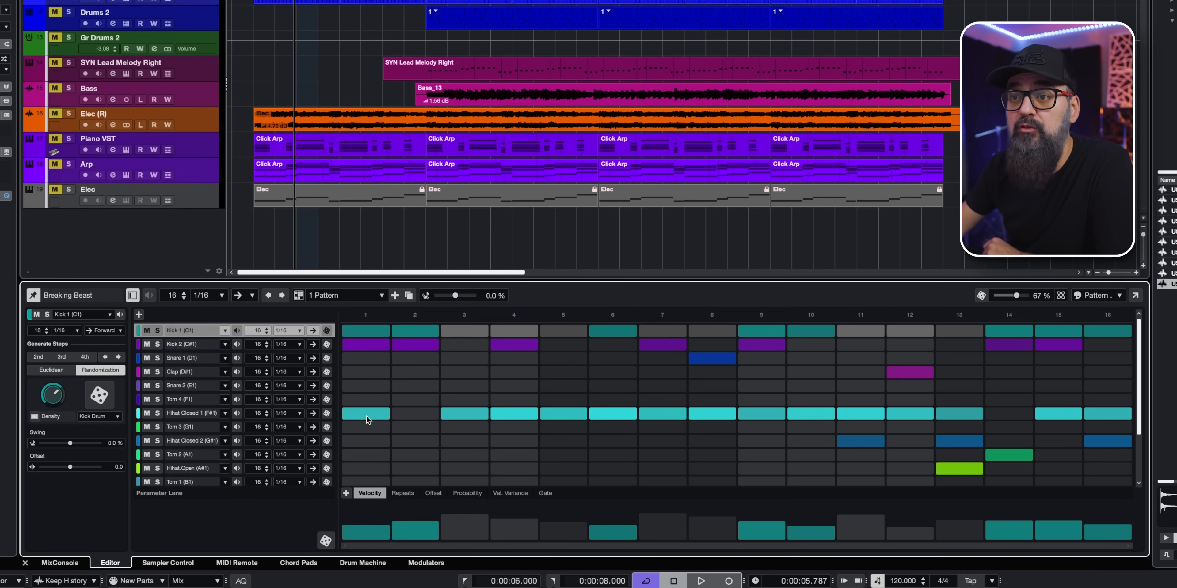
Select the Hihat Closed 1 lane and randomize its steps several times while auditioning it.
click(181, 417)
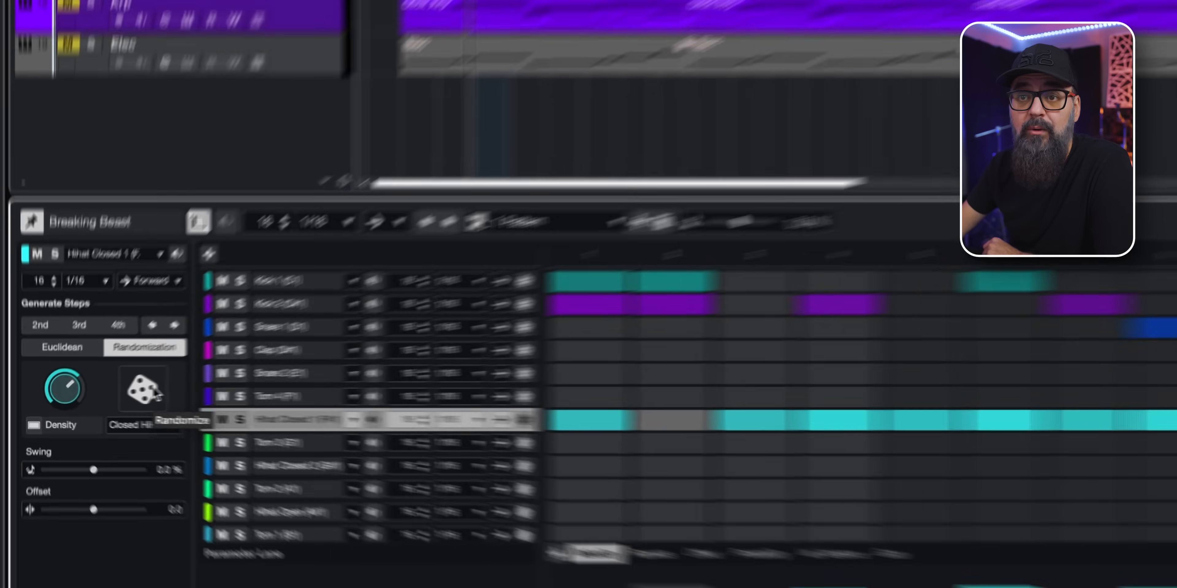
click(106, 398)
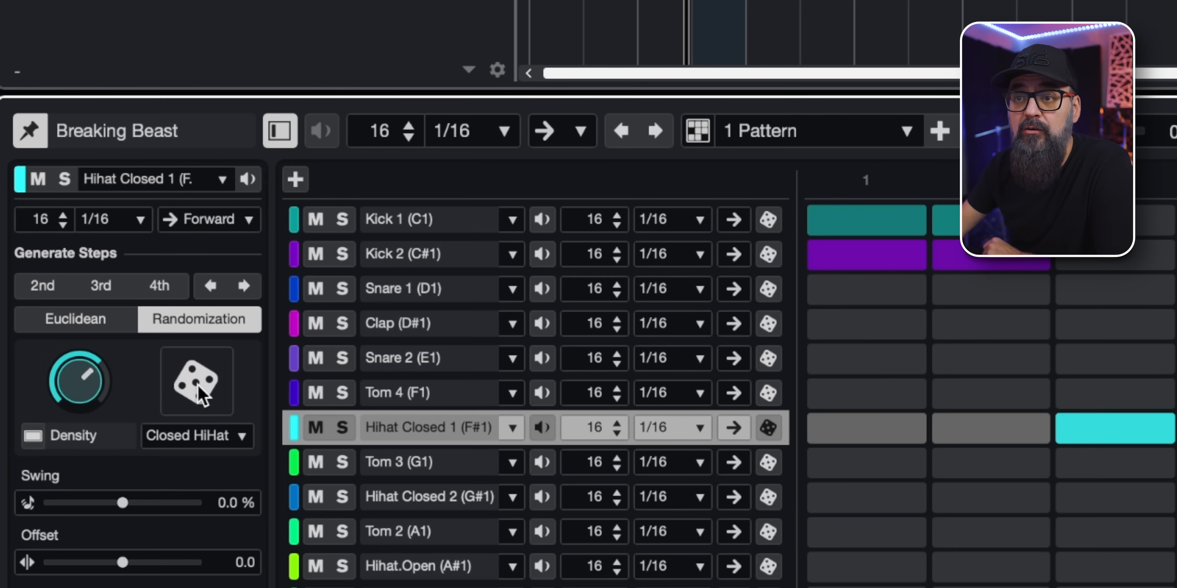
click(777, 432)
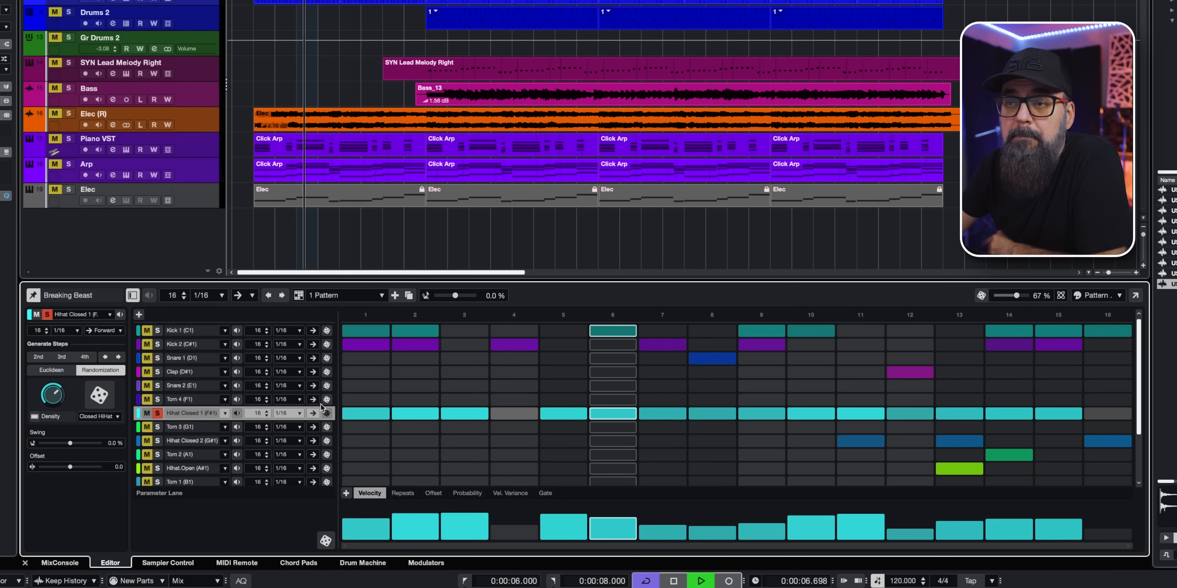
click(327, 414)
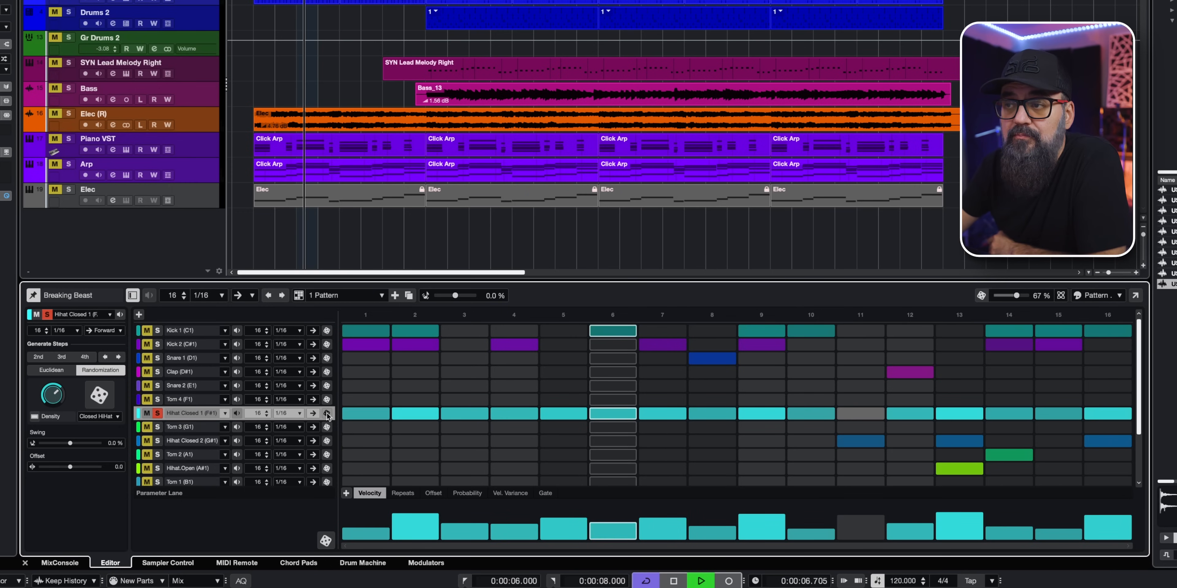
click(327, 414)
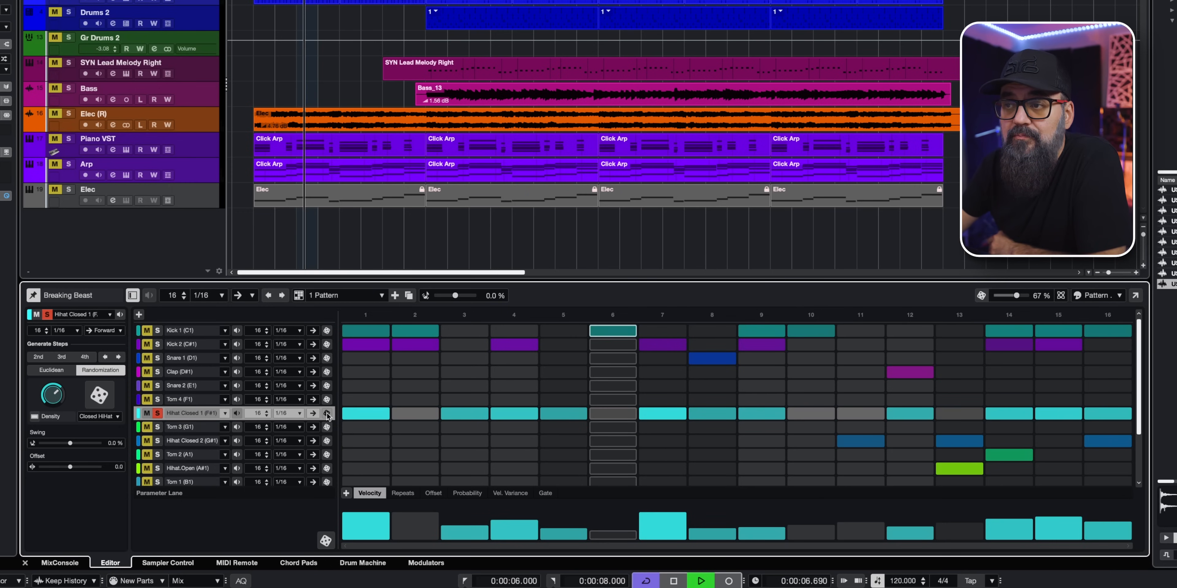
Try a swing of 29.5% on Hihat Closed 1 and 65.6% on the whole pattern, resetting each to 0%.
drag(70, 443, 81, 469)
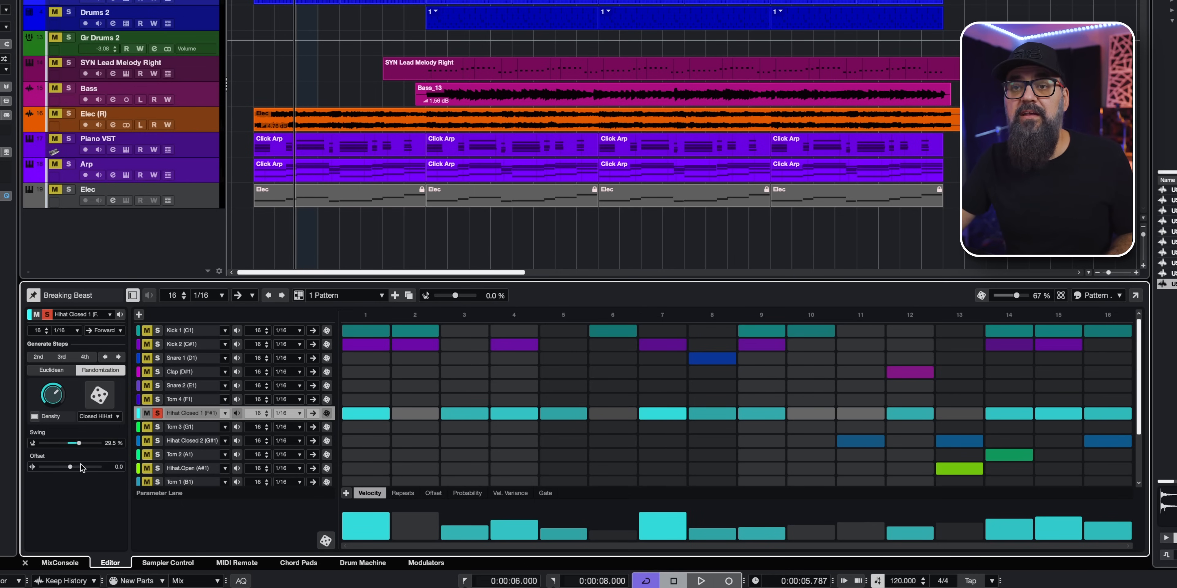
ctrl+click(73, 444)
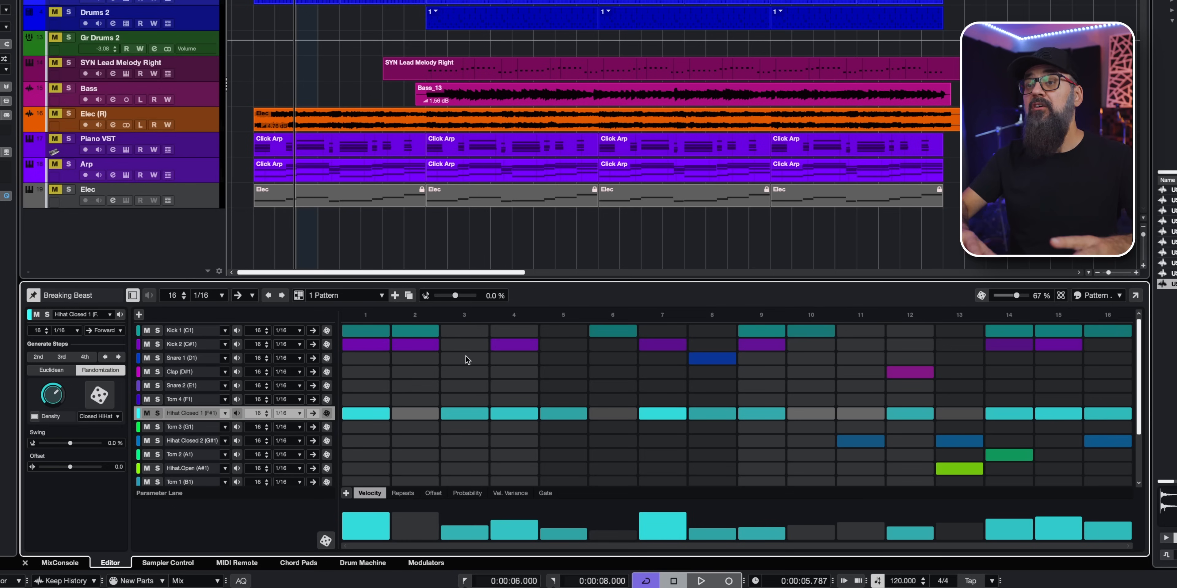
key(space)
drag(455, 295, 469, 295)
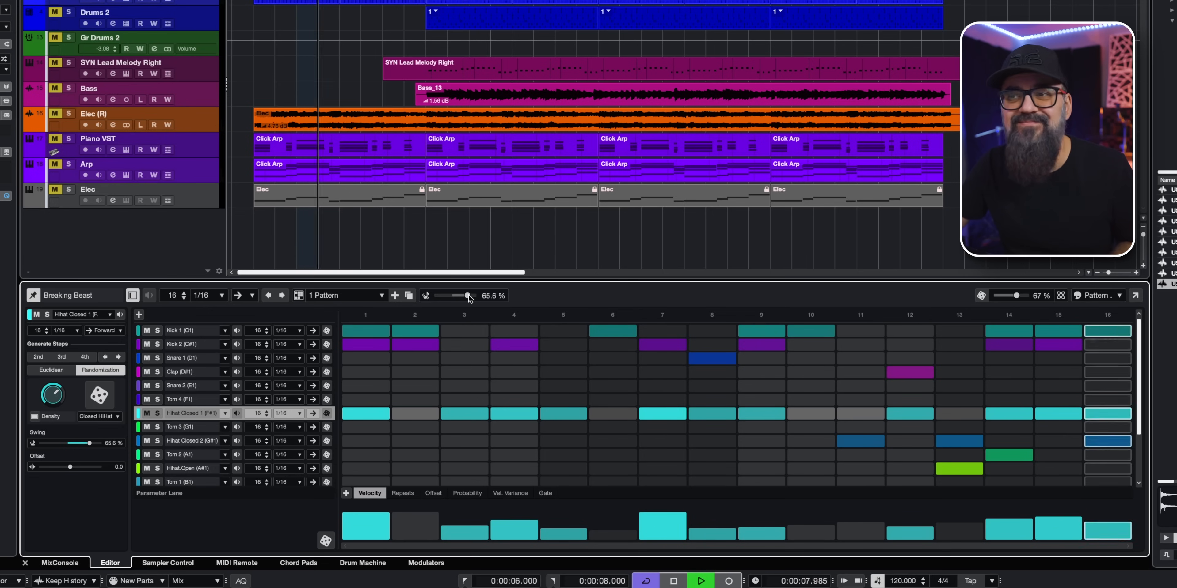
ctrl+click(469, 295)
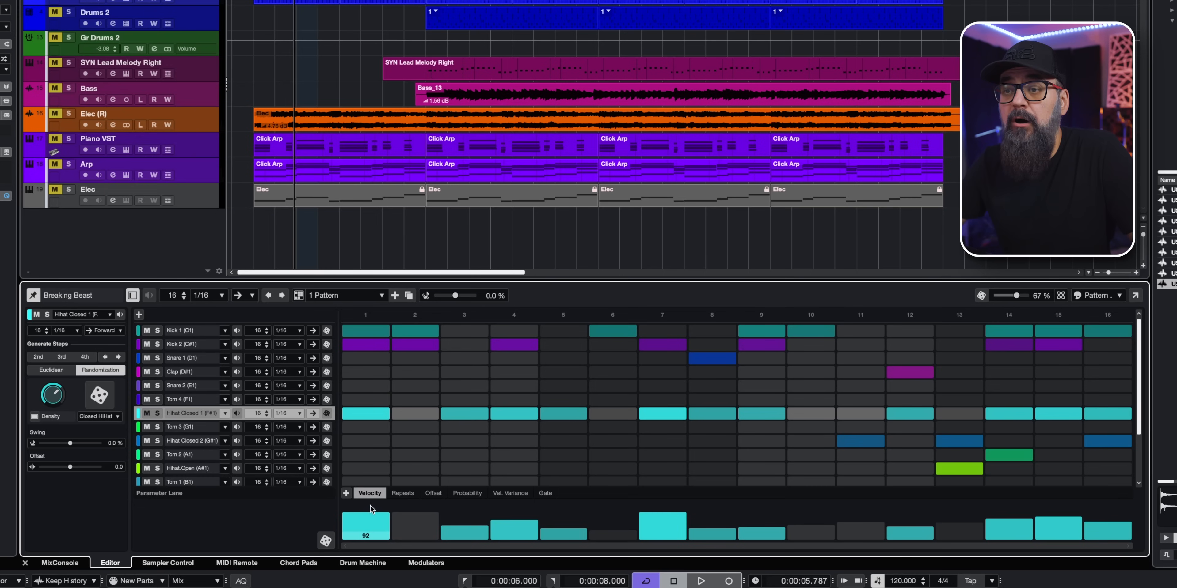
Examine the Repeats, Offset, Probability and Vel. Variance parameter lanes of Hihat Closed 1.
click(410, 495)
click(430, 497)
click(455, 495)
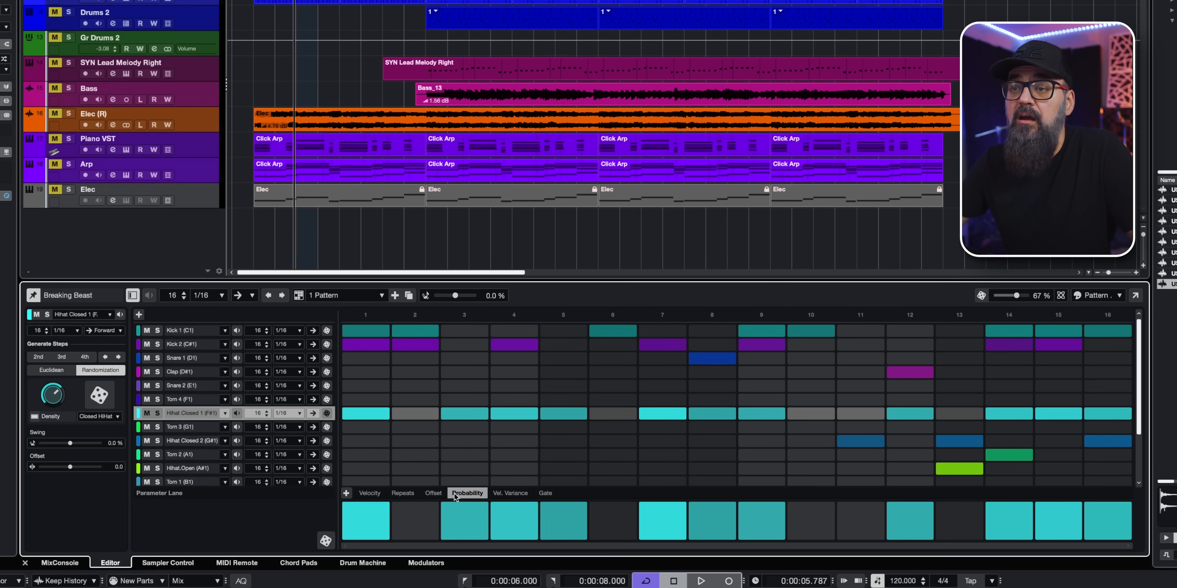
click(502, 495)
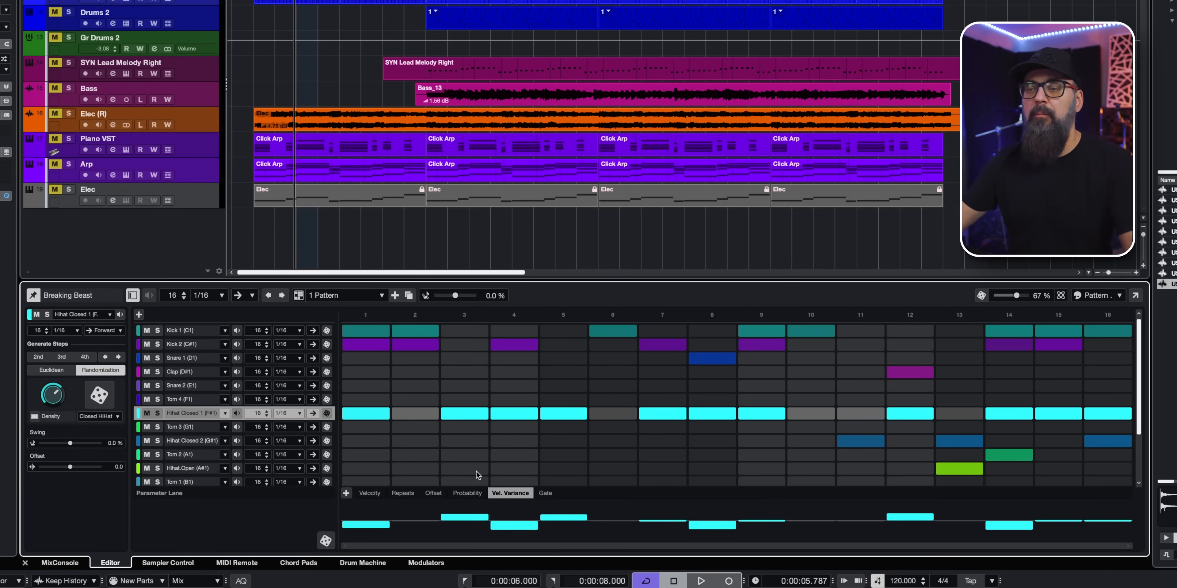
click(468, 494)
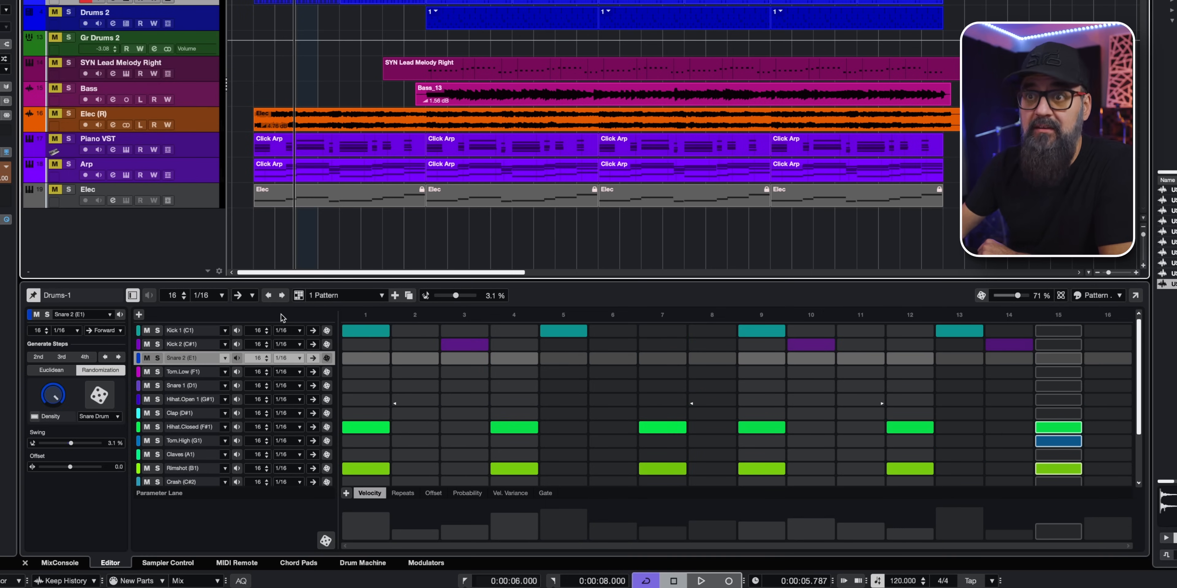
View the Drums-1 pattern list, then enlarge the track and compare its pattern 1 and pattern 3 events during playback.
click(332, 296)
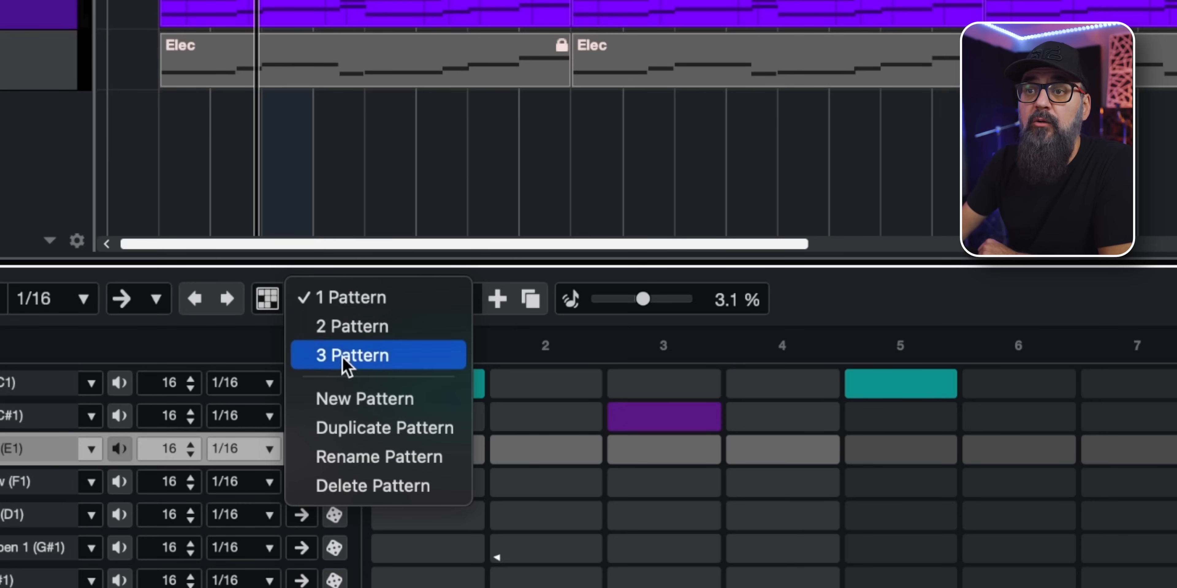
click(557, 410)
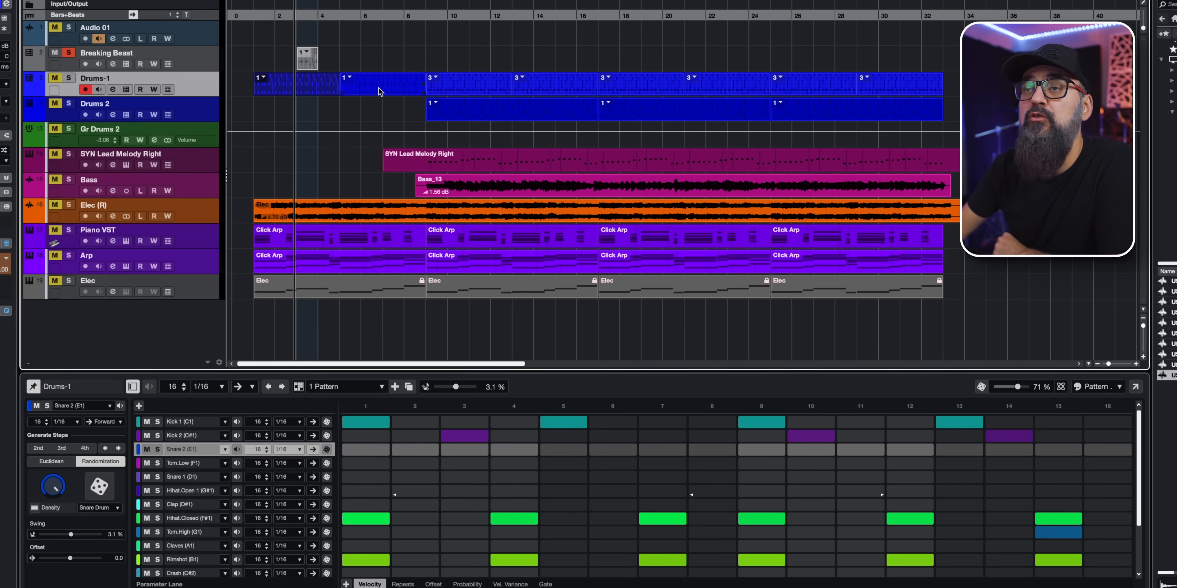
drag(187, 97, 187, 164)
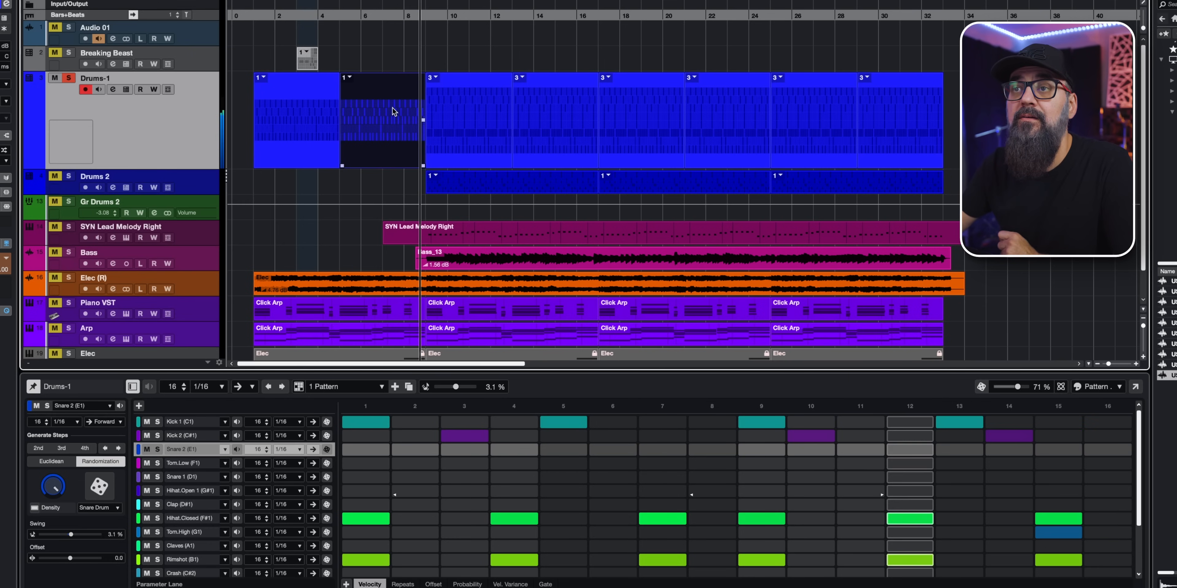
click(457, 109)
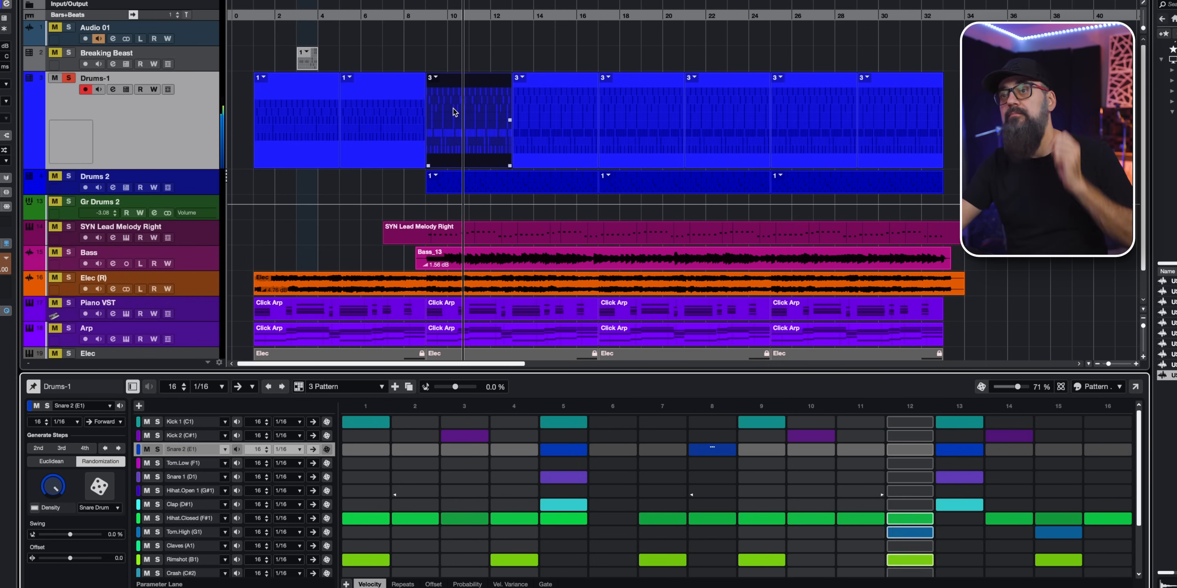
key(space)
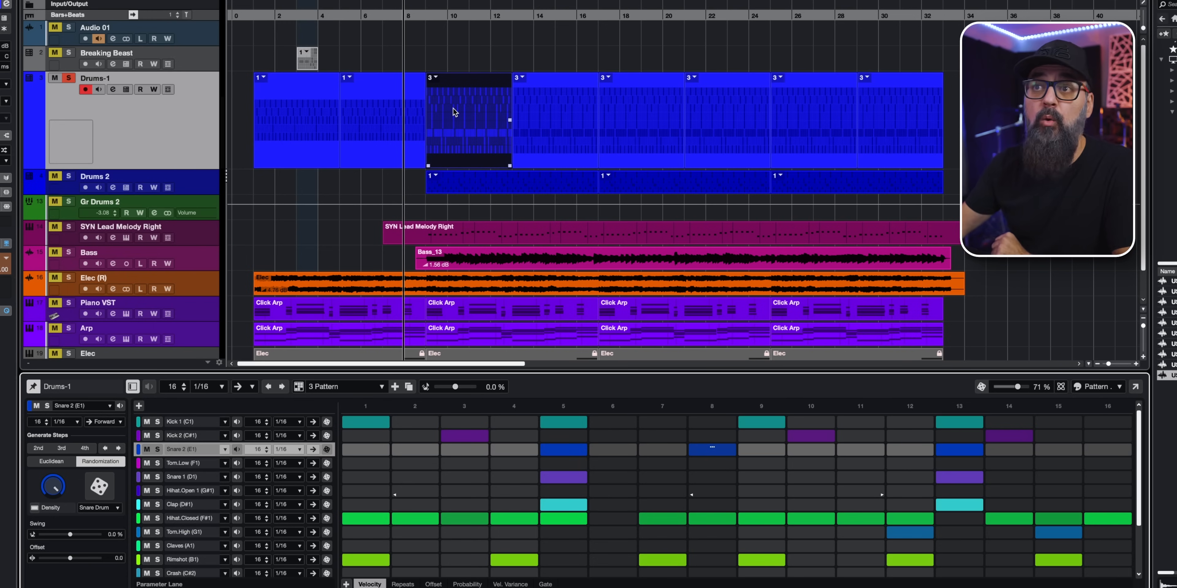
click(409, 191)
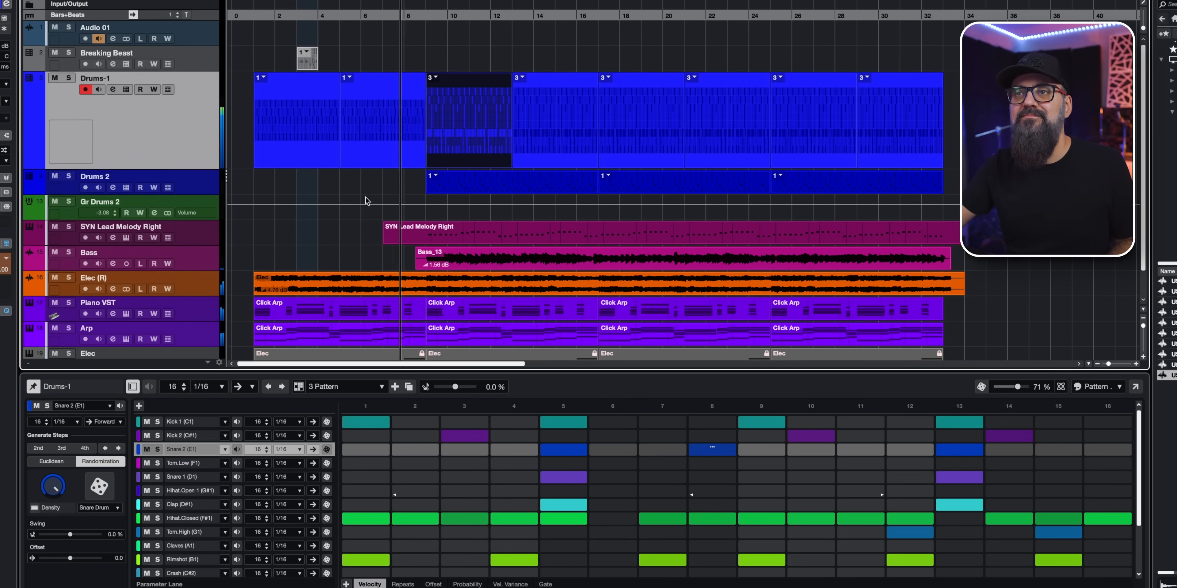
click(366, 189)
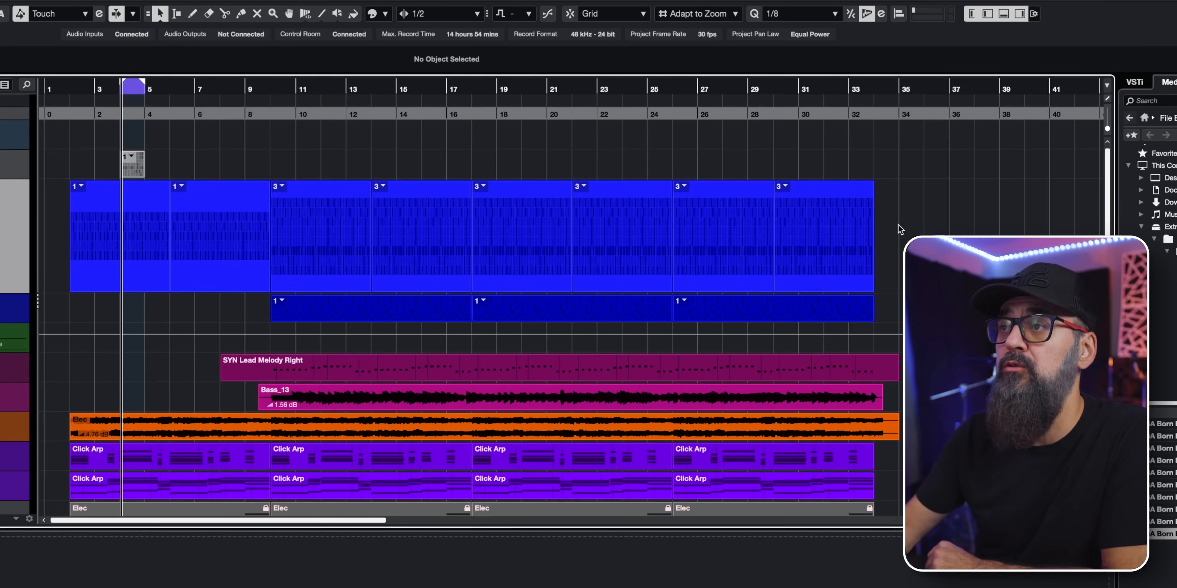
Select all pattern events on the Drums-1 track and convert them to MIDI parts.
click(300, 238)
click(281, 187)
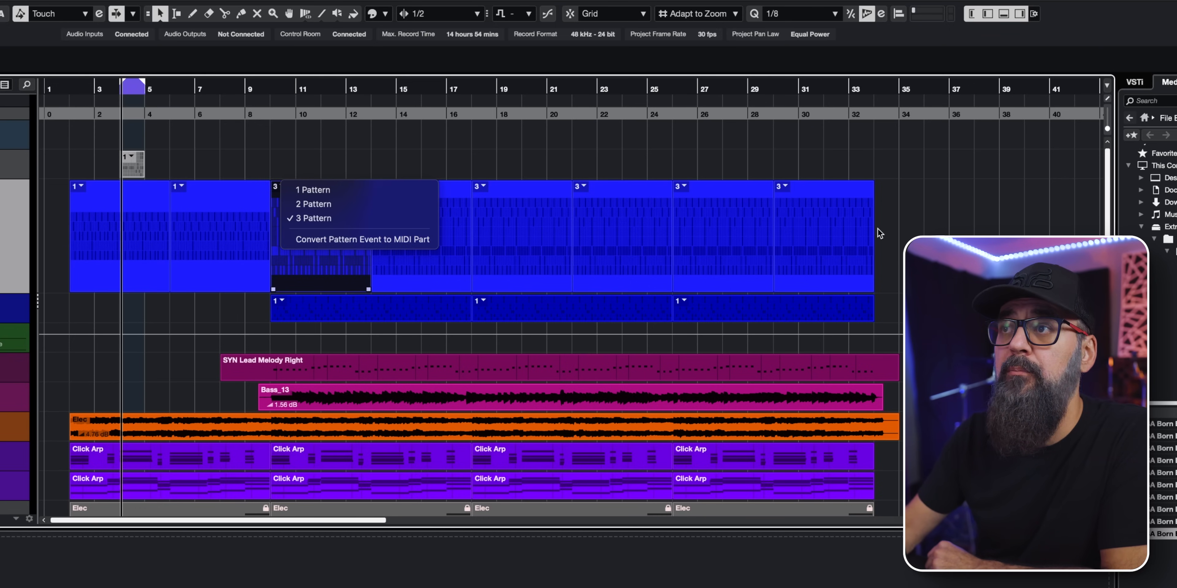
click(943, 232)
click(910, 235)
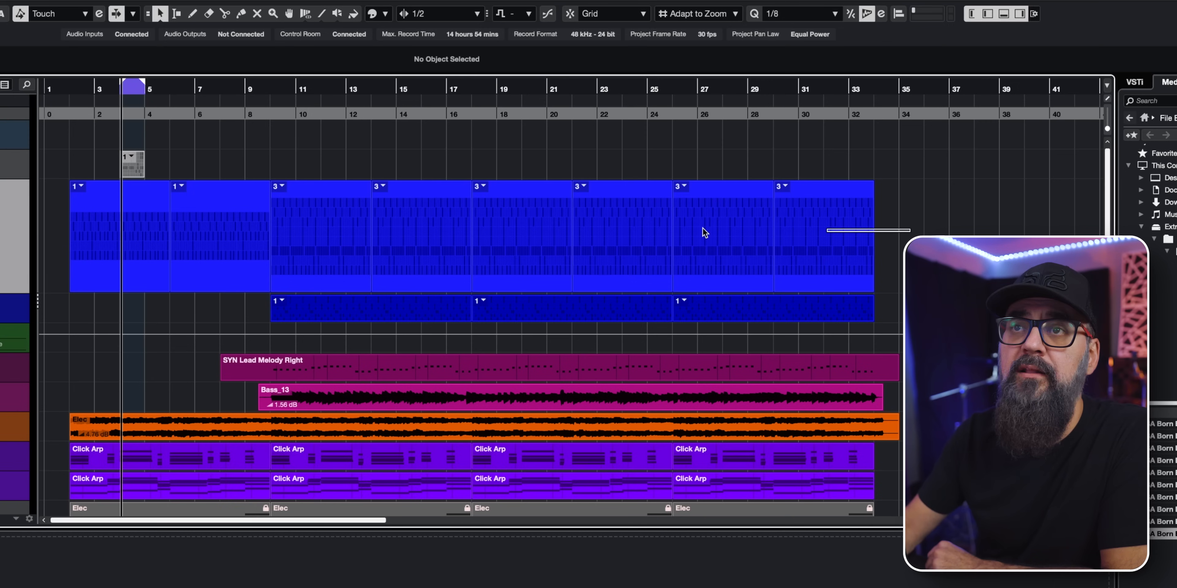
click(323, 223)
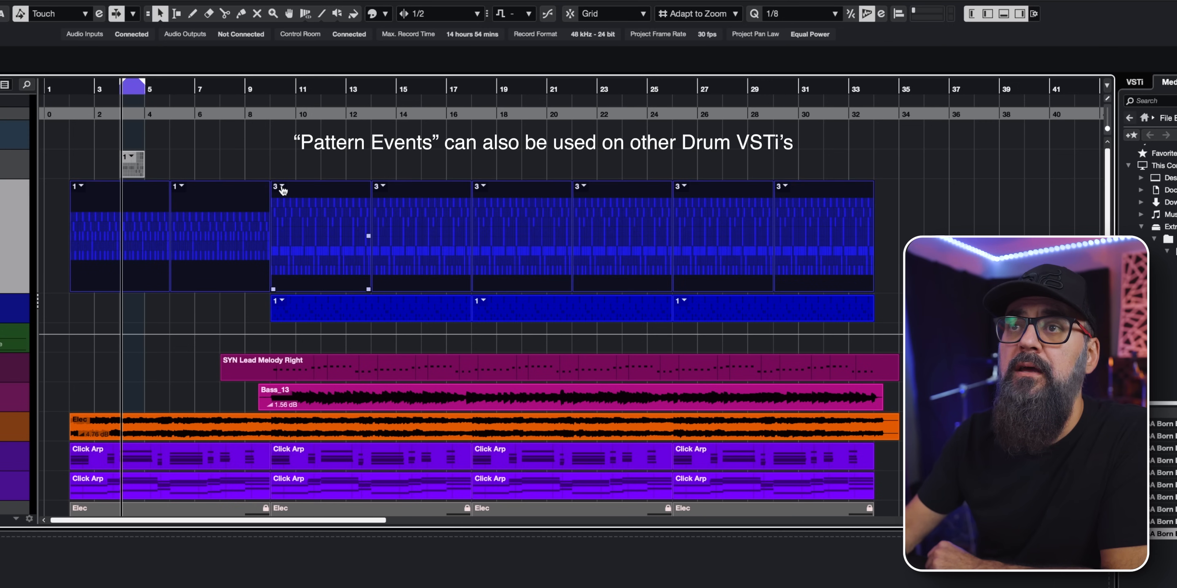
click(282, 187)
click(300, 243)
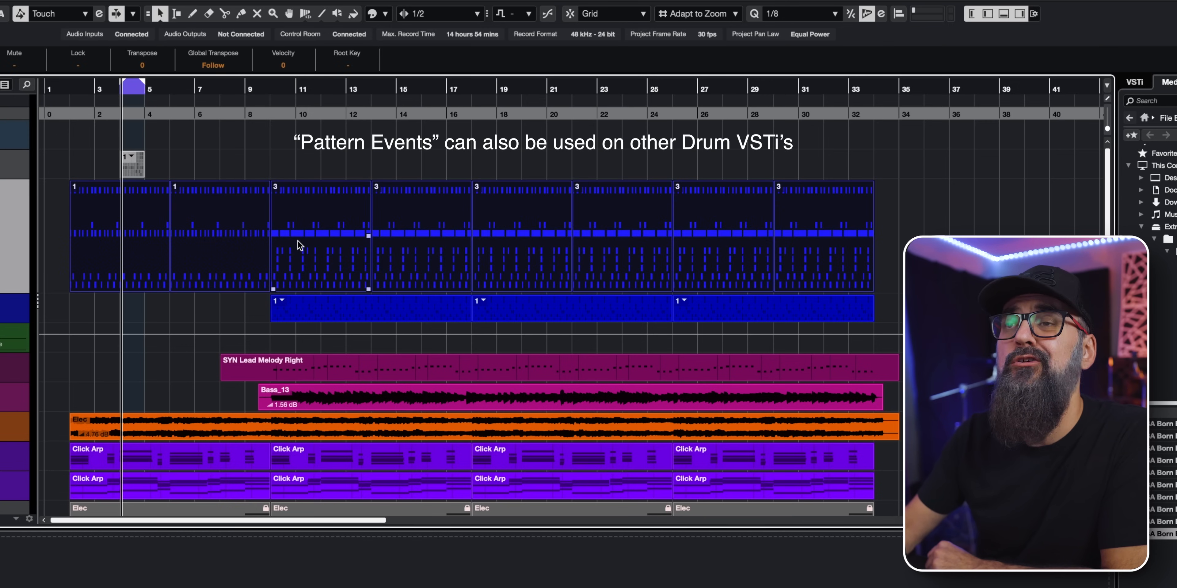
Select the Bass_13 event and set its event volume to 1.56 dB.
click(956, 227)
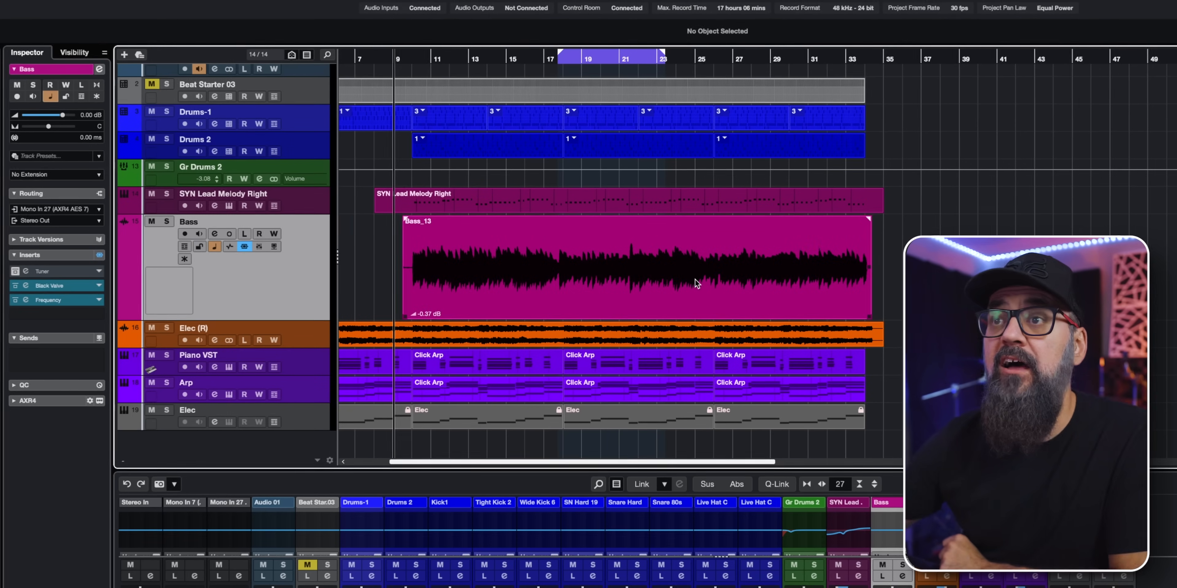
click(695, 279)
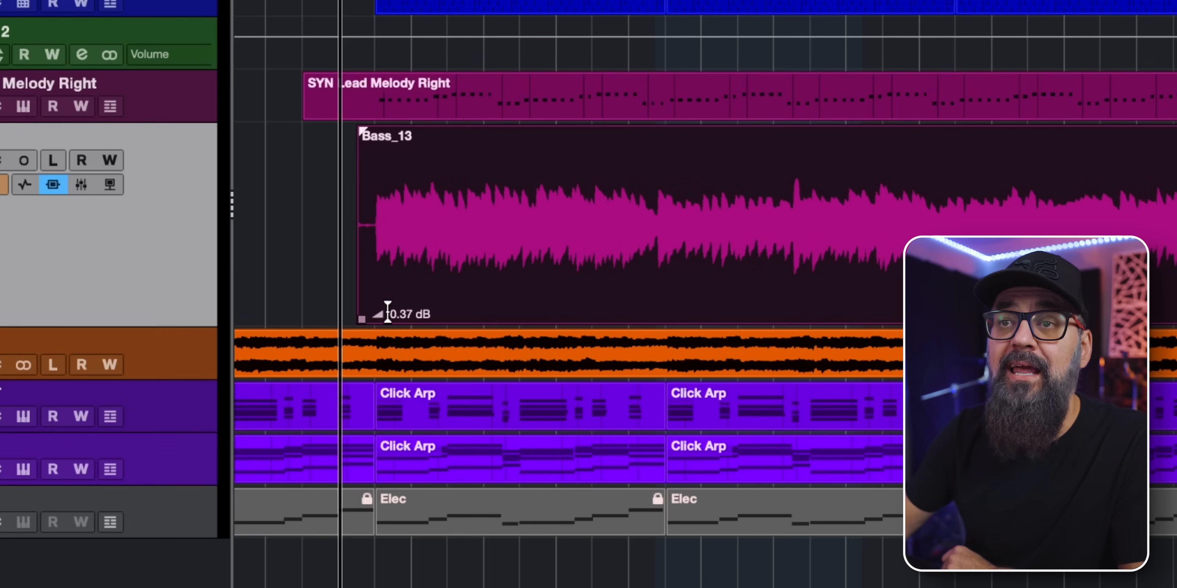
click(371, 317)
mouse_move(368, 293)
mouse_down()
mouse_move(367, 336)
mouse_move(368, 260)
mouse_move(368, 375)
mouse_move(368, 256)
mouse_move(367, 304)
mouse_move(368, 277)
mouse_up()
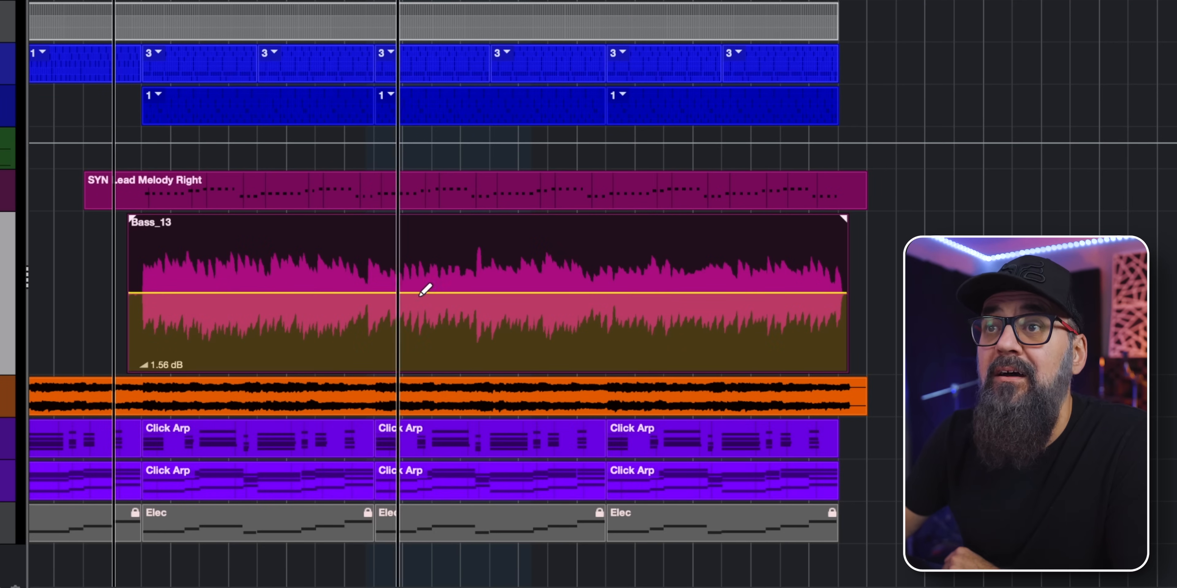
Draw points on the Bass_13 event volume curve to form a dip around bar 18.
click(316, 293)
click(459, 292)
mouse_move(391, 288)
mouse_down()
mouse_move(376, 245)
mouse_move(381, 343)
mouse_move(372, 253)
mouse_move(371, 333)
mouse_move(371, 281)
mouse_move(374, 313)
mouse_up()
Select the volume curve points around the dip, raise the curve, and scale the selected section down.
drag(251, 263, 482, 332)
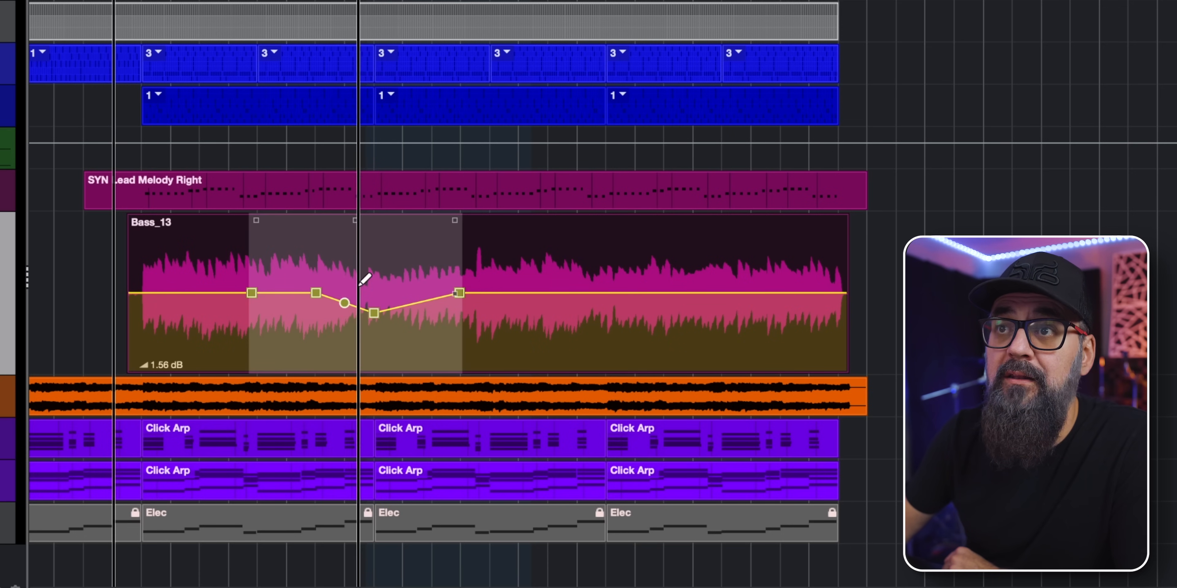
mouse_move(315, 293)
mouse_down()
mouse_move(316, 245)
mouse_move(310, 328)
mouse_move(311, 283)
mouse_up()
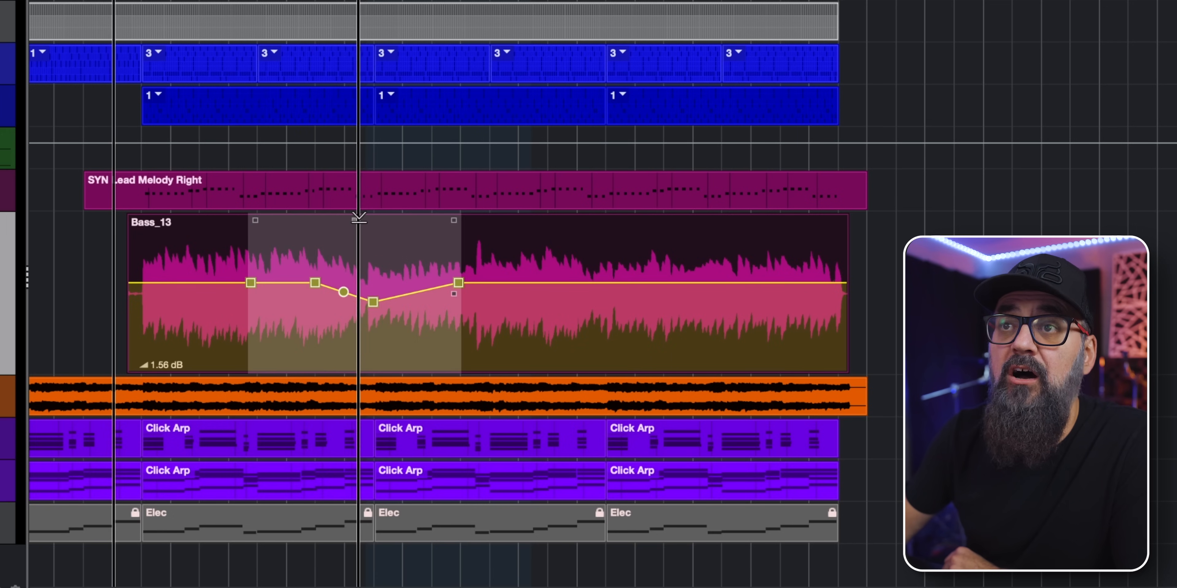
mouse_move(358, 218)
mouse_down()
mouse_move(356, 283)
mouse_move(352, 187)
mouse_move(349, 287)
mouse_move(344, 201)
mouse_move(358, 280)
mouse_move(349, 233)
mouse_up()
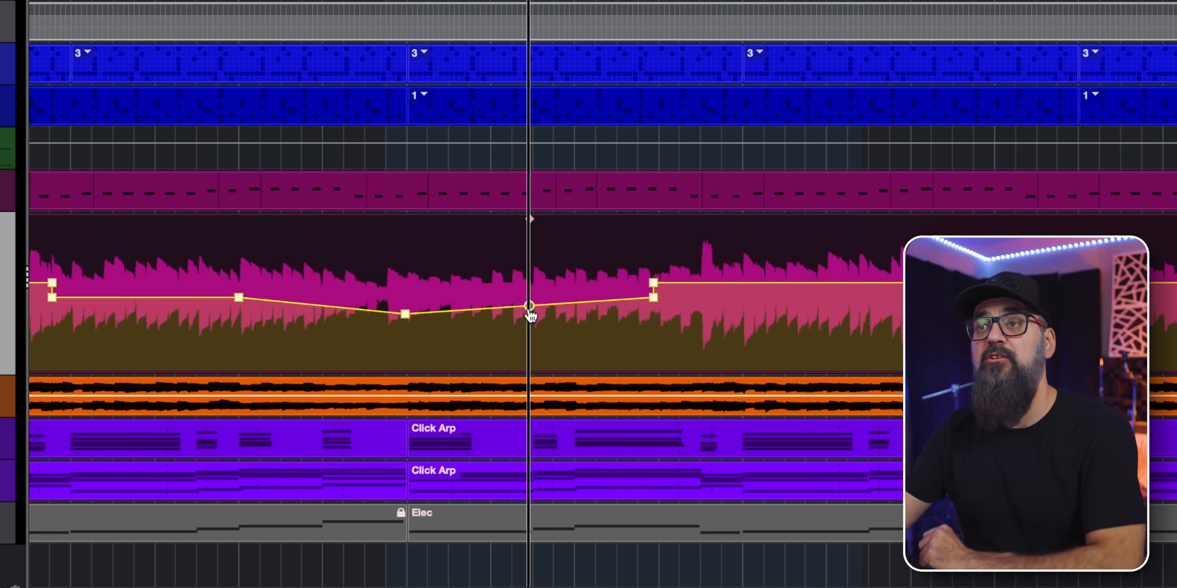
Deepen the volume dip in Bass_13, extend and raise the curve's end point, and bend the rising segments into smooth curves.
mouse_move(522, 251)
mouse_down()
mouse_move(529, 352)
mouse_move(528, 312)
mouse_up()
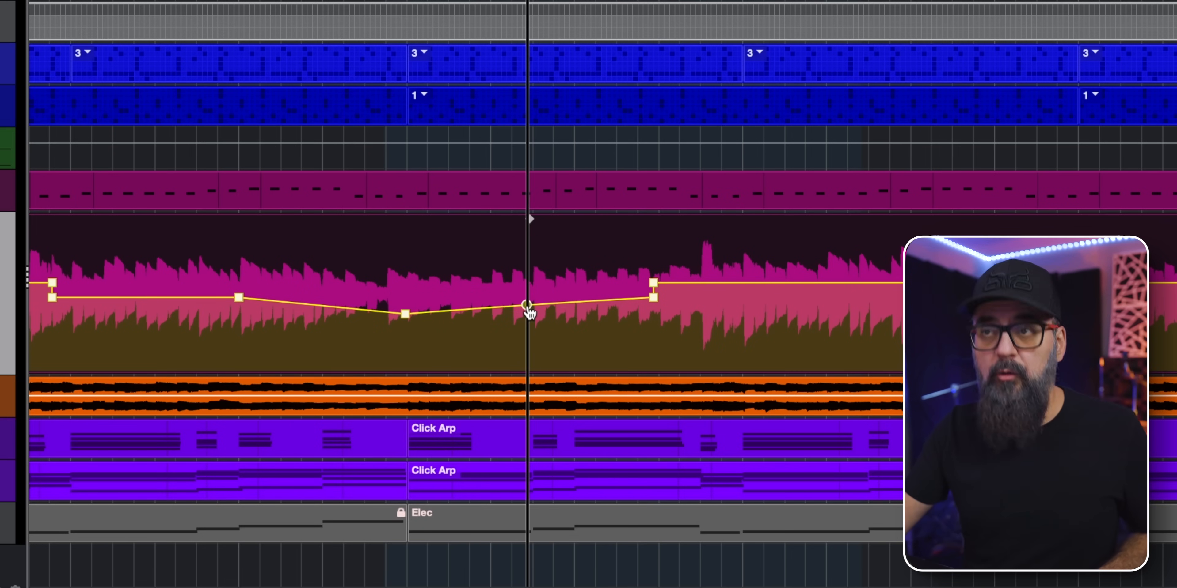
drag(405, 314, 405, 353)
click(527, 323)
drag(527, 321, 534, 285)
drag(654, 283, 847, 258)
drag(750, 279, 763, 301)
Move the curve point before the dip, delete it, and bend the remaining segment into a smooth fall.
drag(239, 297, 219, 285)
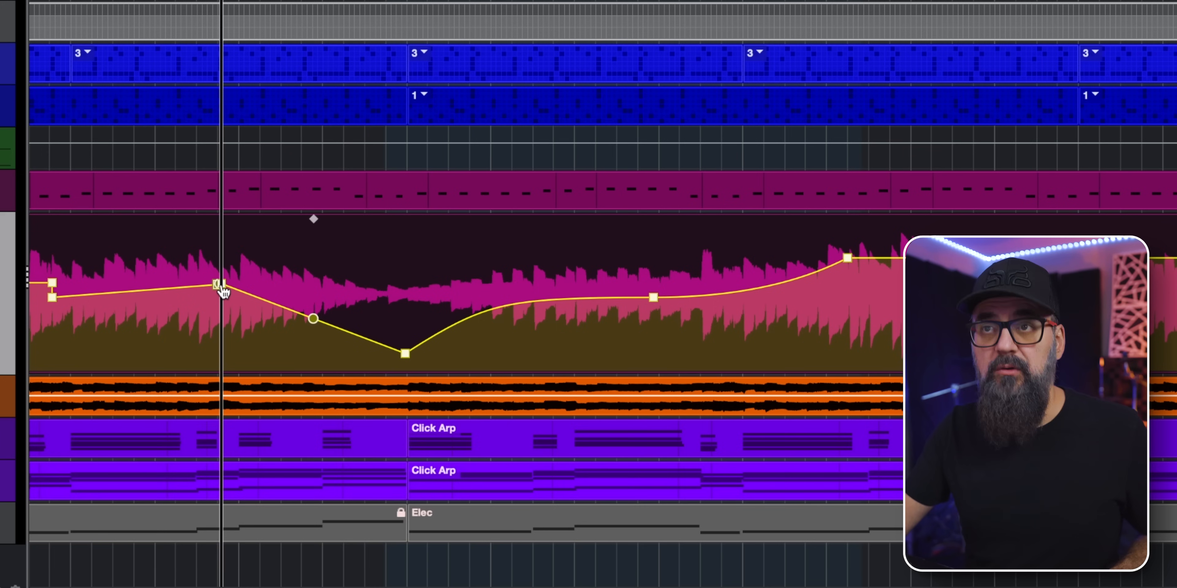
click(272, 295)
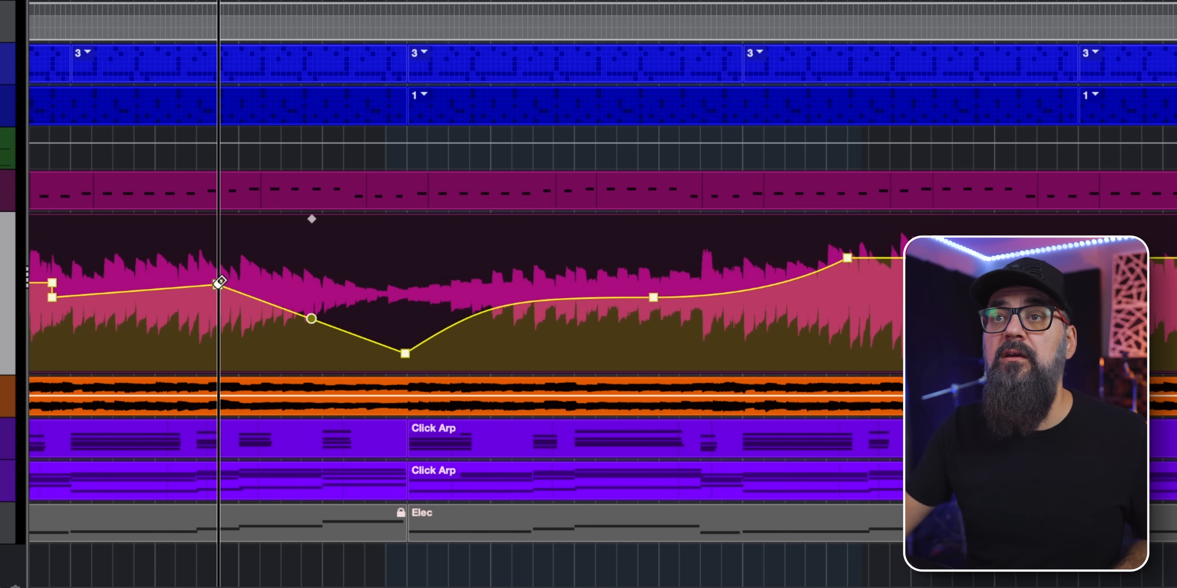
double_click(218, 281)
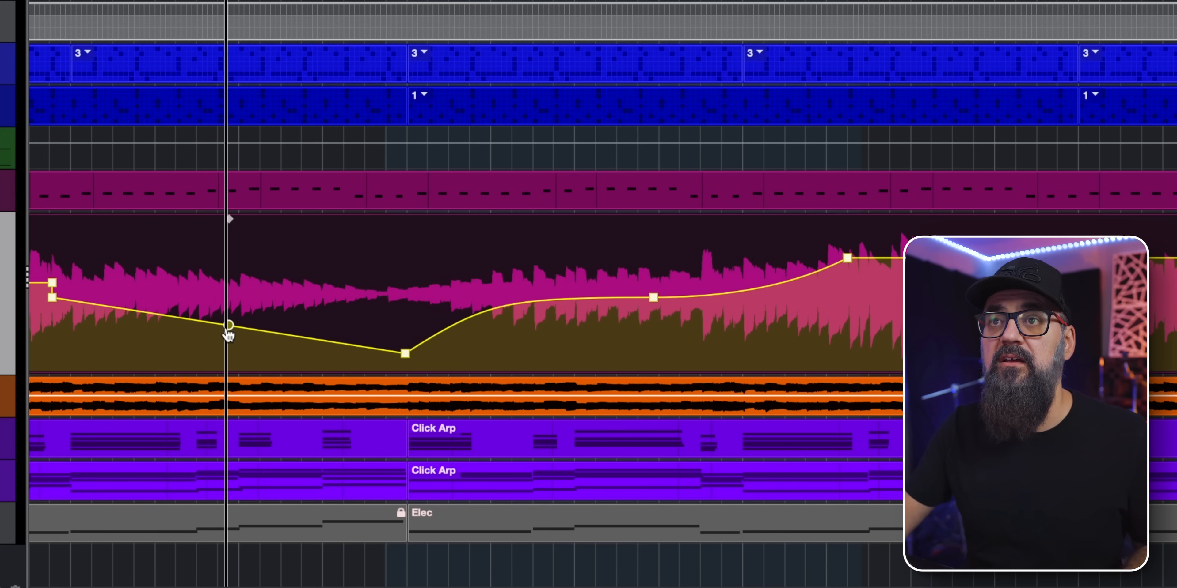
Select the volume curve points across the dip and scale, tilt and vertically compress them.
drag(40, 239, 903, 361)
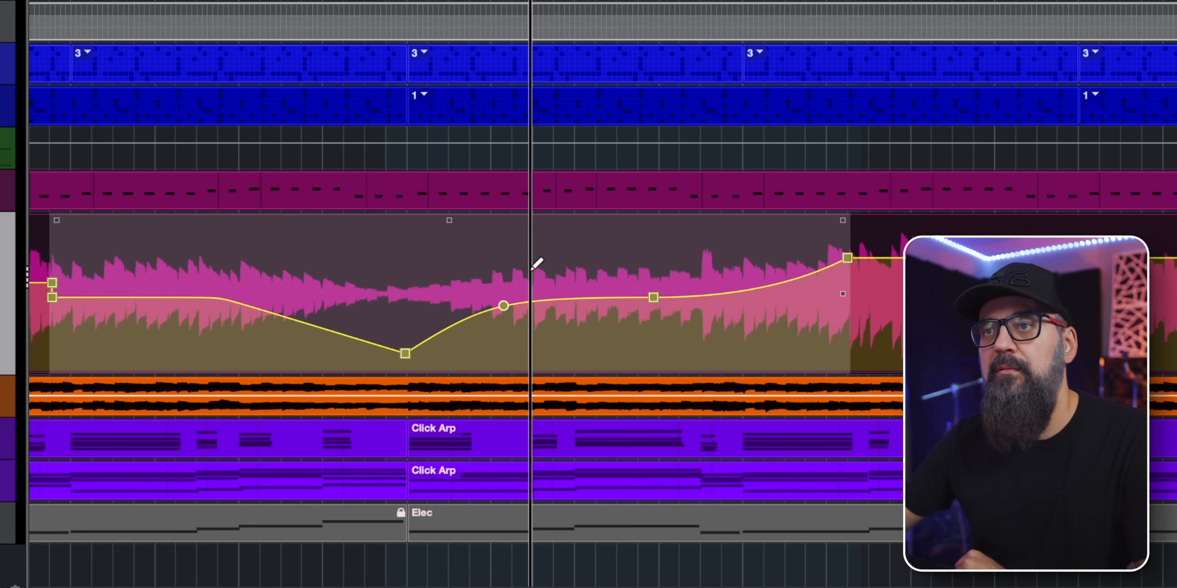
mouse_move(452, 221)
mouse_down()
mouse_move(467, 317)
mouse_move(415, 88)
mouse_move(451, 279)
mouse_move(452, 182)
mouse_move(454, 215)
mouse_up()
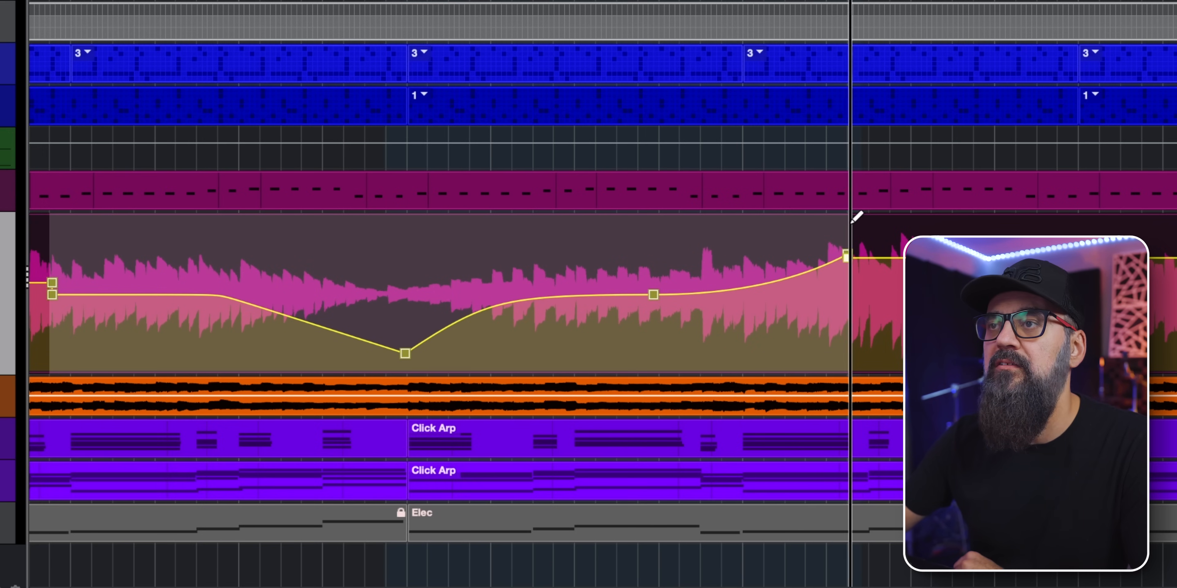
drag(842, 220, 831, 194)
drag(831, 194, 832, 214)
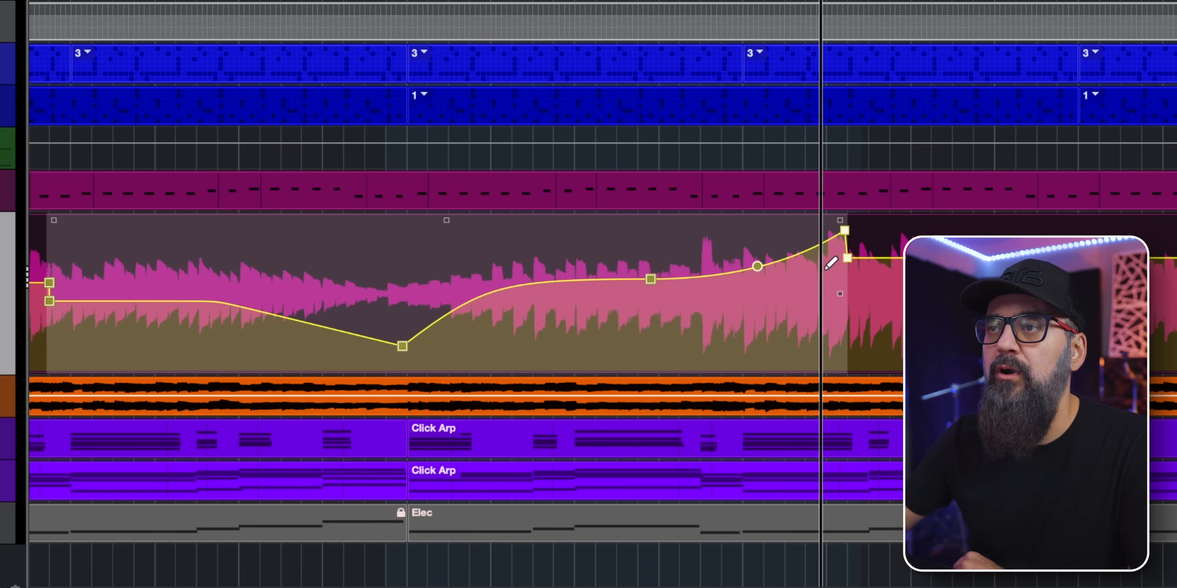
drag(840, 298, 836, 341)
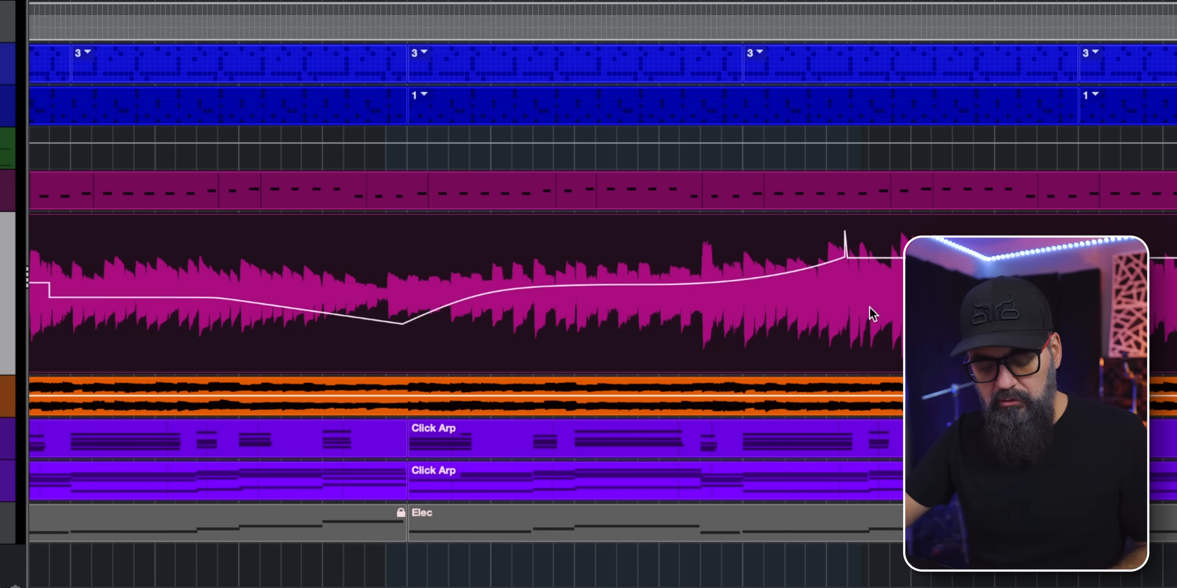
Try a Range selection over the Bass_13 volume curve section, extend it to the SYN Lead Melody Right track, and clear it.
click(452, 301)
click(176, 290)
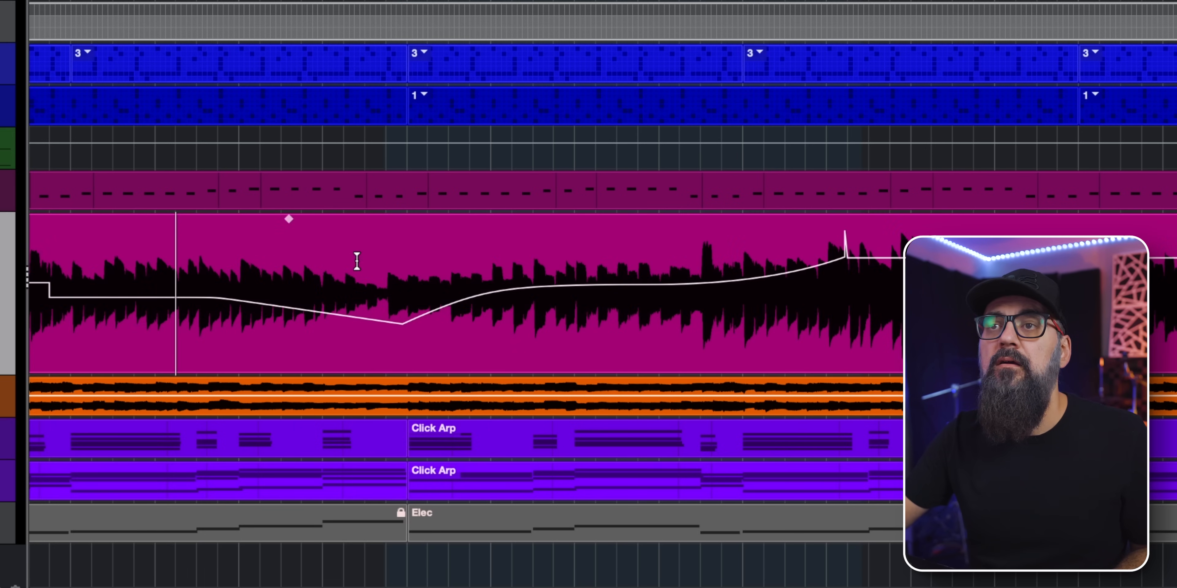
scroll(299, 275, down, 2)
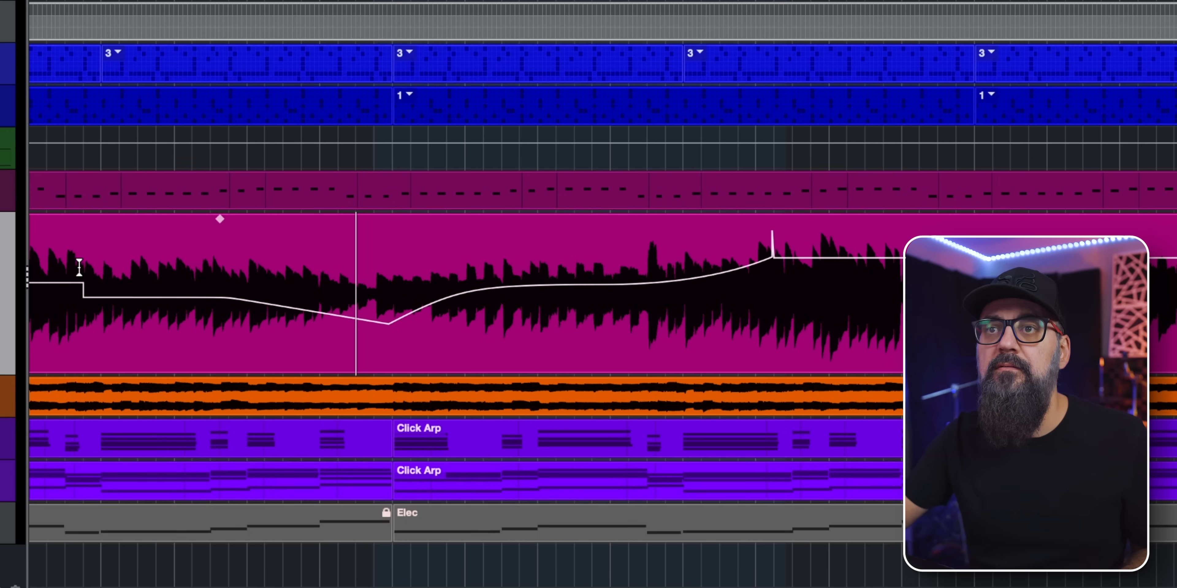
drag(247, 282, 850, 290)
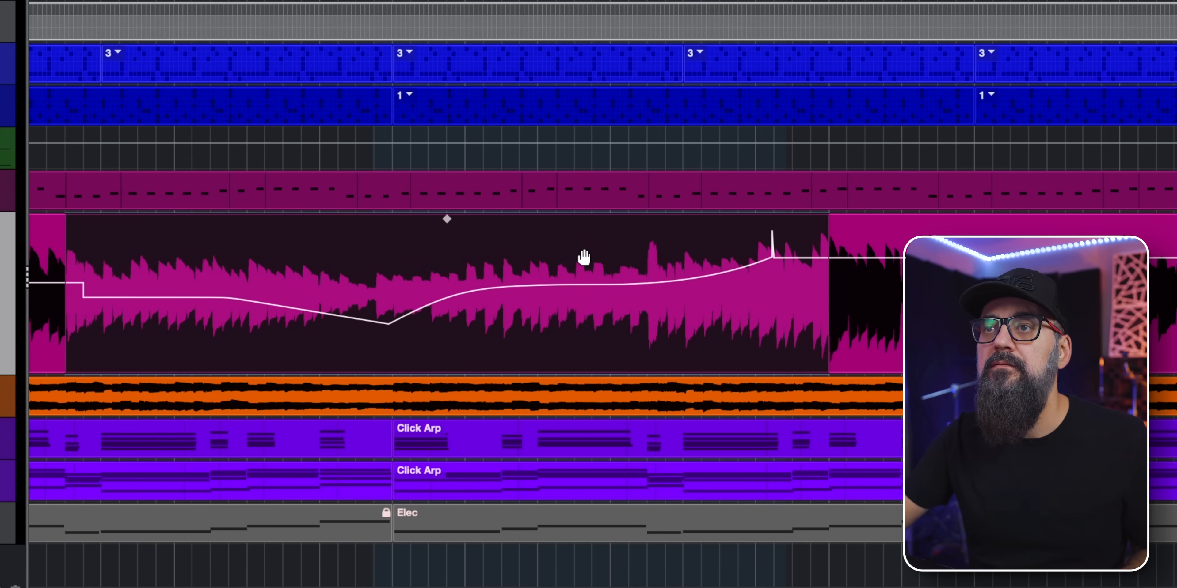
mouse_move(450, 213)
mouse_down()
mouse_move(447, 315)
mouse_move(428, 124)
mouse_move(450, 288)
mouse_move(440, 229)
mouse_up()
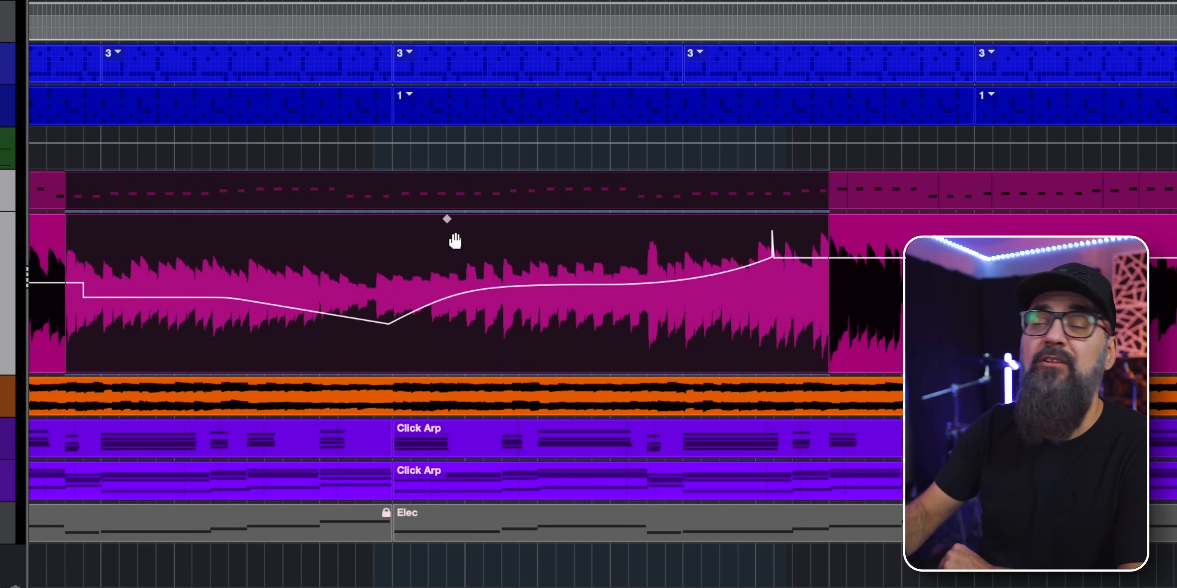
click(484, 243)
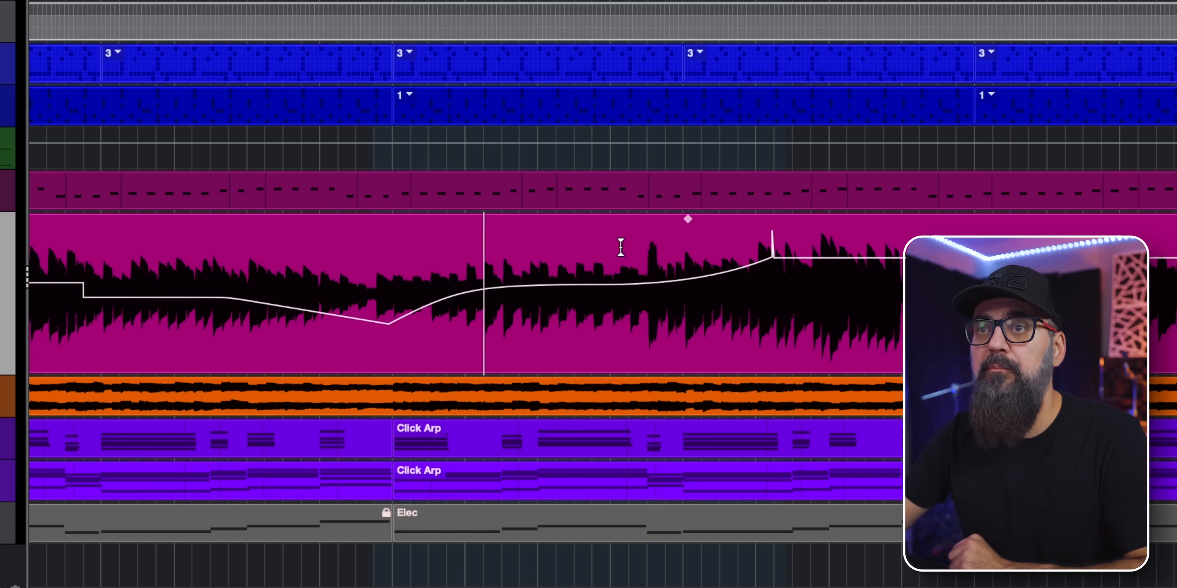
Select the whole Bass_13 event and remove its event volume curve.
scroll(620, 247, left, 5)
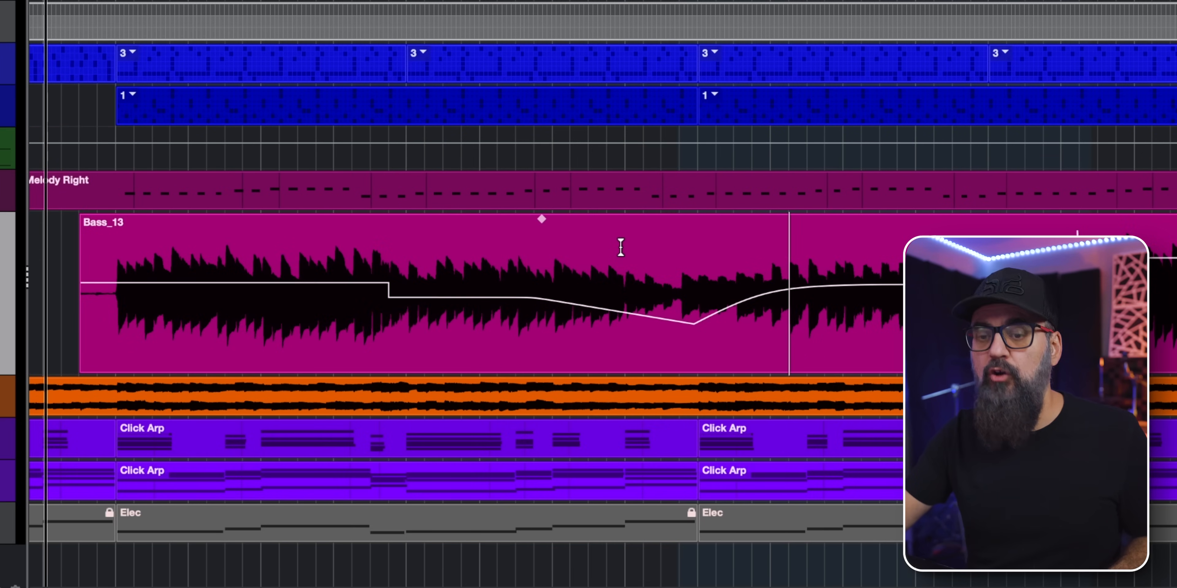
scroll(621, 247, down, 4)
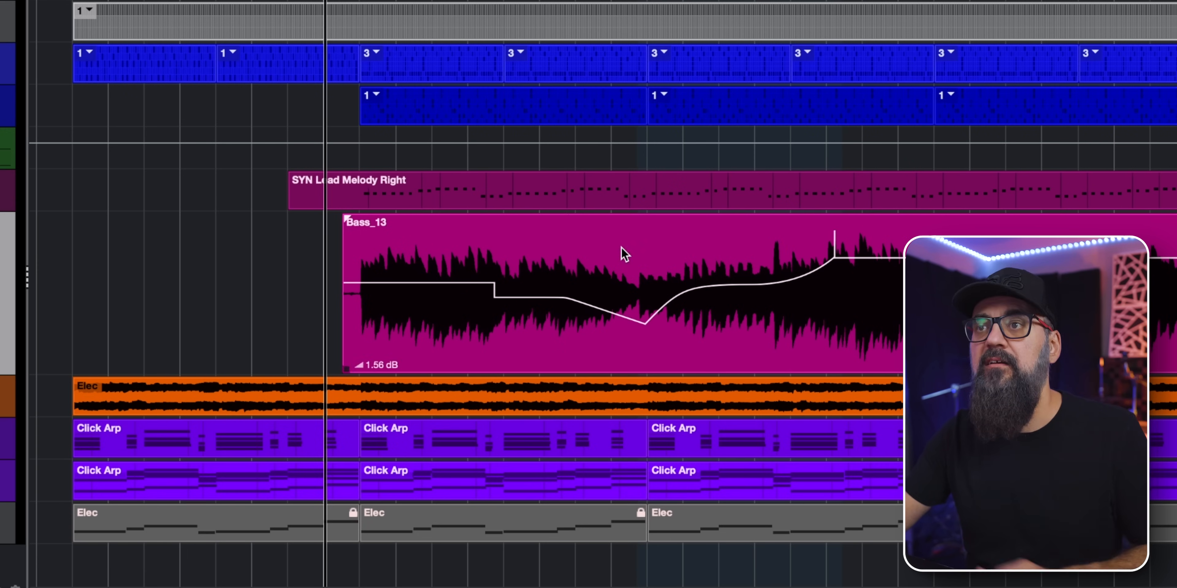
click(621, 248)
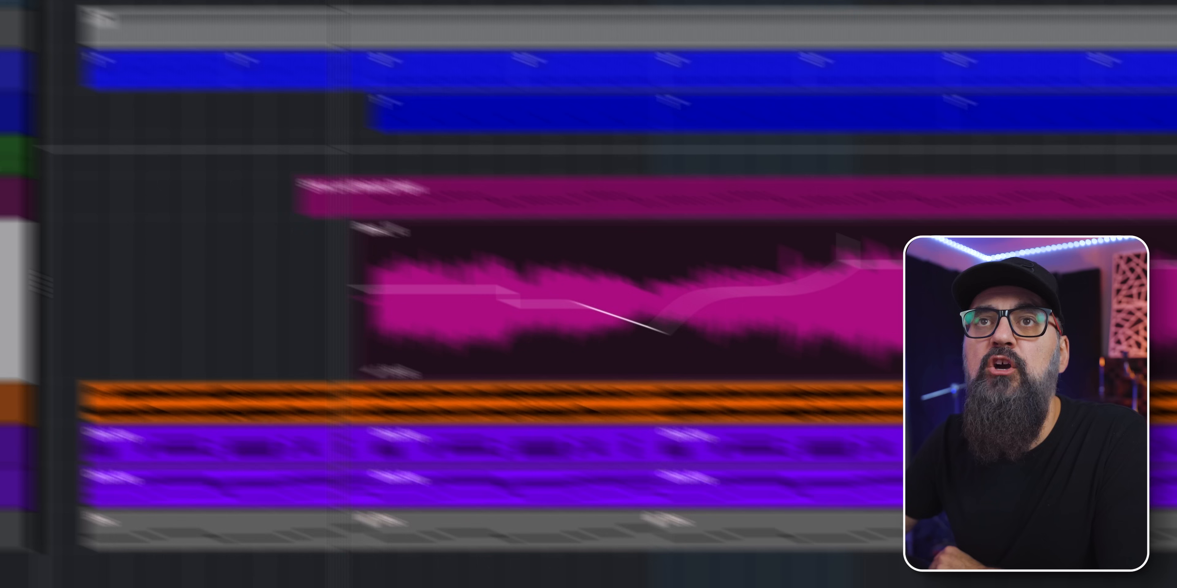
click(93, 8)
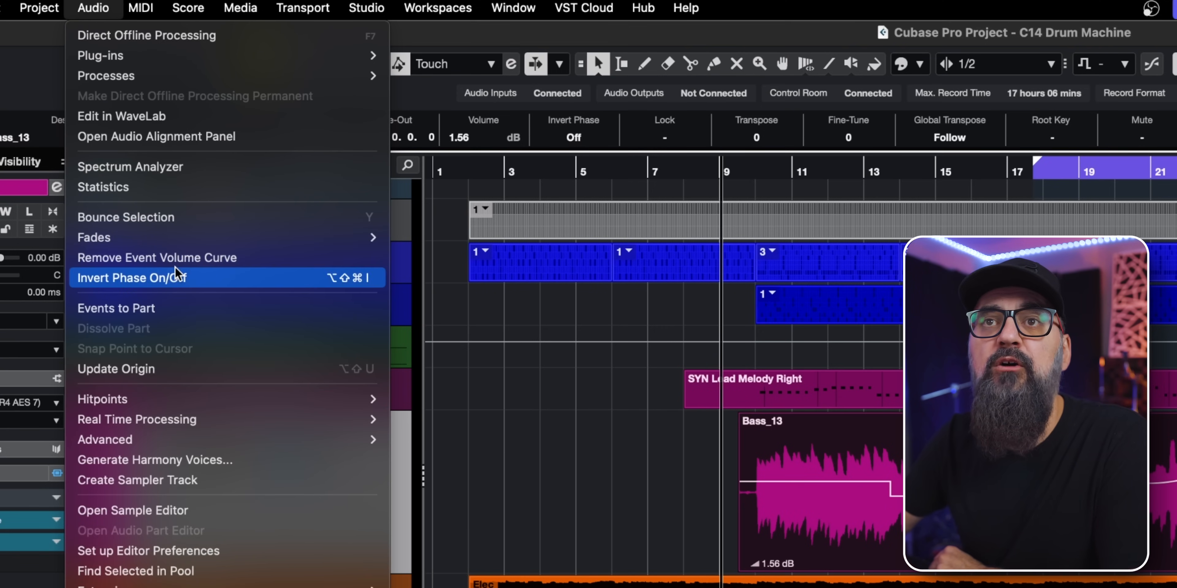
click(167, 257)
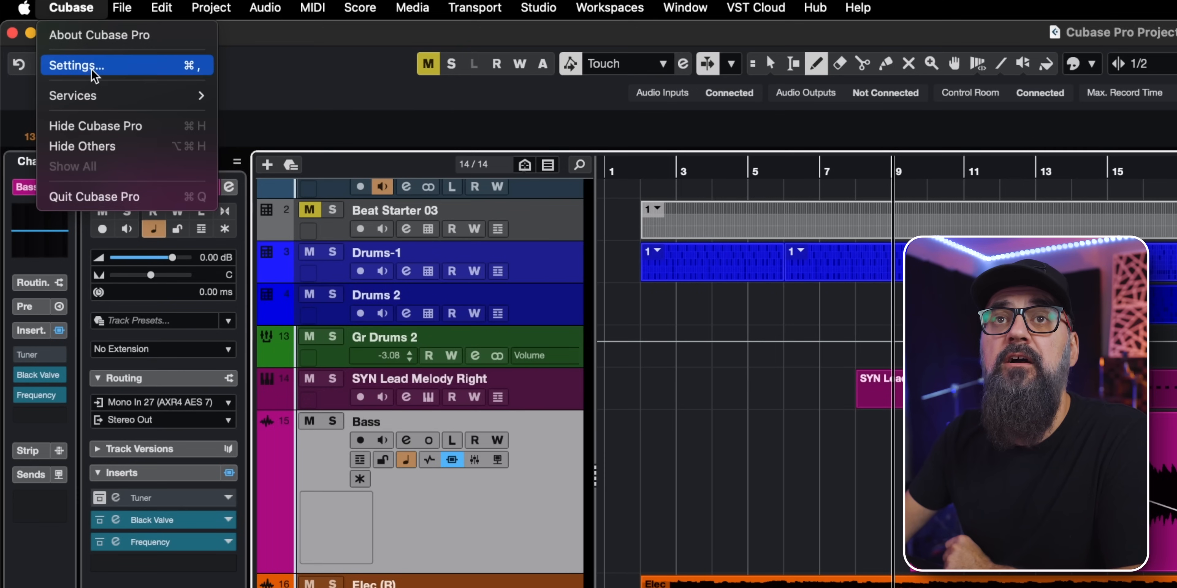
Open the audio Event Display settings and view the Show Event Volume Curve options.
click(91, 71)
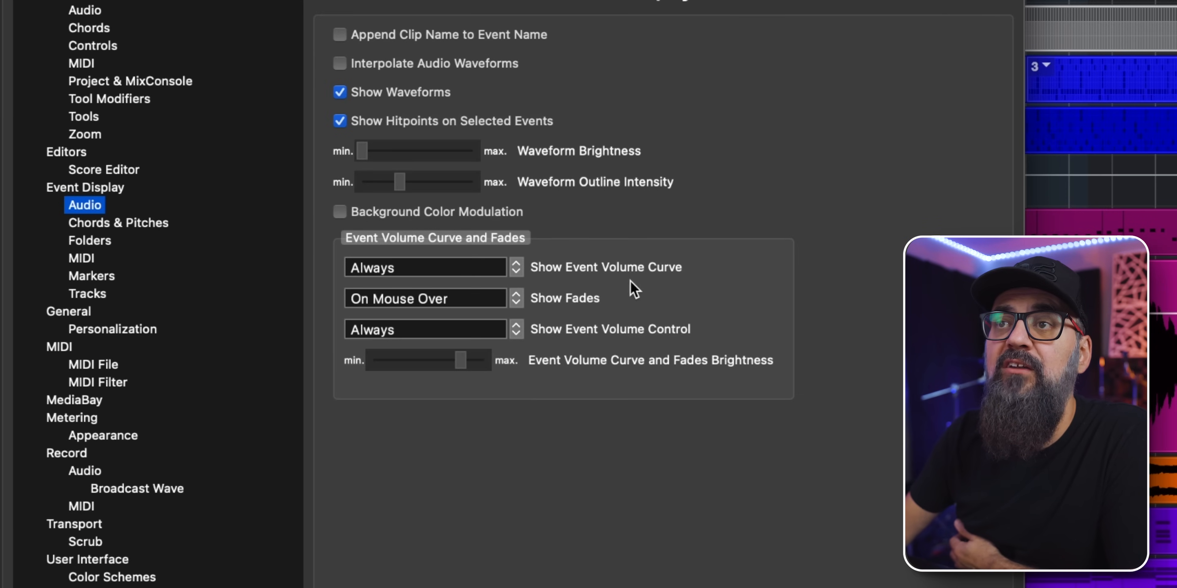
click(447, 274)
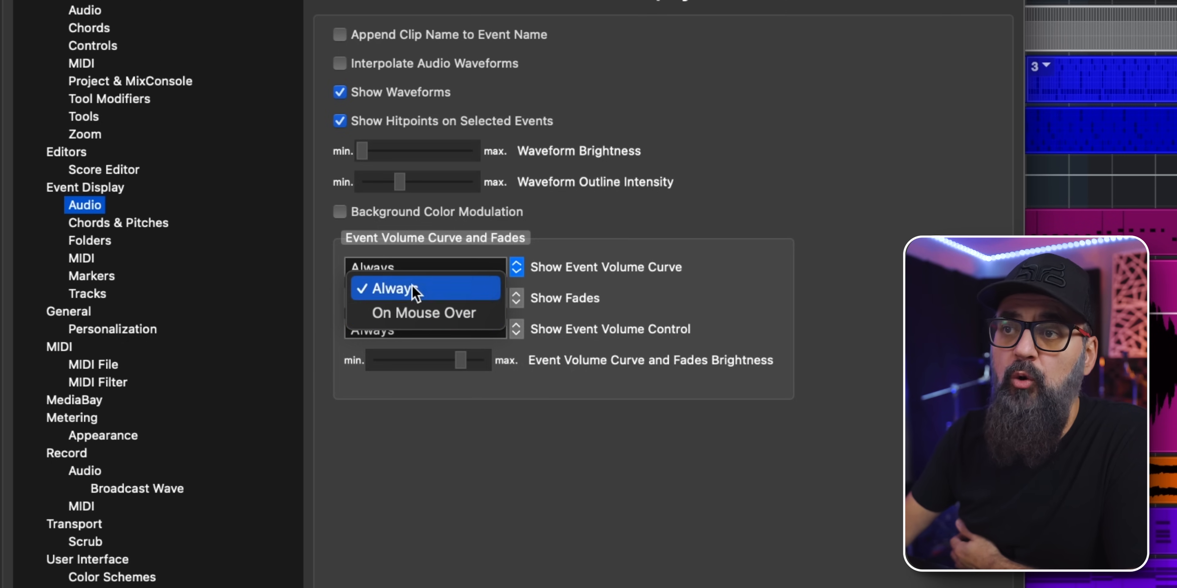
key(Escape)
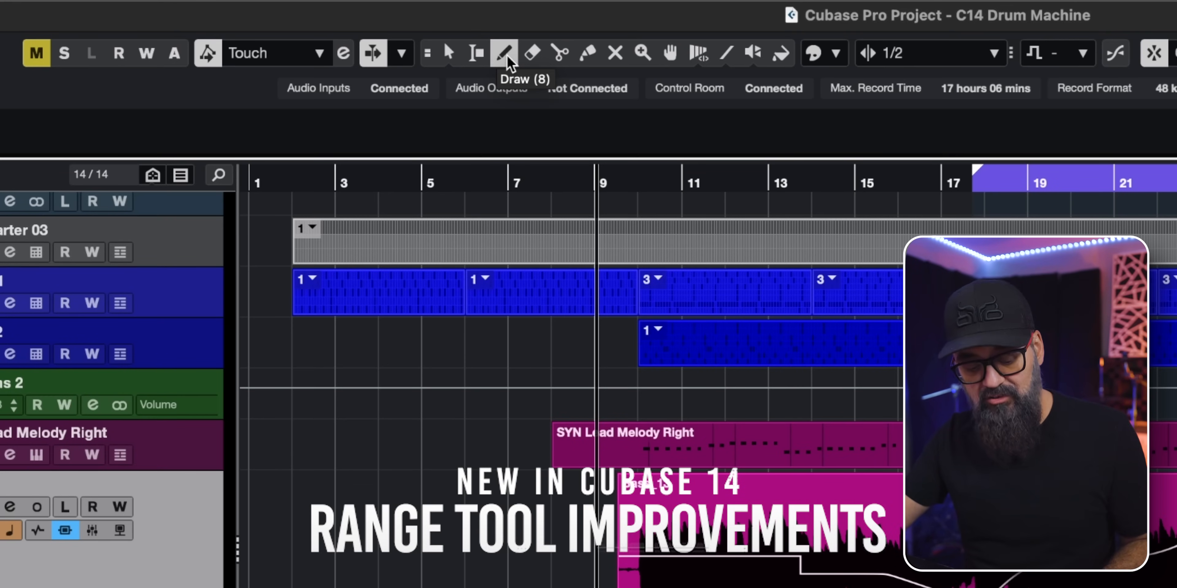
Select bars 12 to 19 of Bass_13 with the Range tool, lower that range's volume, and slip its audio earlier.
key(2)
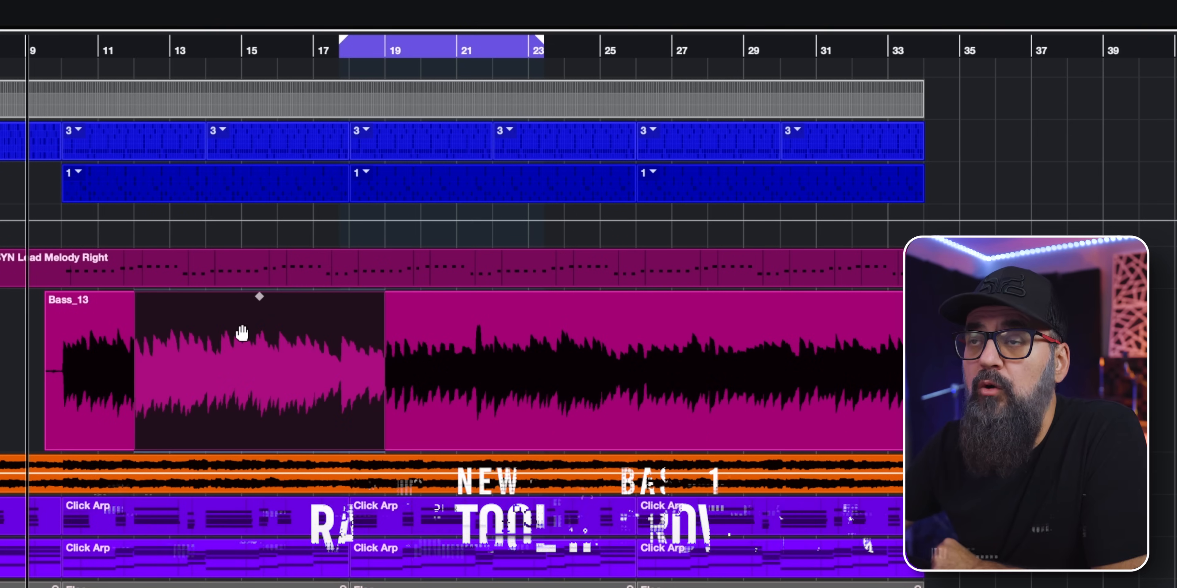
drag(257, 298, 245, 341)
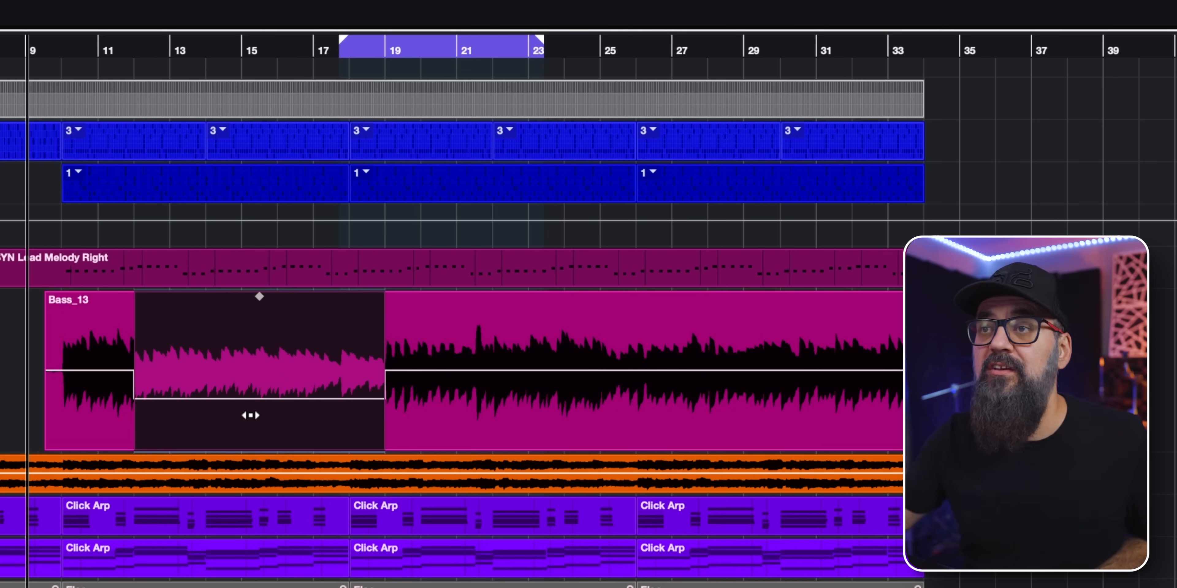
drag(231, 418, 203, 416)
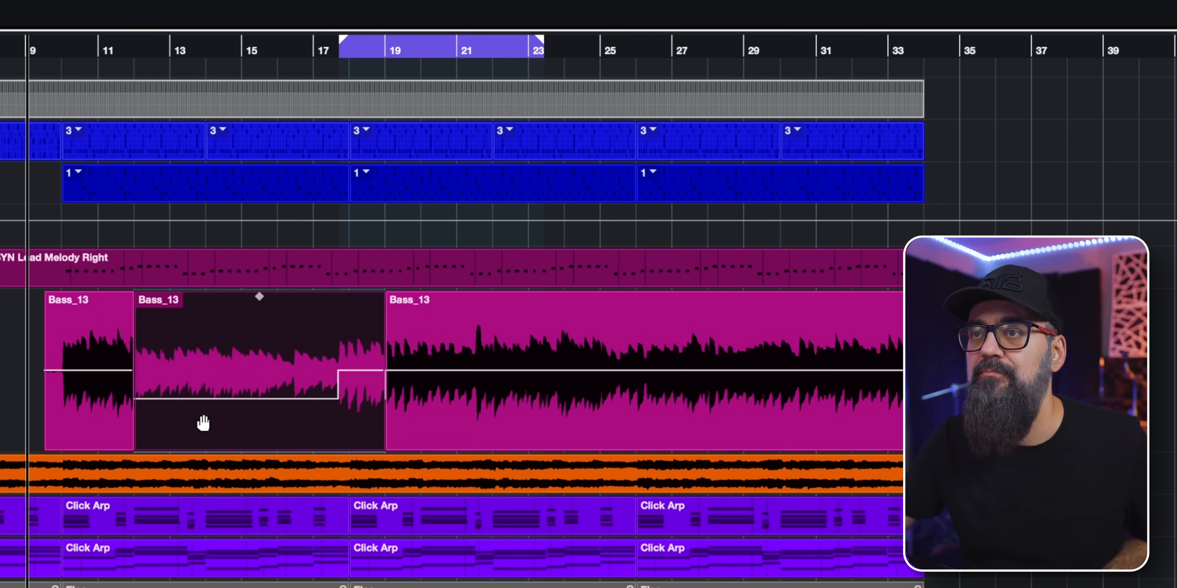
Range-select bars 21 to 30 across the Bass, Elec (R), Piano VST and Arp tracks and slip their contents slightly later.
key(2)
drag(465, 399, 769, 544)
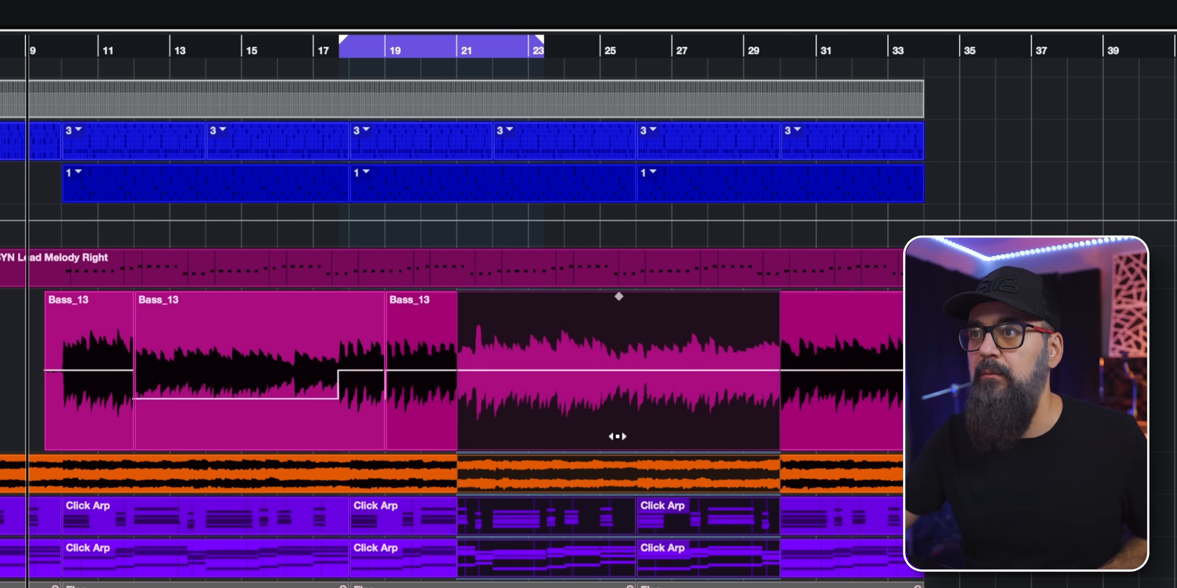
mouse_move(617, 436)
mouse_down()
mouse_move(494, 436)
mouse_move(620, 433)
mouse_up()
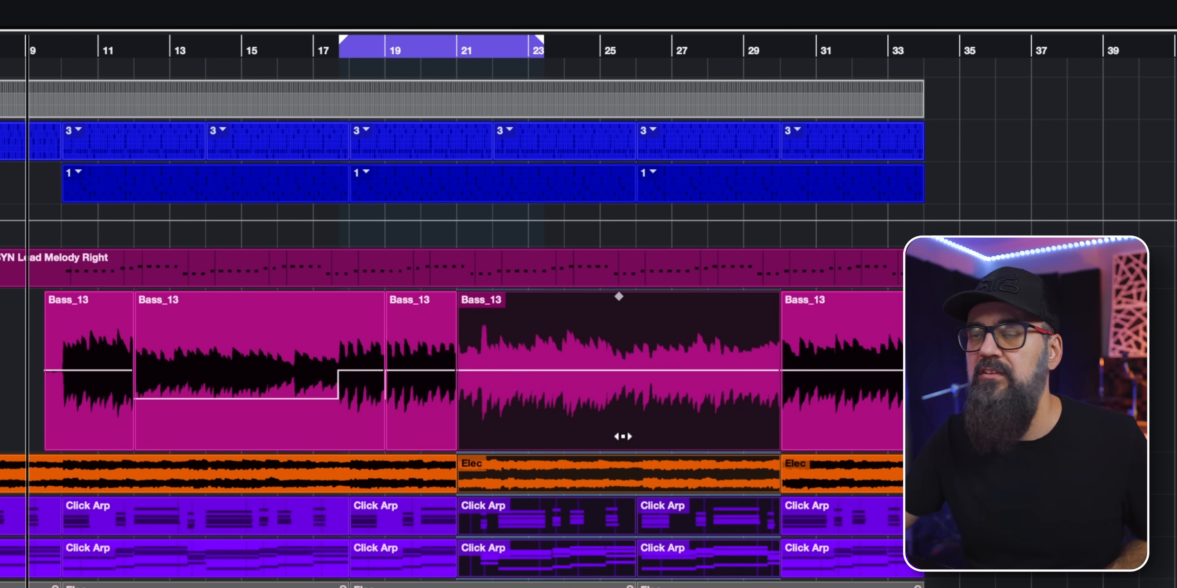
Delete the Bass_13 event between bars 21 and 30 and select the Elec event ending at bar 21.
key(1)
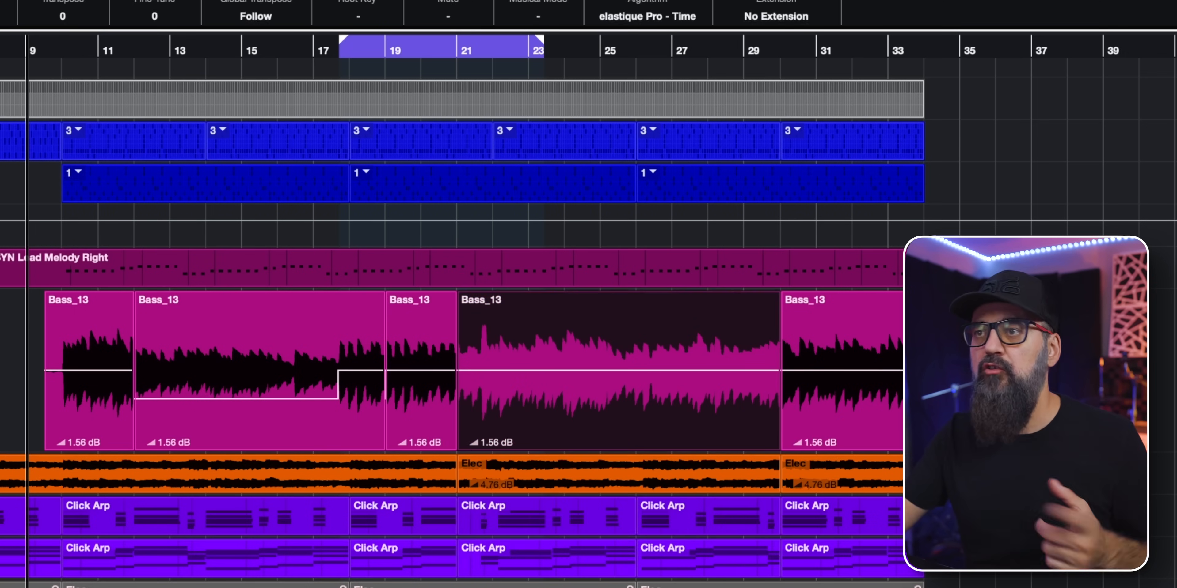
key(ctrl+shift+a)
click(564, 416)
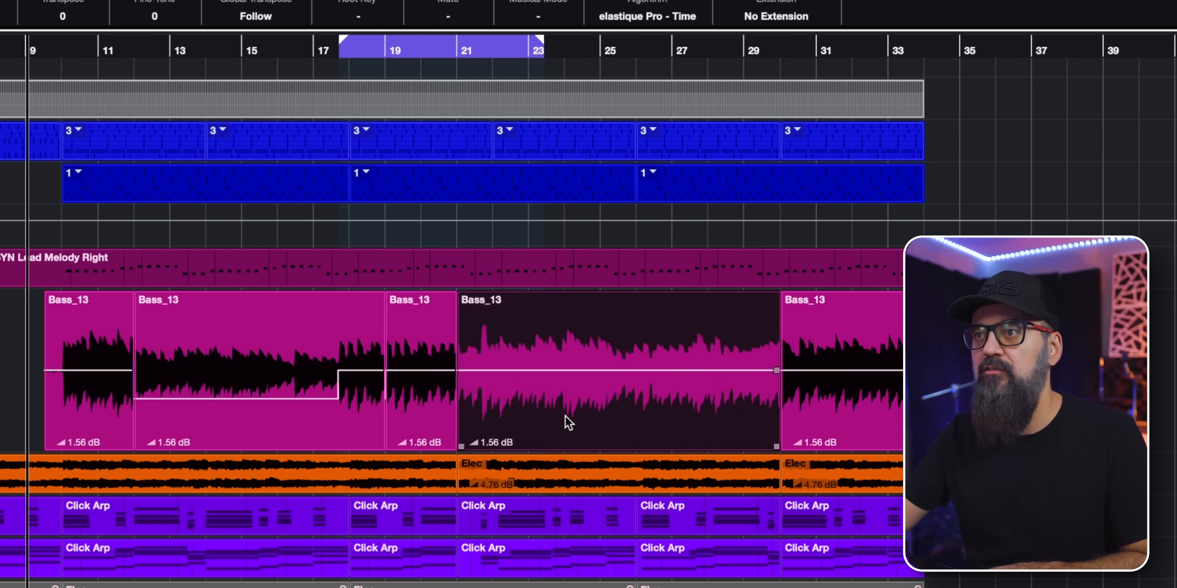
key(Delete)
click(201, 480)
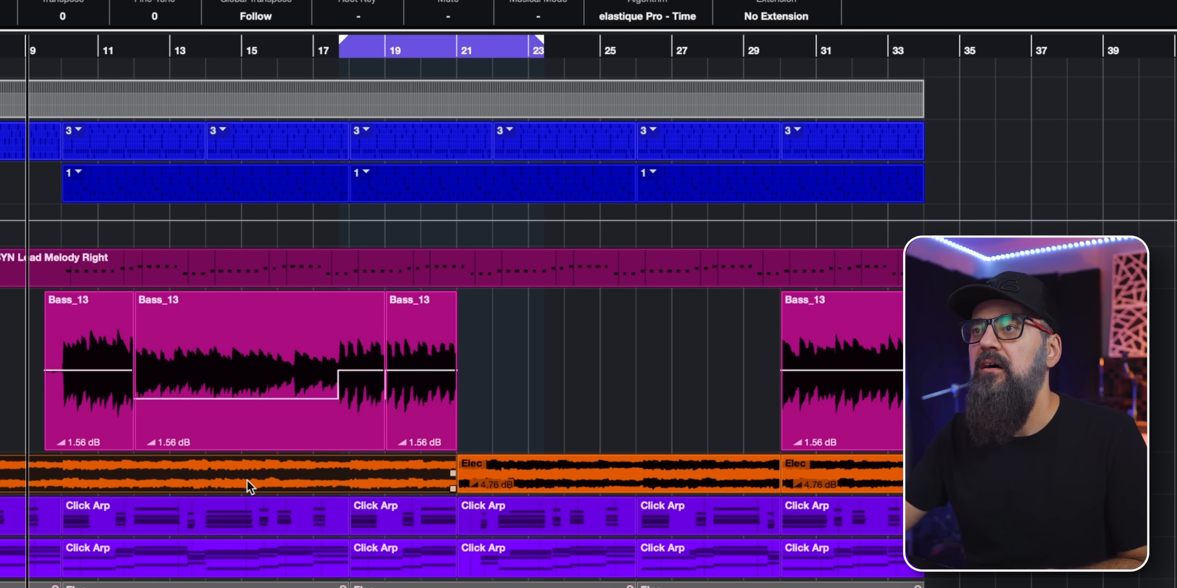
Range-select the empty gap between bars 21 and 30 on the Bass track, set the locators to it, and select the gap before the first event.
click(553, 412)
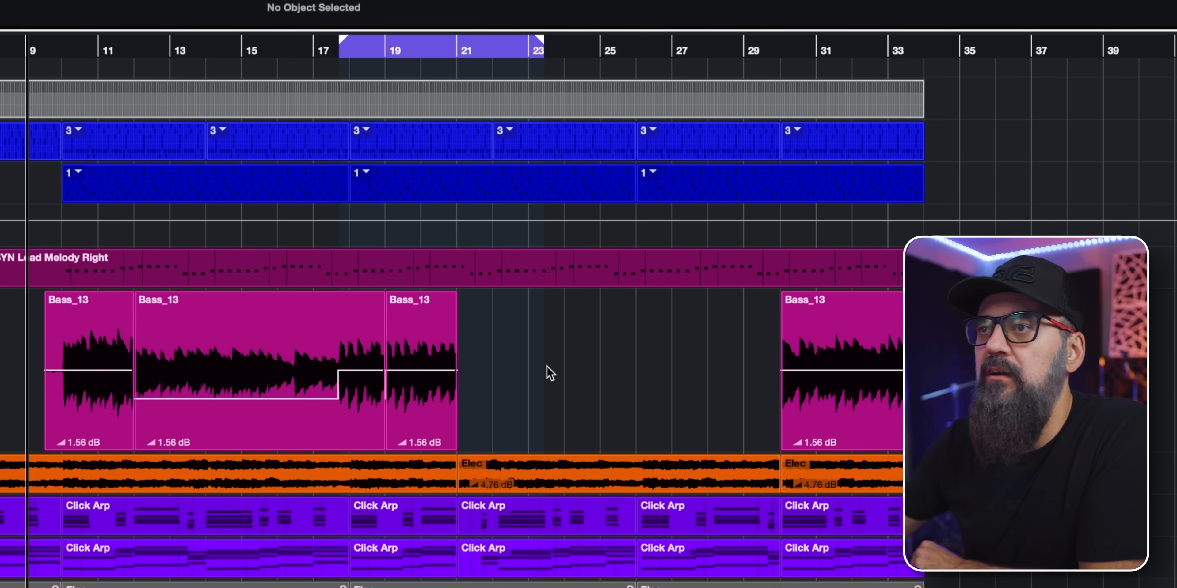
key(2)
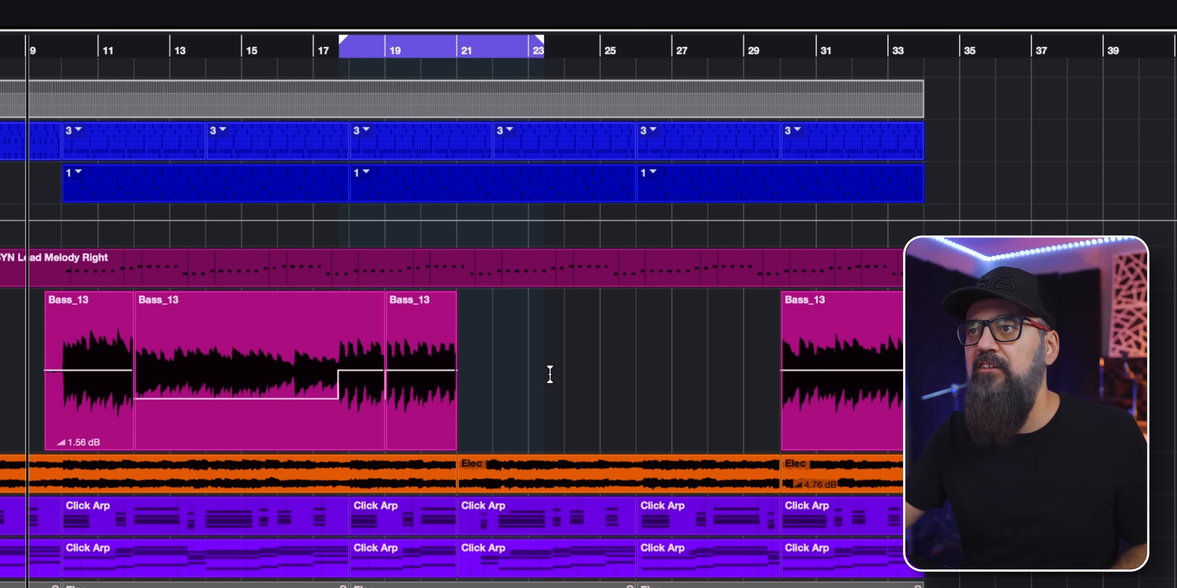
double_click(550, 374)
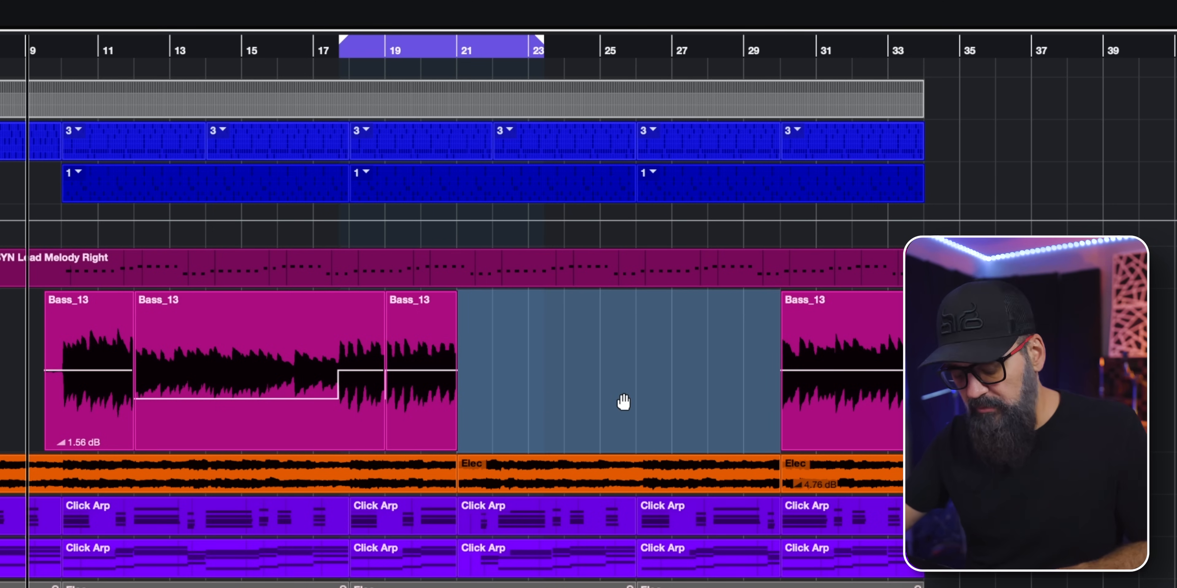
key(p)
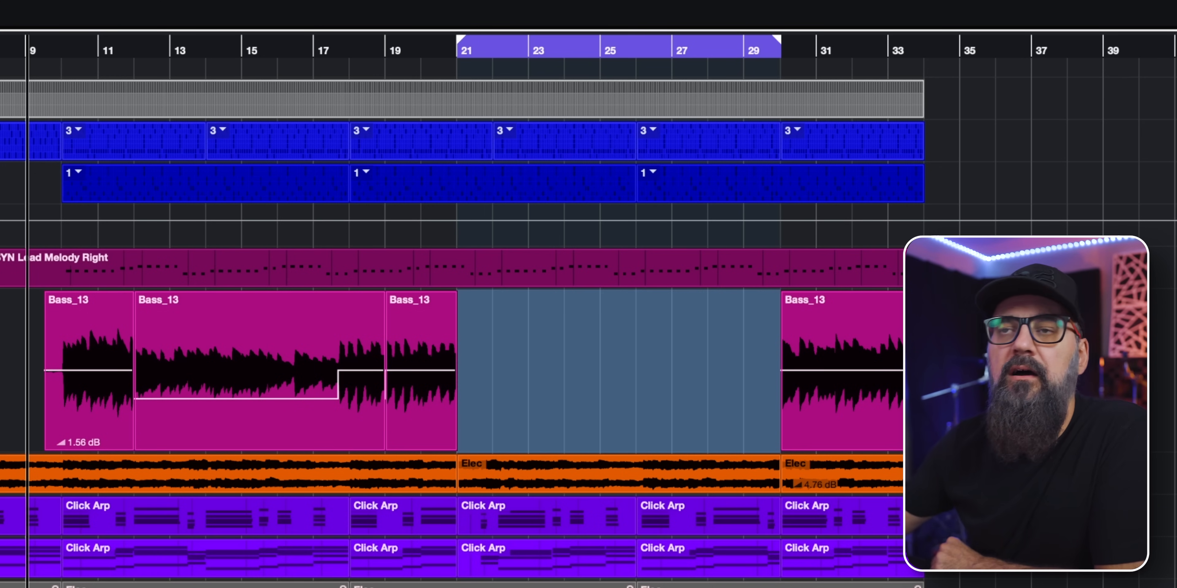
double_click(47, 360)
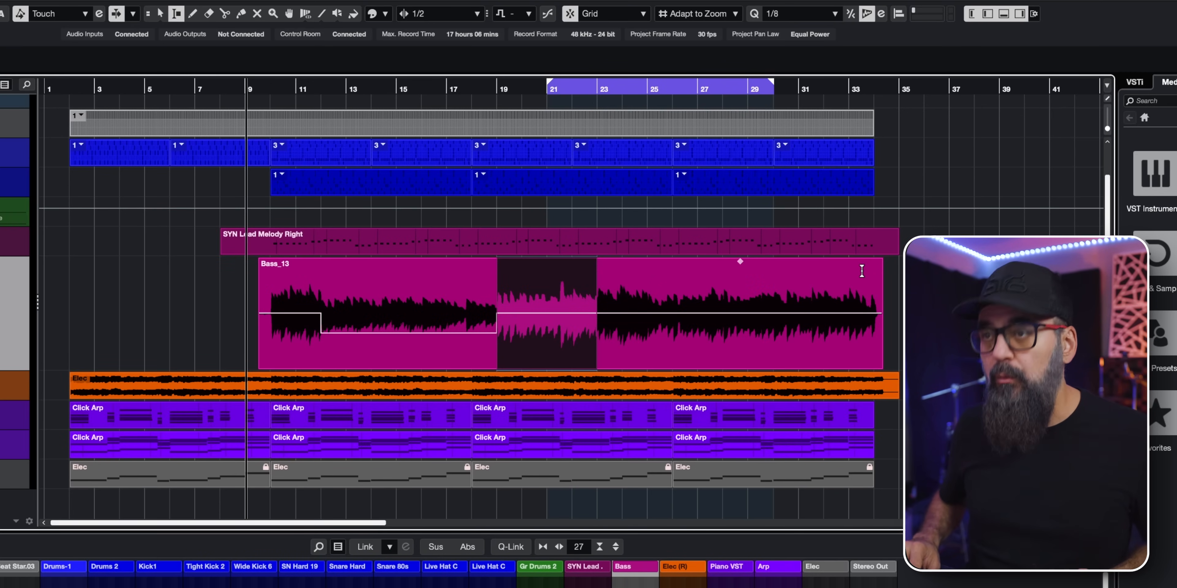
Nudge only the range selection back and forth along Bass_13, leaving the audio in place, and return it to bars 19 to 23.
key(super+Right)
key(super+Right)
key(super+Right)
key(super+Right)
key(super+Right)
key(super+Right)
key(super+Right)
key(super+Right)
key(super+Left)
key(super+Left)
key(super+Left)
key(super+Left)
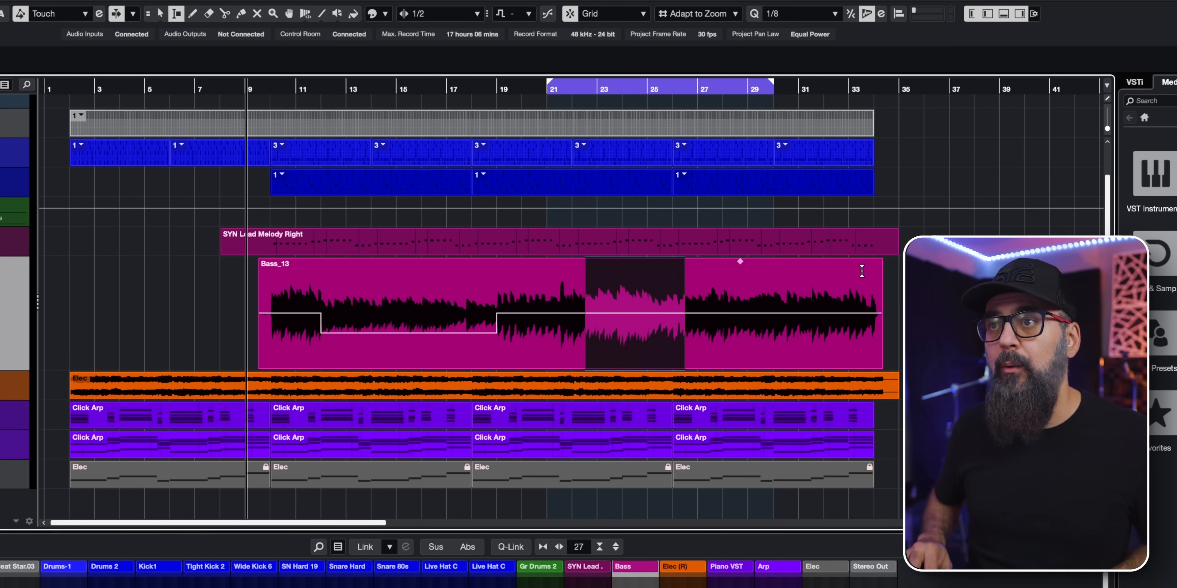
key(super+Left)
key(super+Left)
key(super+Left)
key(super+Left)
key(super+Right)
key(super+Right)
key(super+Right)
key(super+Left)
key(super+Left)
key(super+Left)
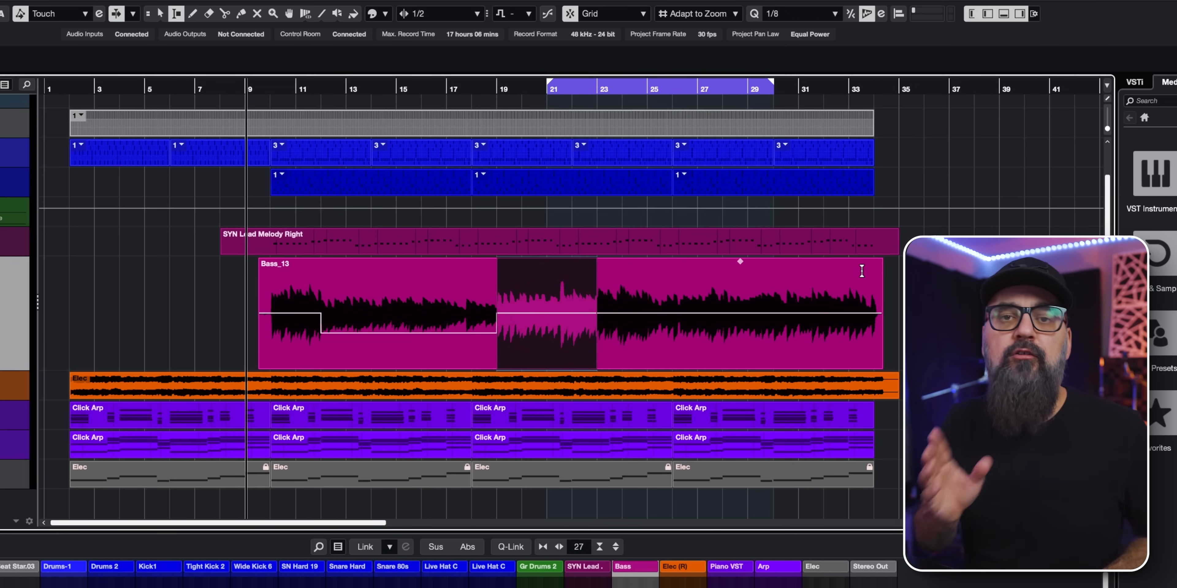
Nudge the bars 19 to 23 range of Bass_13 later together with its audio until it starts at about bar 27.5.
key(super+Right)
key(super+Right)
key(super+Right)
key(super+Right)
key(super+Right)
key(super+Right)
key(super+Right)
key(super+Right)
key(super+Right)
key(super+Right)
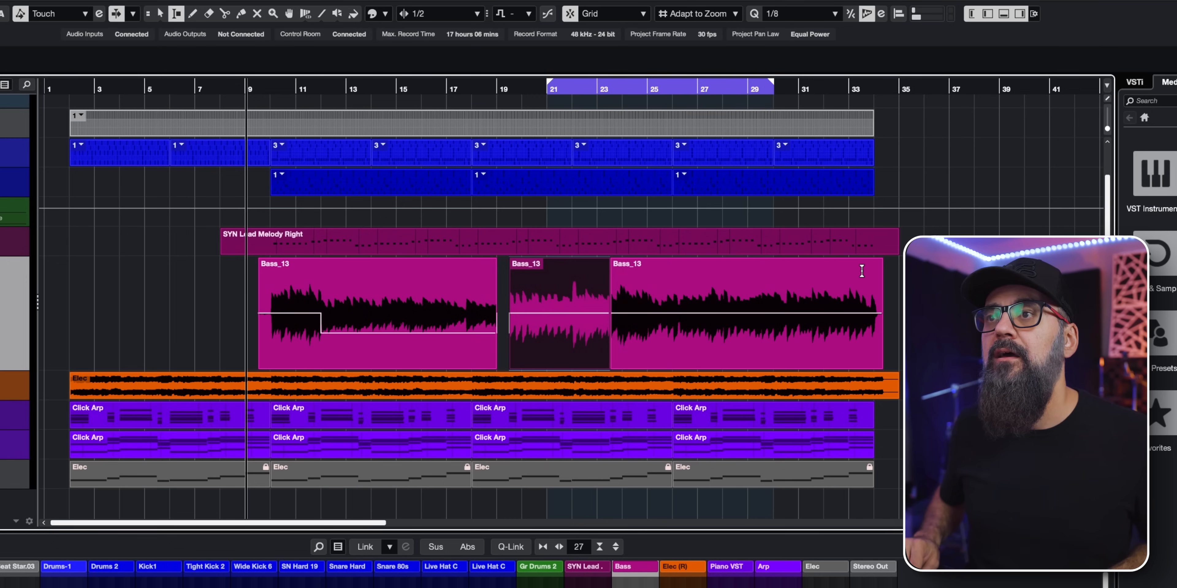
key(super+Left)
key(super+Left)
key(super+Left)
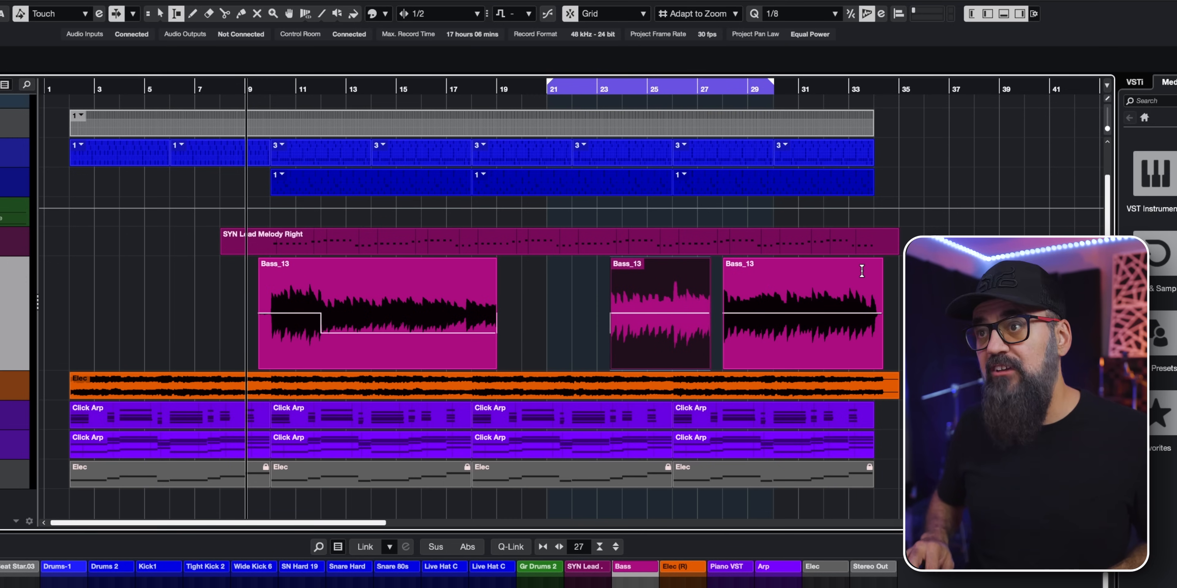
key(super+Right)
key(super+Right)
key(super+Right)
key(super+Right)
key(super+Right)
key(super+Right)
key(super+Left)
key(super+Left)
key(super+Left)
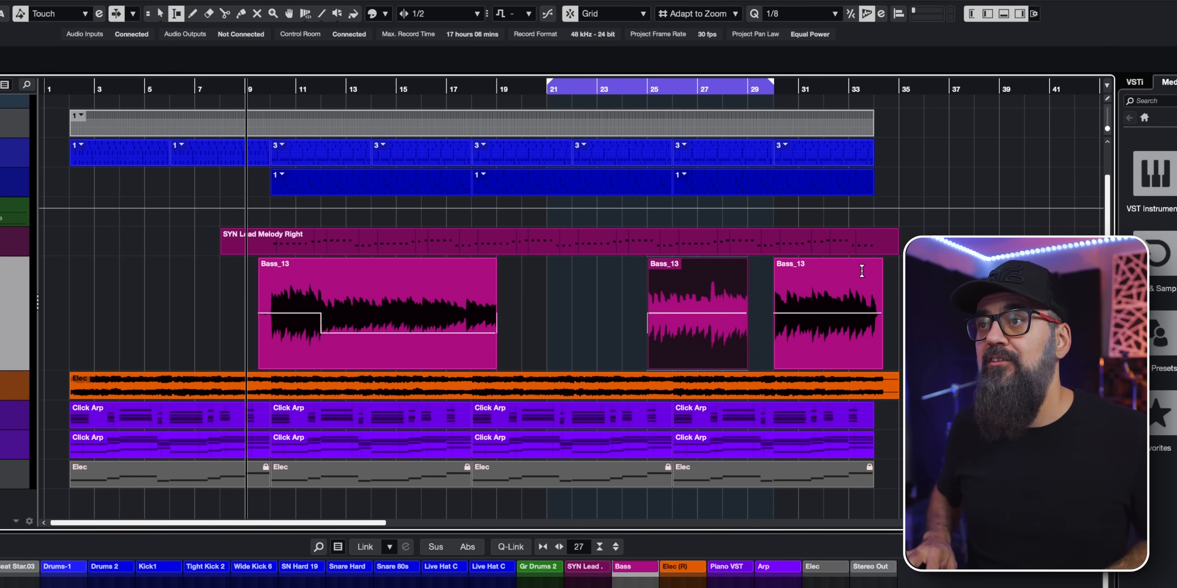
key(super+Right)
key(super+Right)
key(super+Right)
key(super+Right)
key(super+Right)
key(super+Right)
key(super+Right)
key(super+Right)
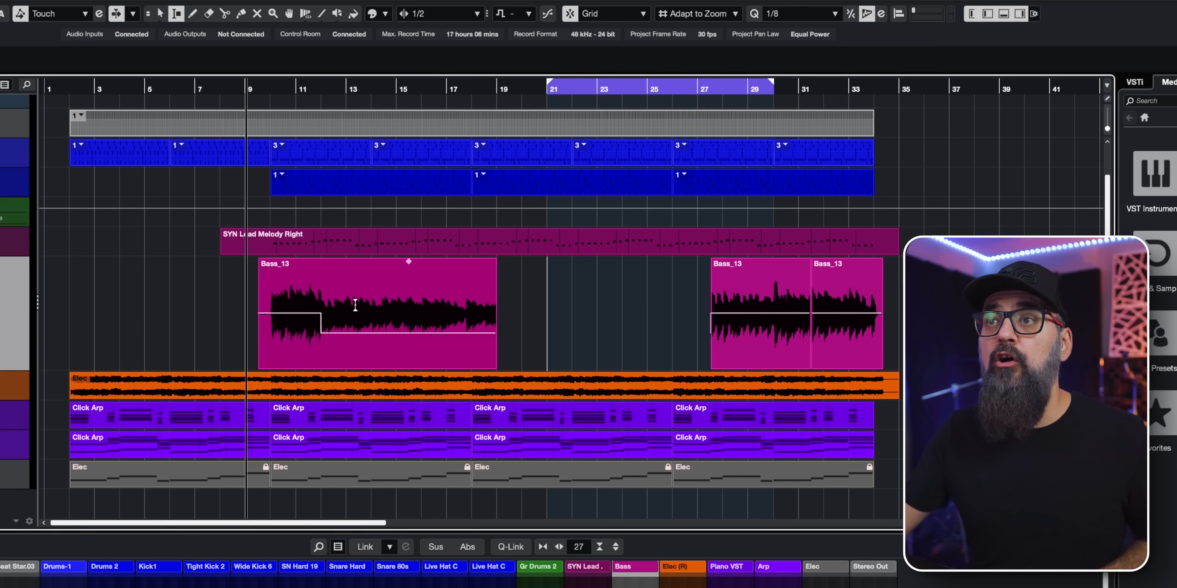
Split the first Bass_13 event at the edges of a bars 14 to 17 range and range-select a short section near its start.
drag(371, 304, 449, 305)
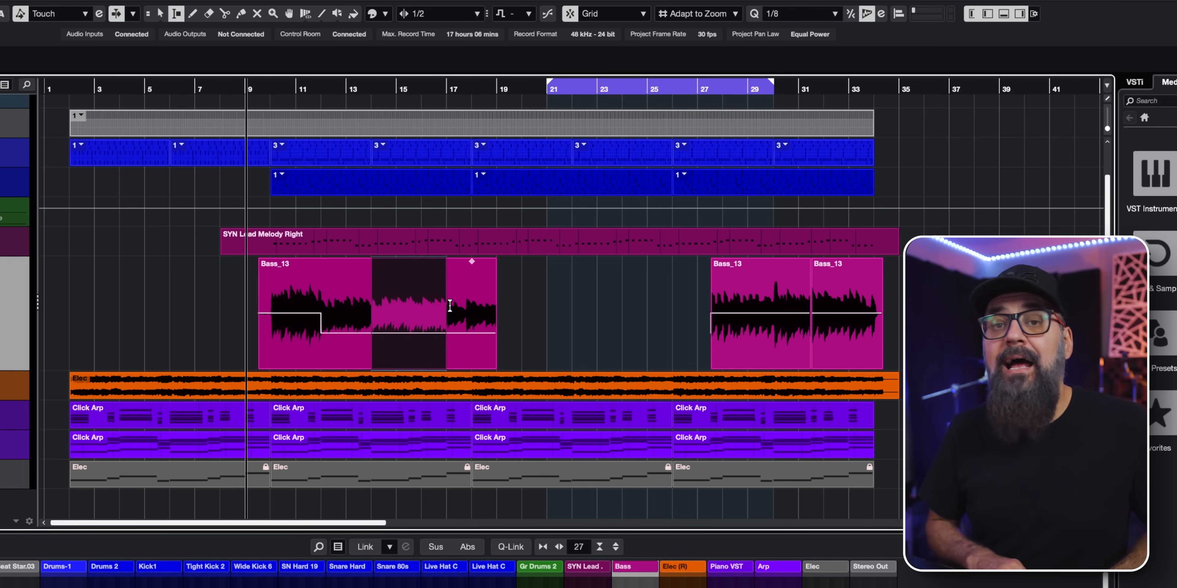
key(alt+x)
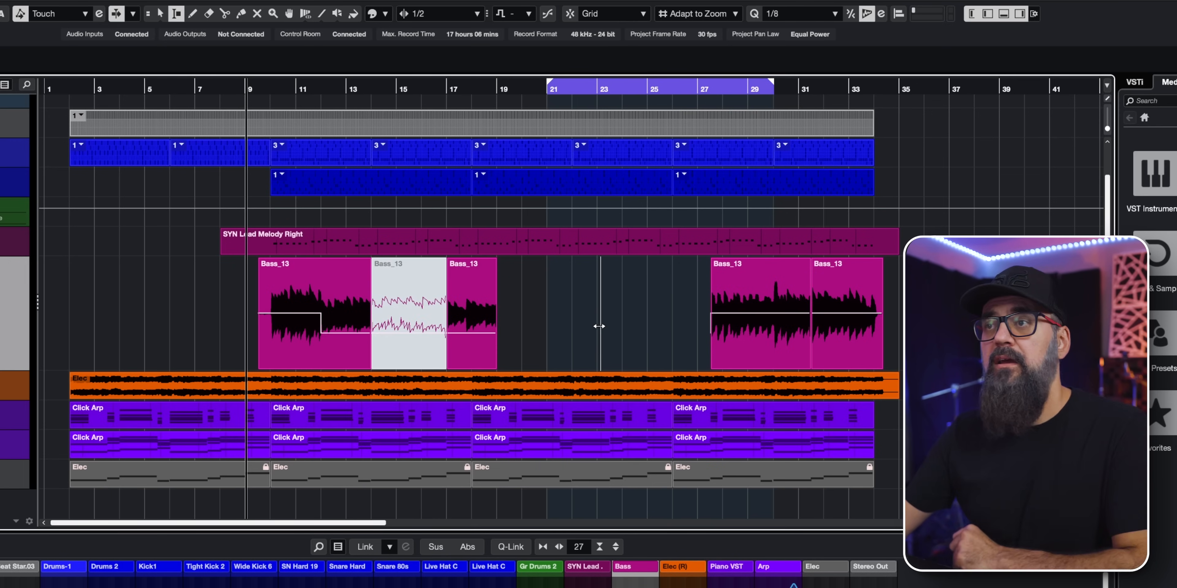
drag(278, 288, 341, 292)
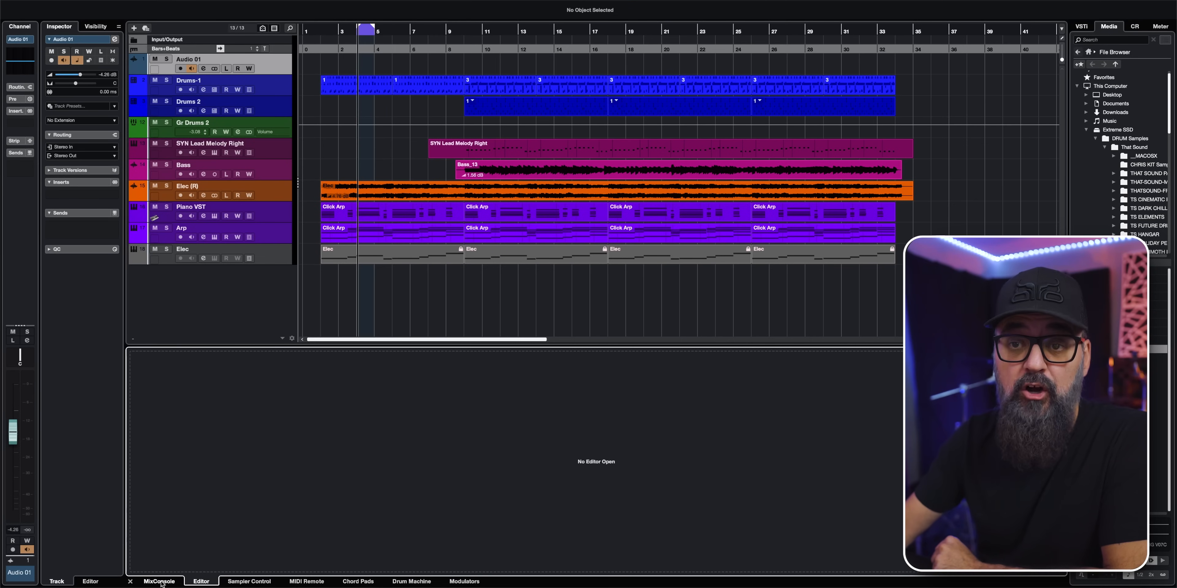
Show the MixConsole in the lower zone, enlarge it upward, and collapse the Inserts rack to reveal the Sends slots.
click(159, 581)
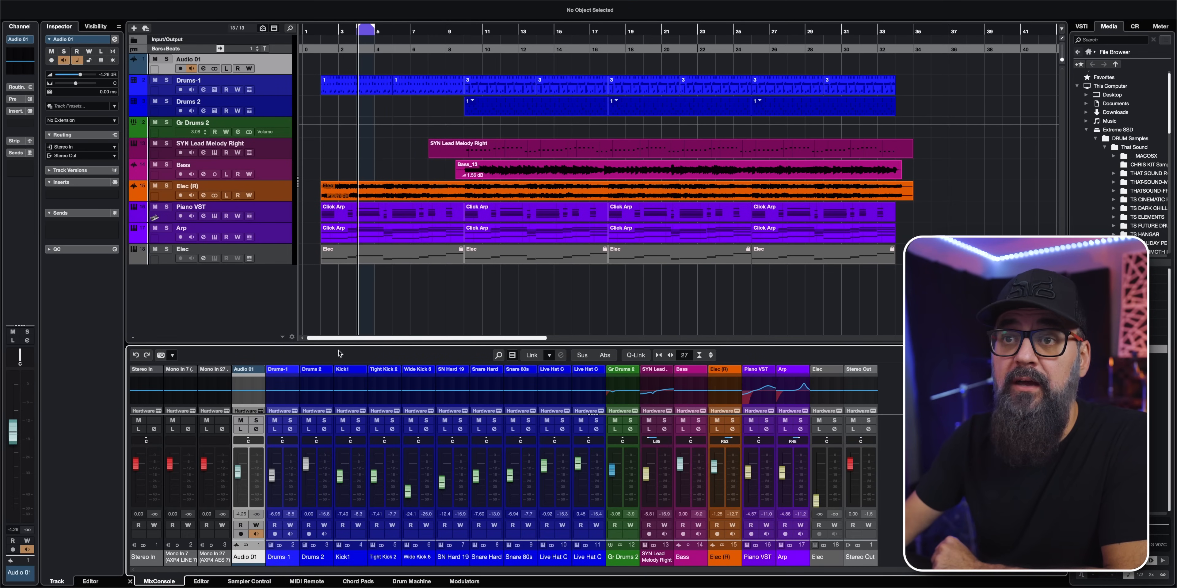
drag(339, 345, 337, 228)
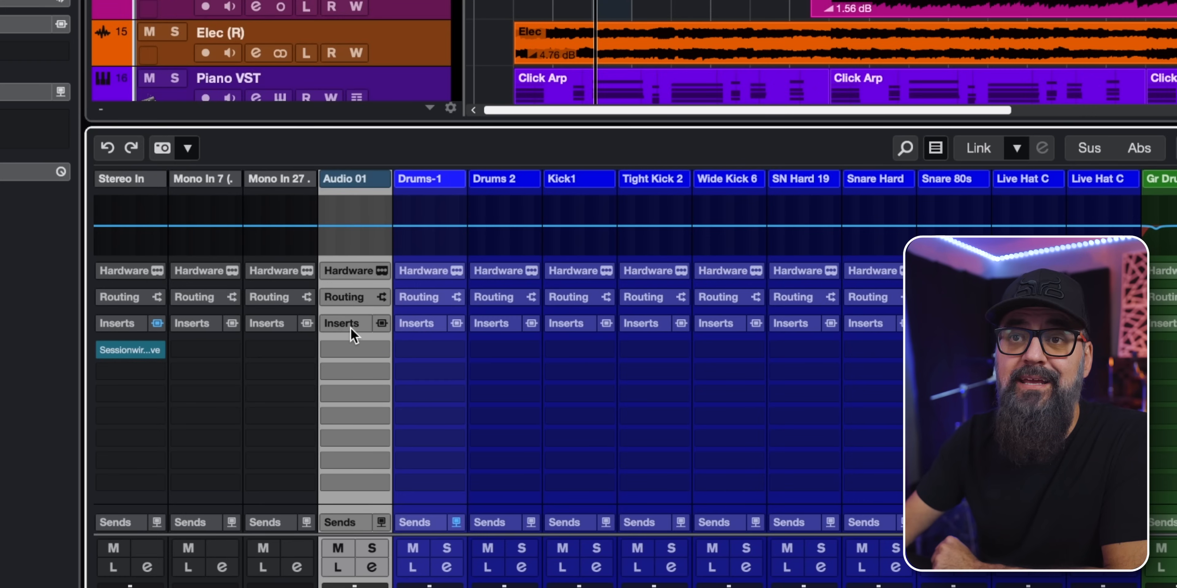
click(350, 326)
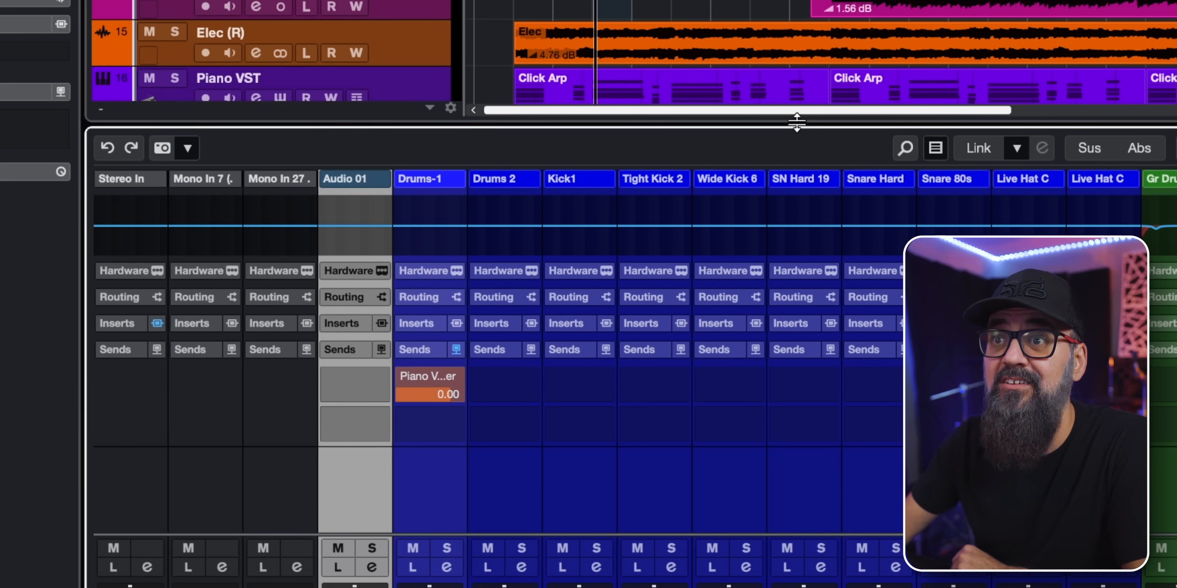
Reduce the height of the lower-zone MixConsole slightly and expand the Inserts rack for all channels.
drag(797, 124, 793, 197)
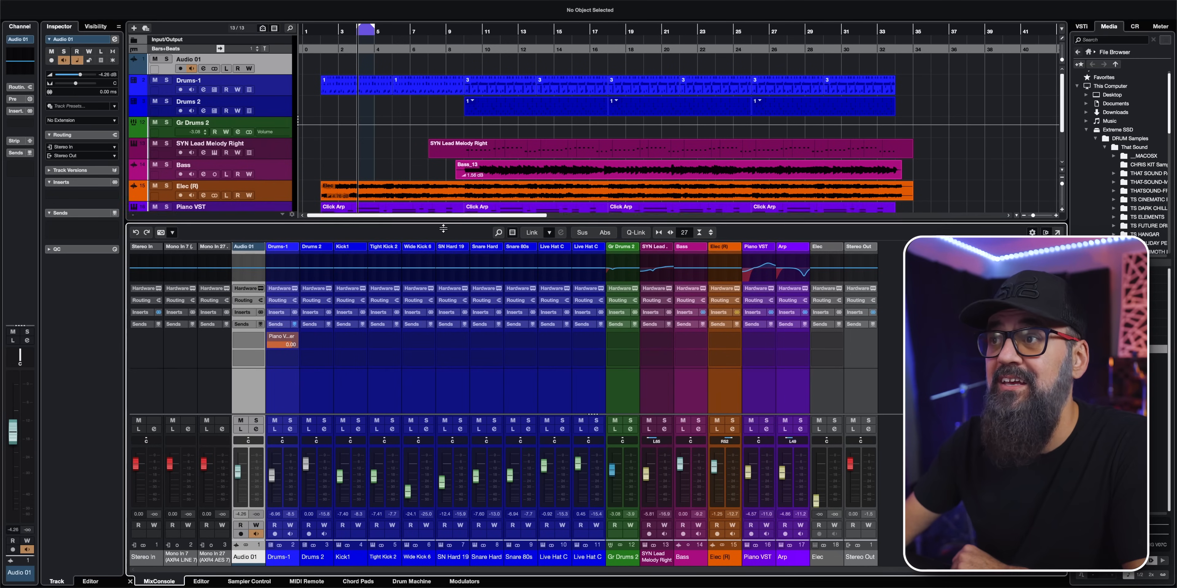
drag(441, 213, 441, 233)
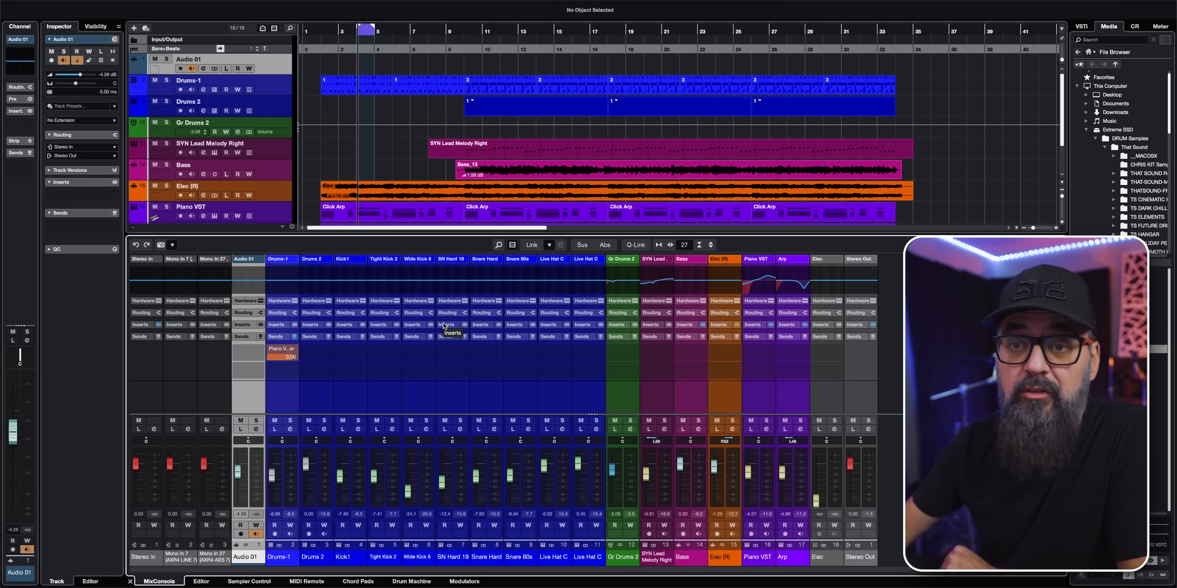
click(245, 324)
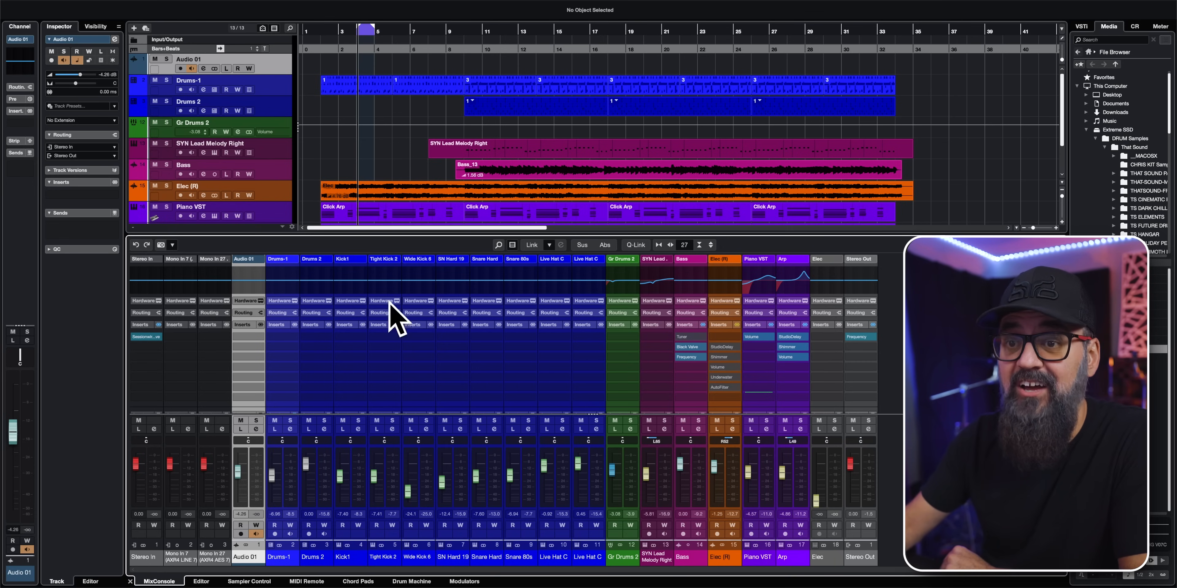
Switch the lower zone between Chord Pads, MixConsole, Editor, Sampler Control and MIDI Remote to compare each view's height.
click(358, 582)
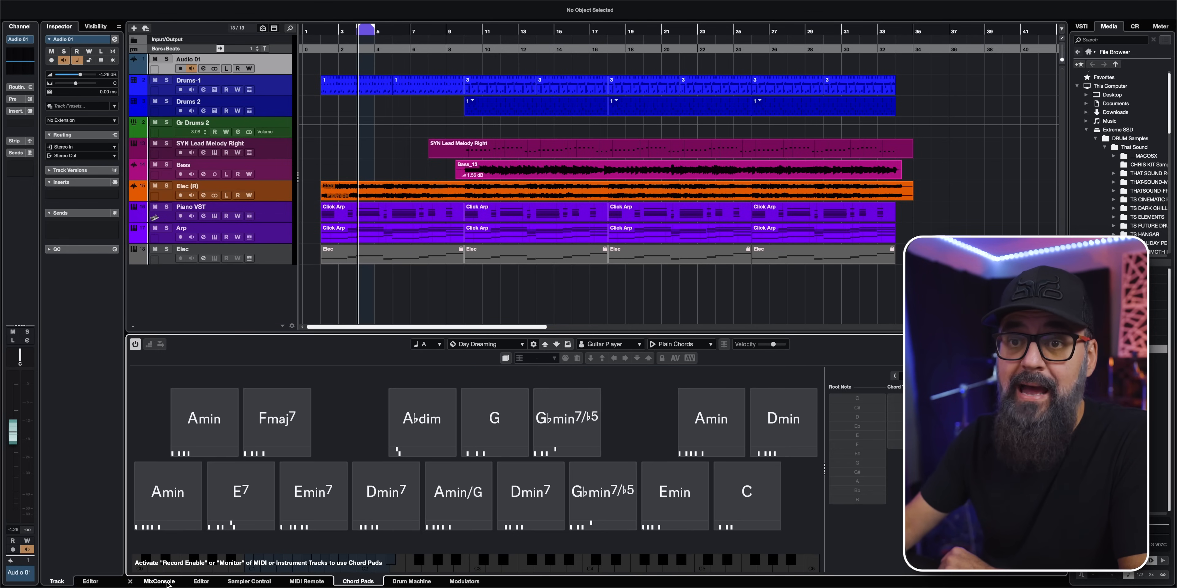
click(160, 582)
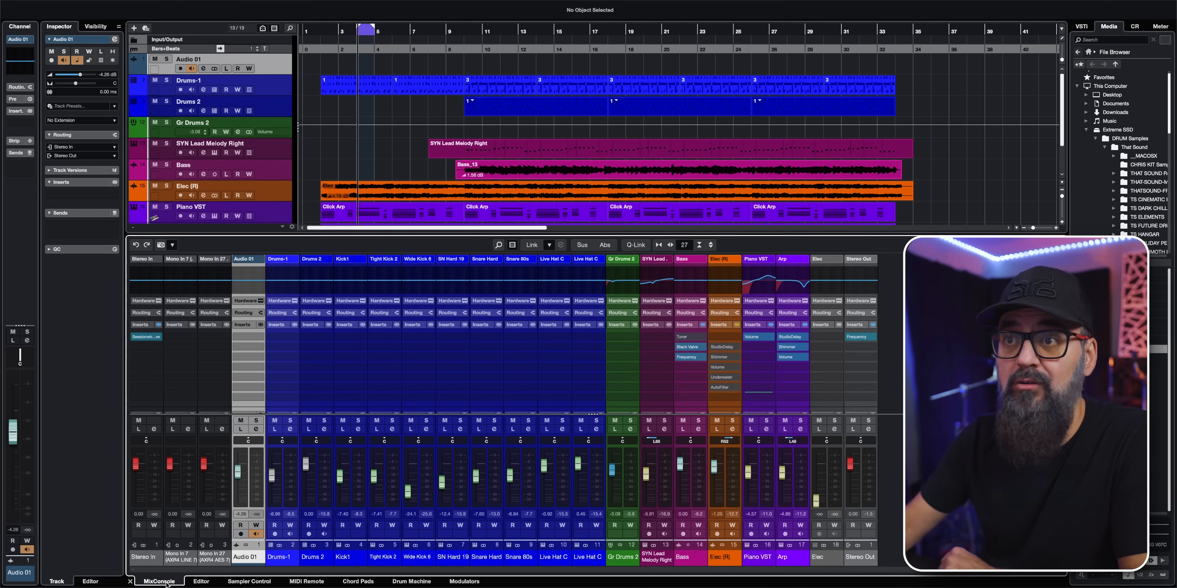
click(199, 582)
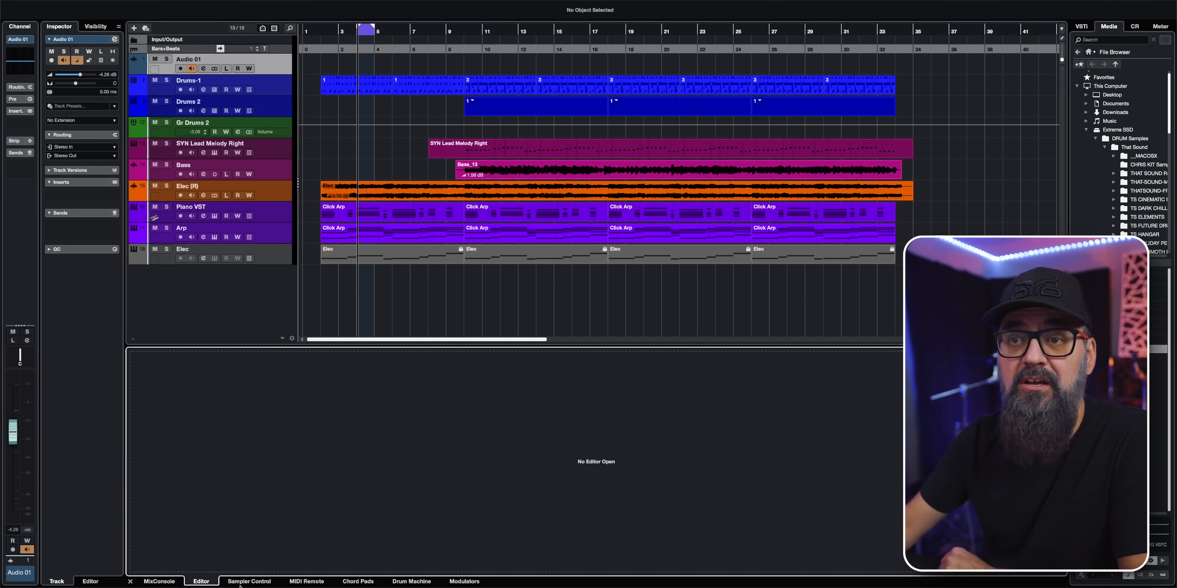
click(241, 583)
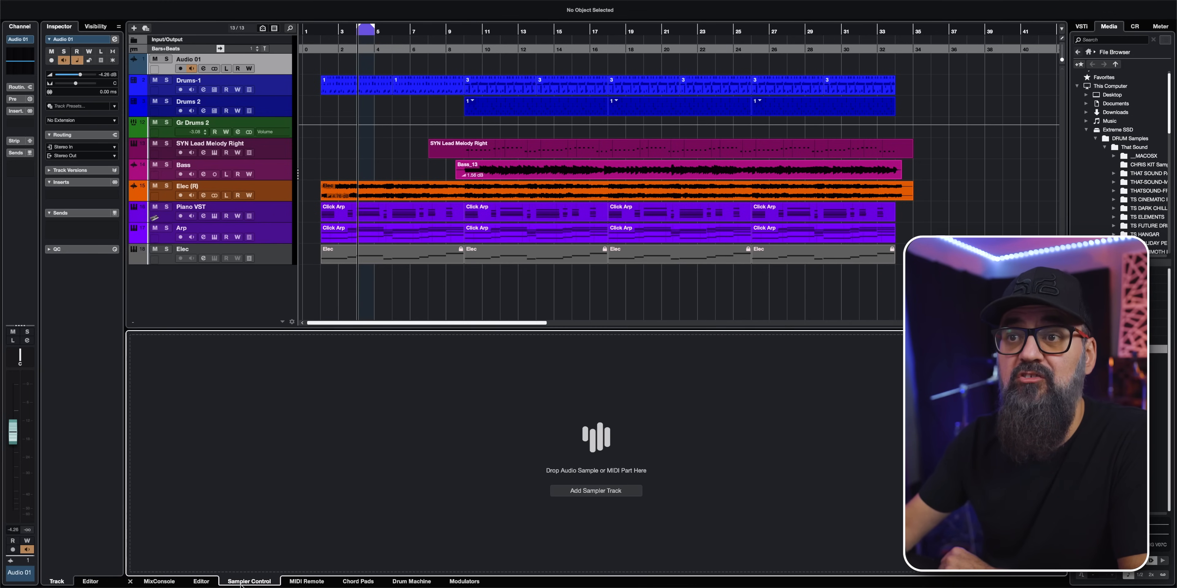
click(305, 582)
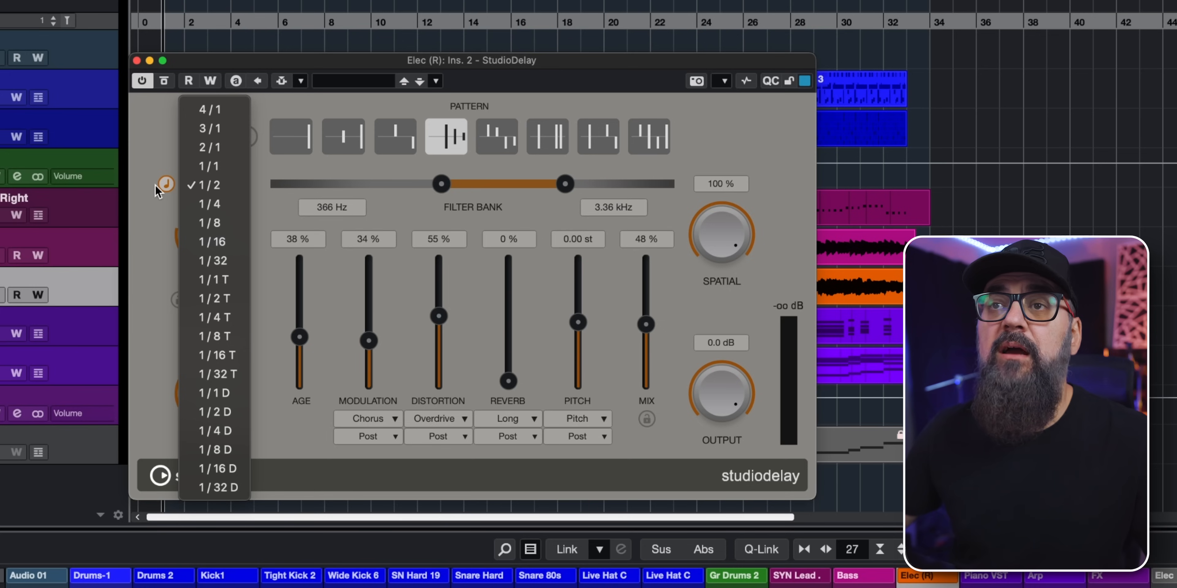
Turn StudioDelay's tempo sync off and back on, and view the delay note values while keeping 1/2.
click(153, 197)
click(167, 184)
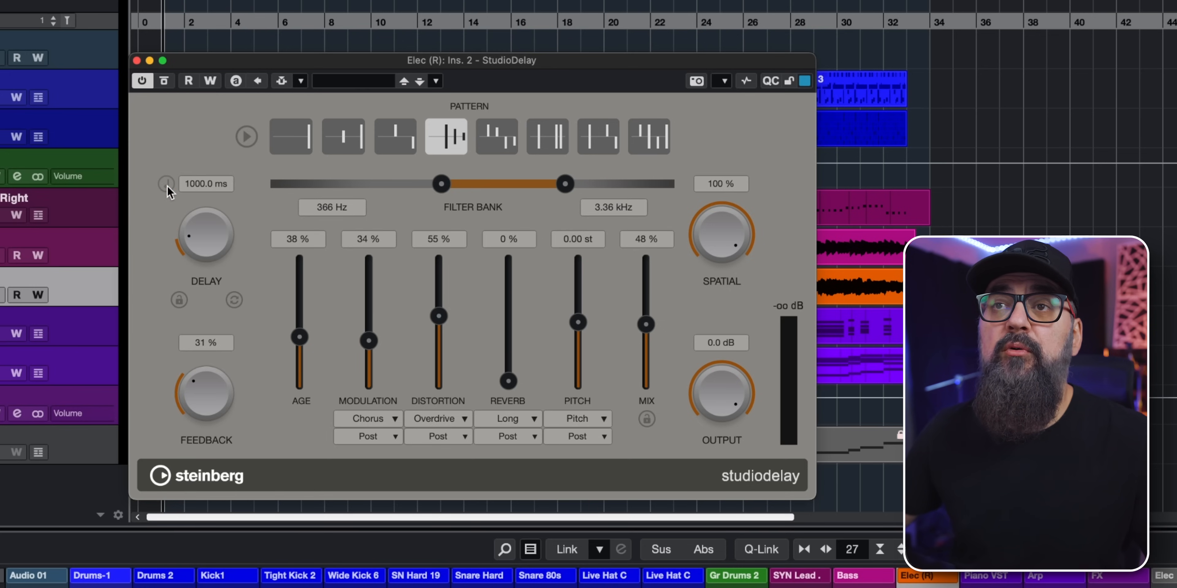
click(166, 183)
click(205, 185)
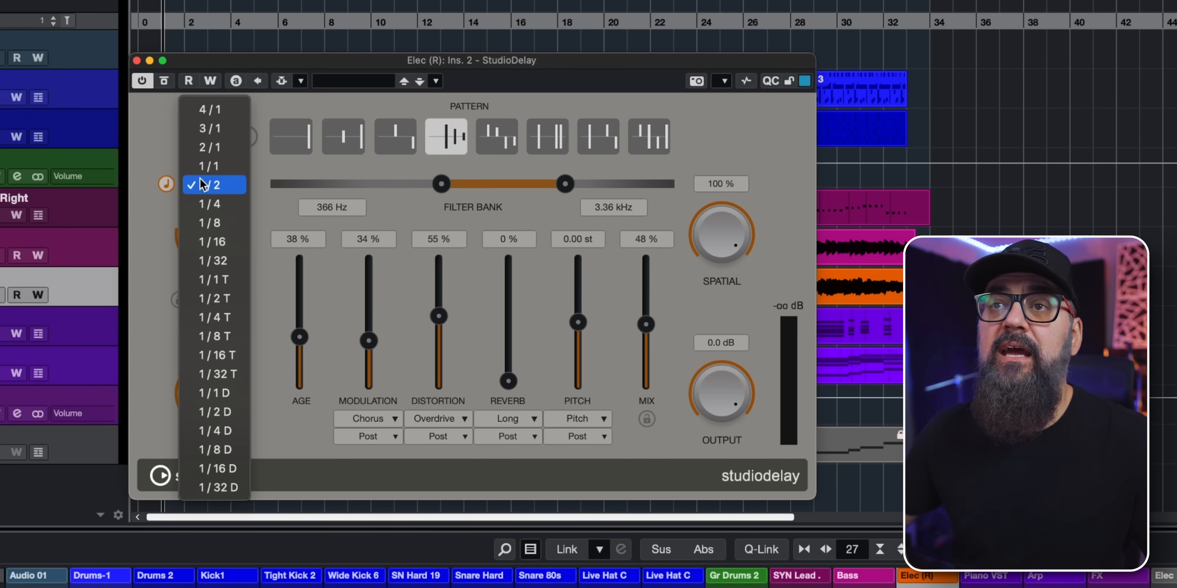
click(168, 208)
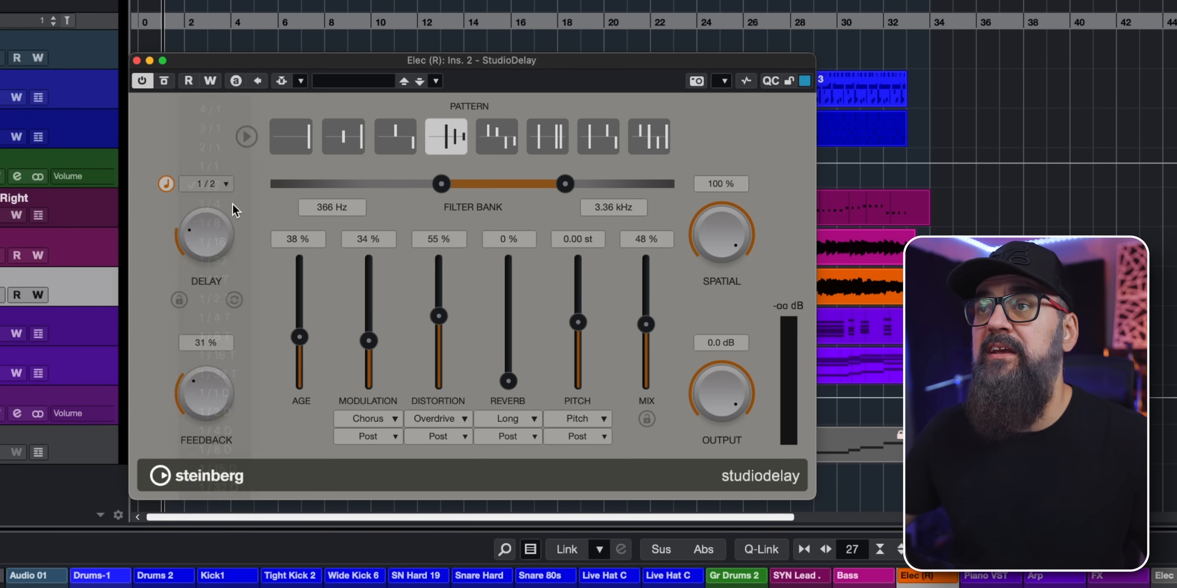
Lower StudioDelay's Spatial amount to 0 % and restore it to 100 %.
drag(744, 236, 741, 507)
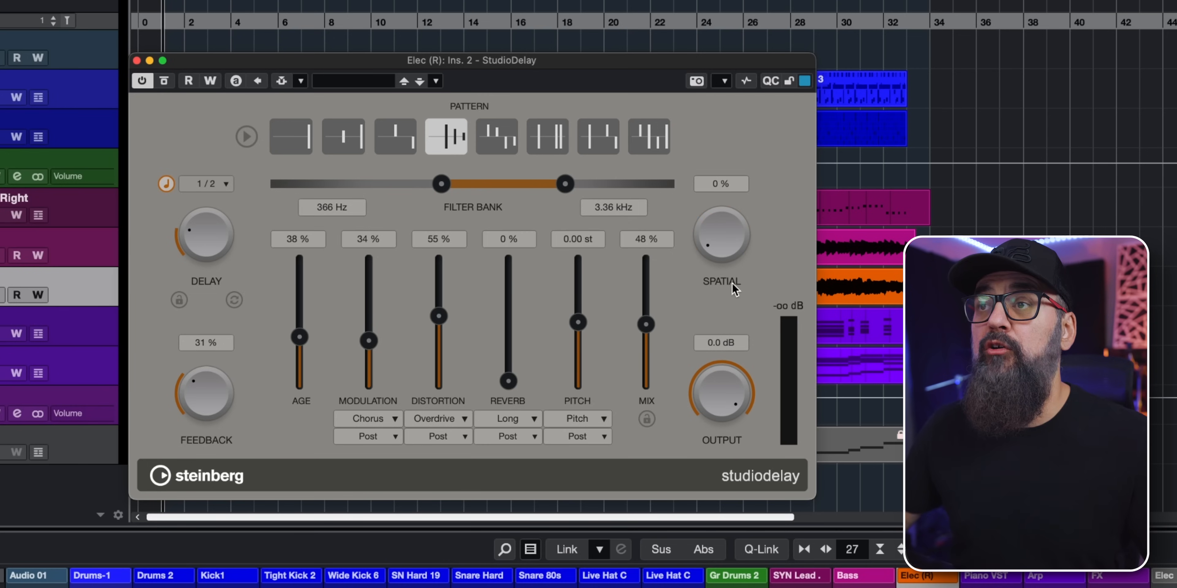
drag(732, 245, 704, 144)
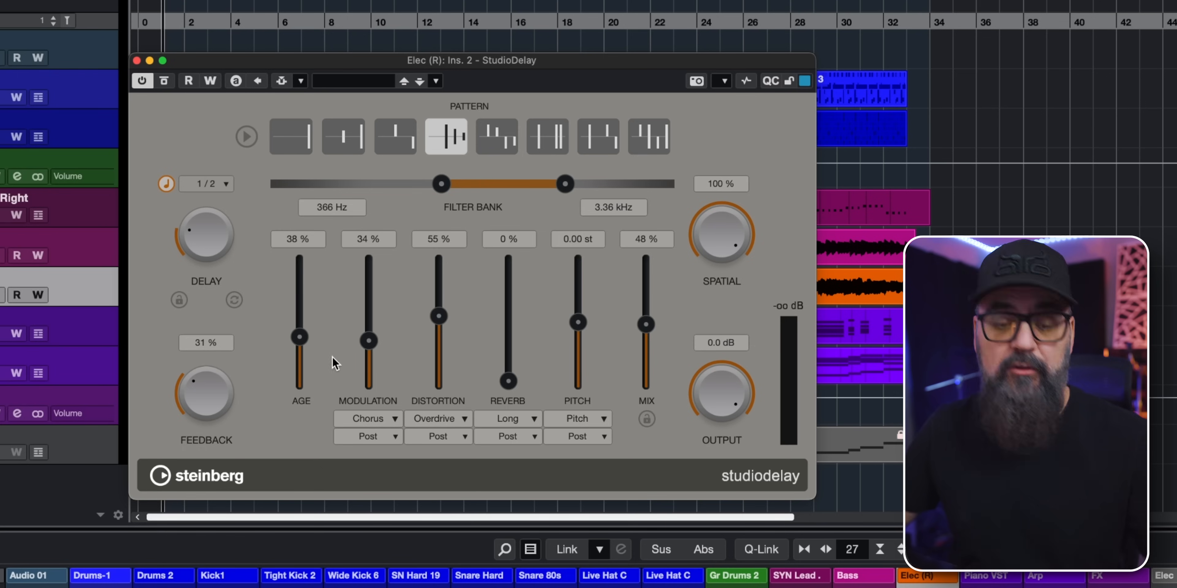
Play back the project and set StudioDelay's Age to 36 %, Modulation to 42 % and Distortion to 100 %.
key(space)
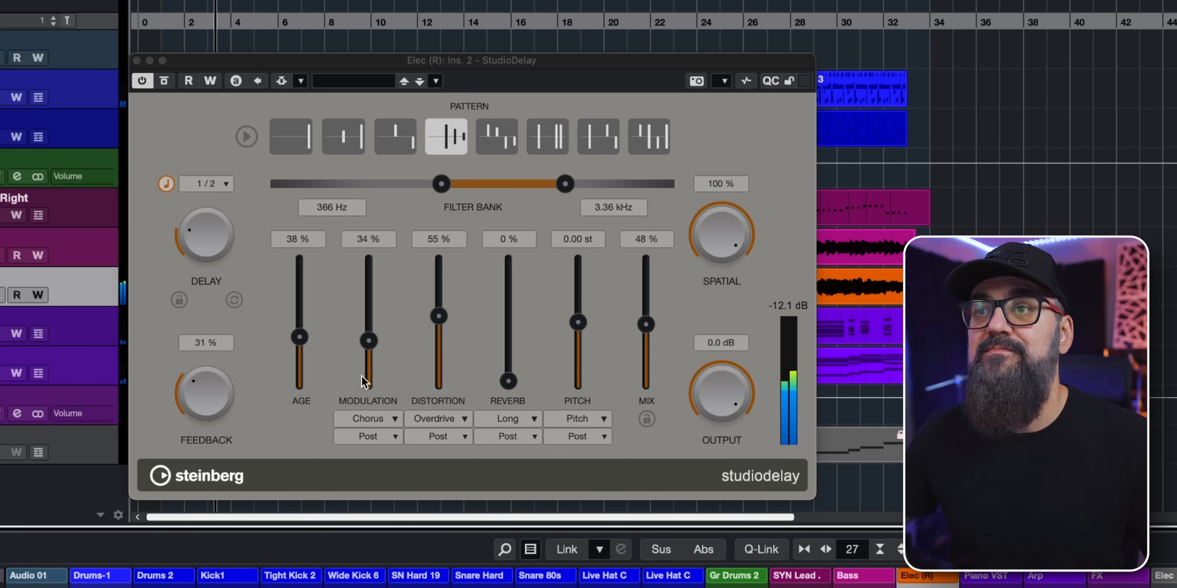
mouse_move(368, 342)
mouse_down()
mouse_move(369, 270)
mouse_move(368, 334)
mouse_up()
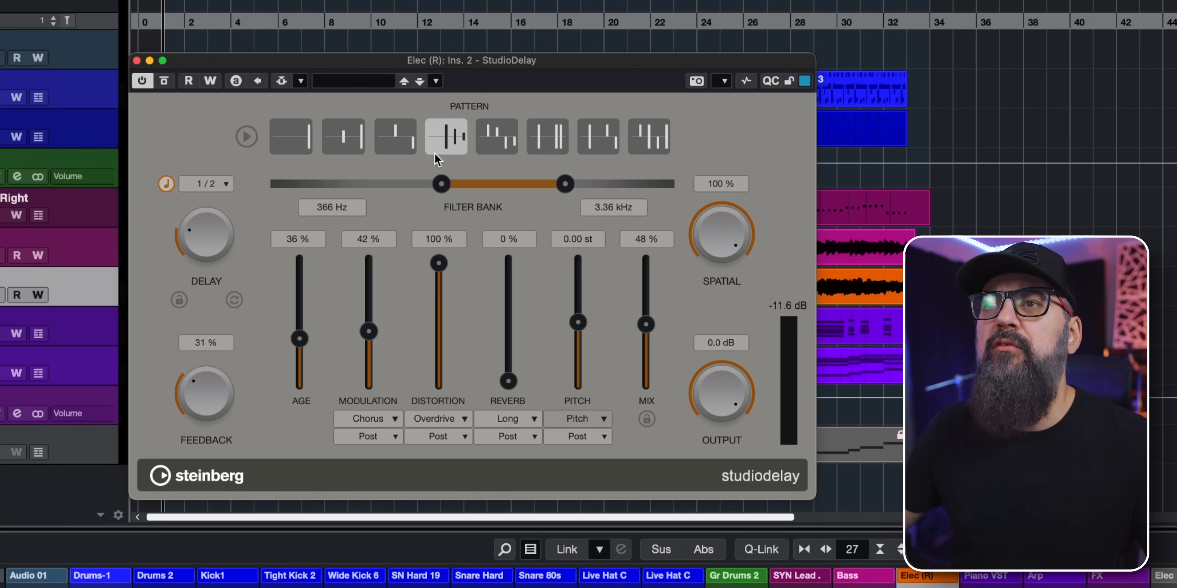
Audition StudioDelay's fifth and eighth echo patterns during playback and select the seventh pattern.
click(494, 151)
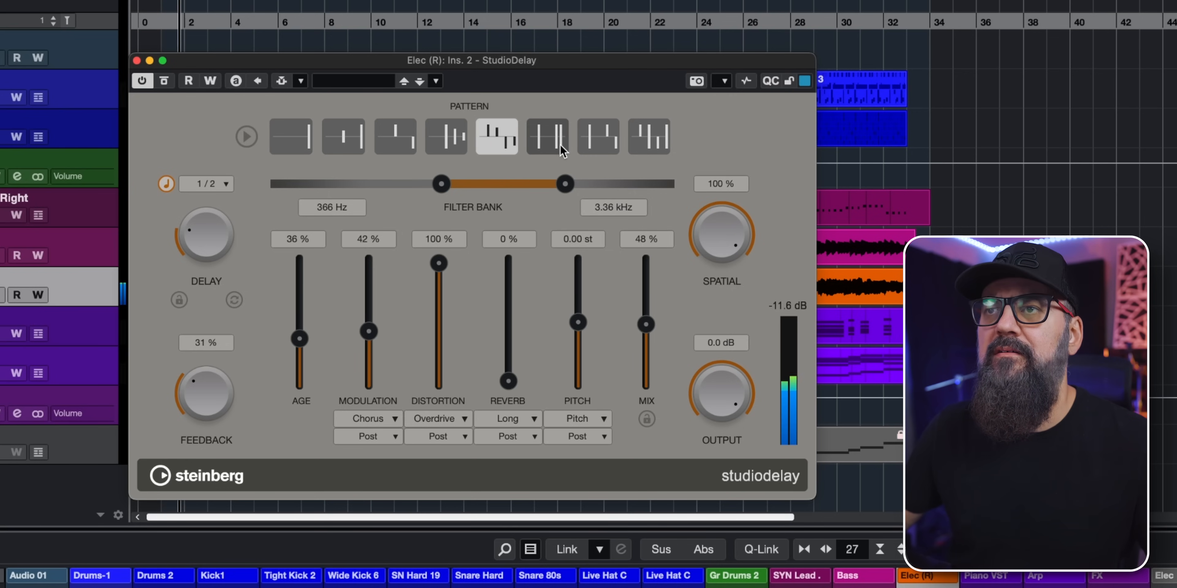
click(643, 141)
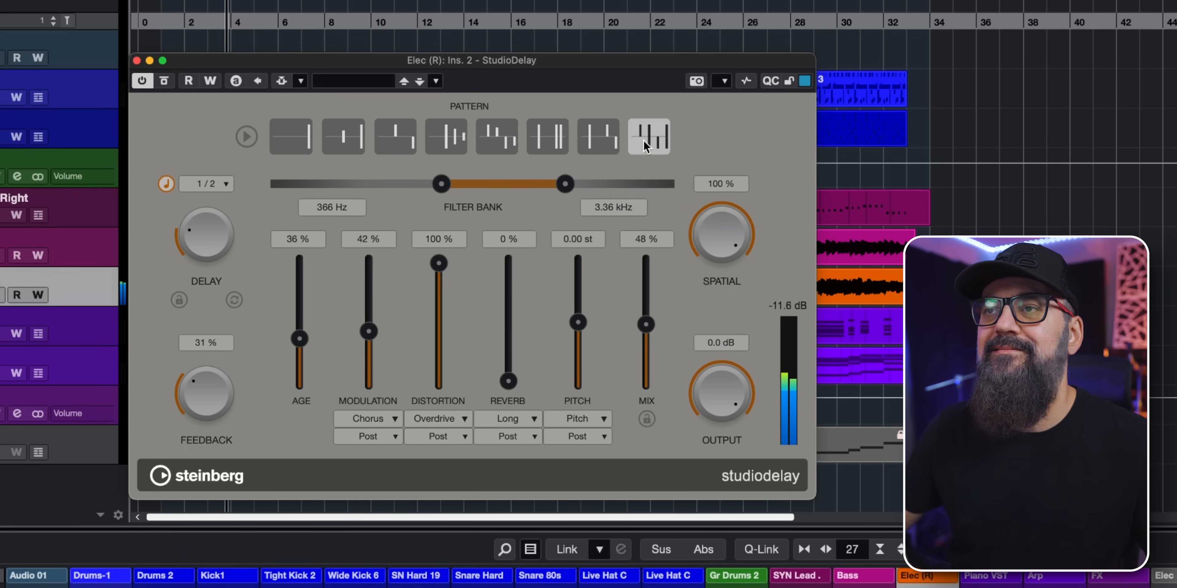
click(605, 139)
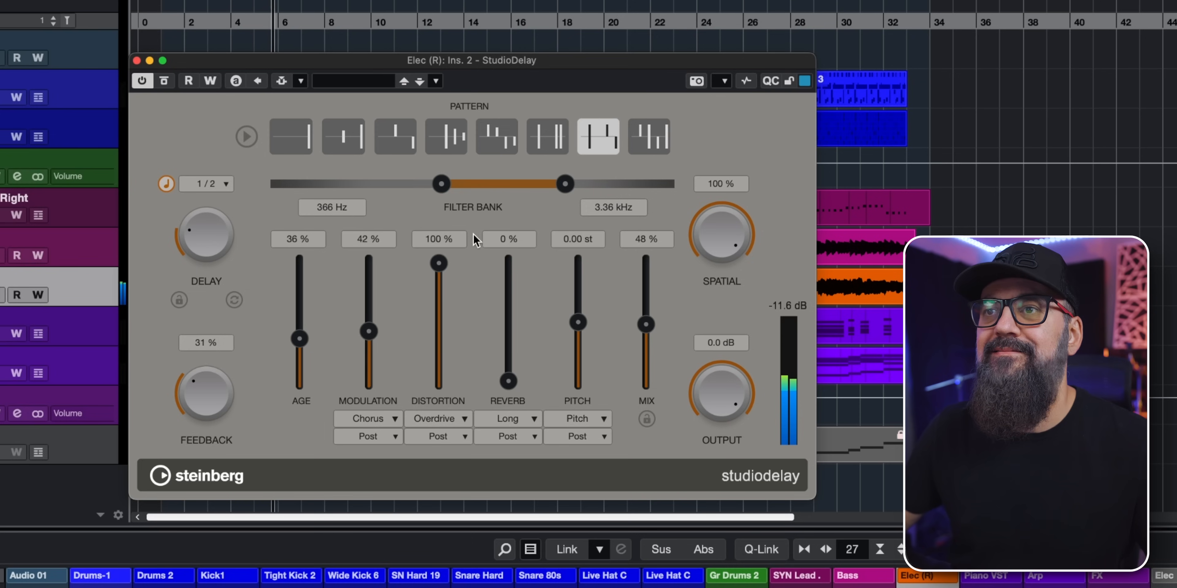
Lower StudioDelay's Distortion and select the second echo pattern.
drag(438, 262, 440, 301)
click(345, 139)
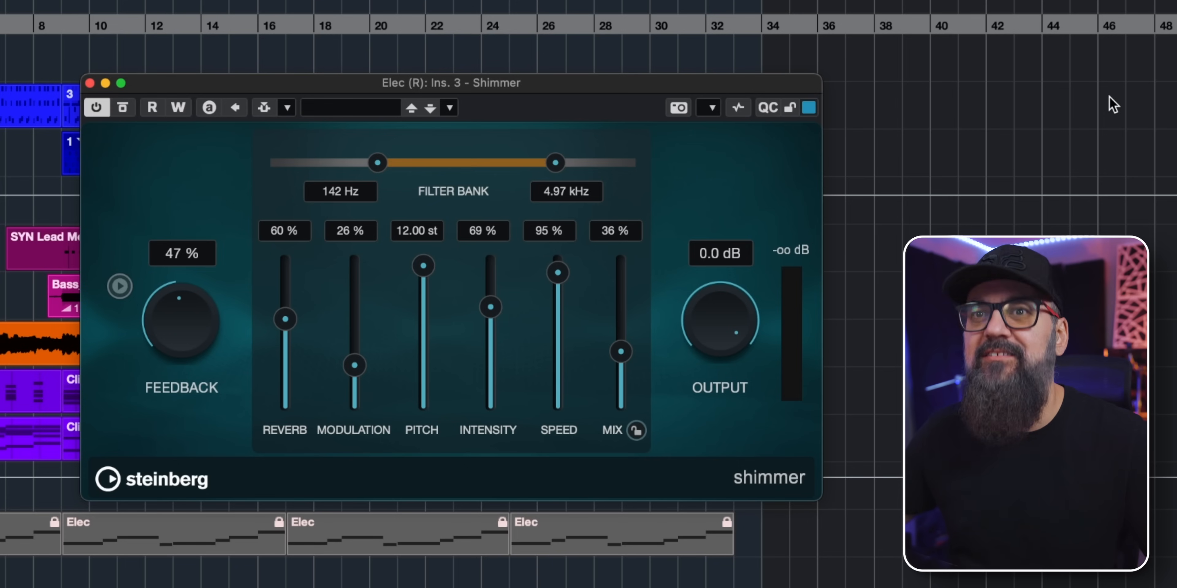
Adjust Shimmer during playback: set Mix to 54 %, audition Pitch at 0 st and 12 st, and raise Modulation.
key(space)
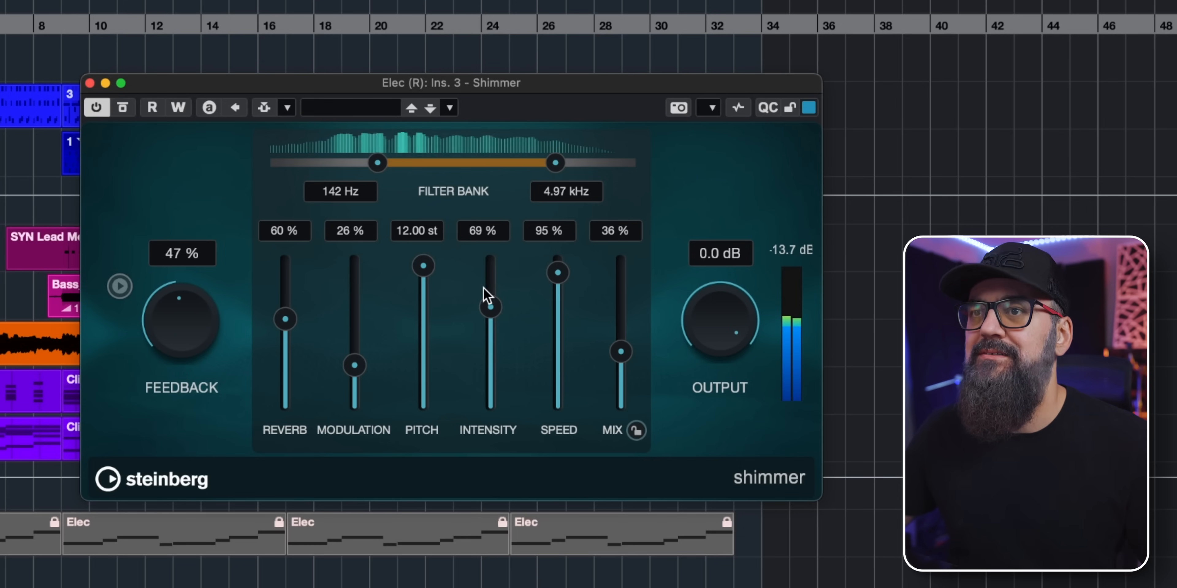
drag(619, 360, 621, 339)
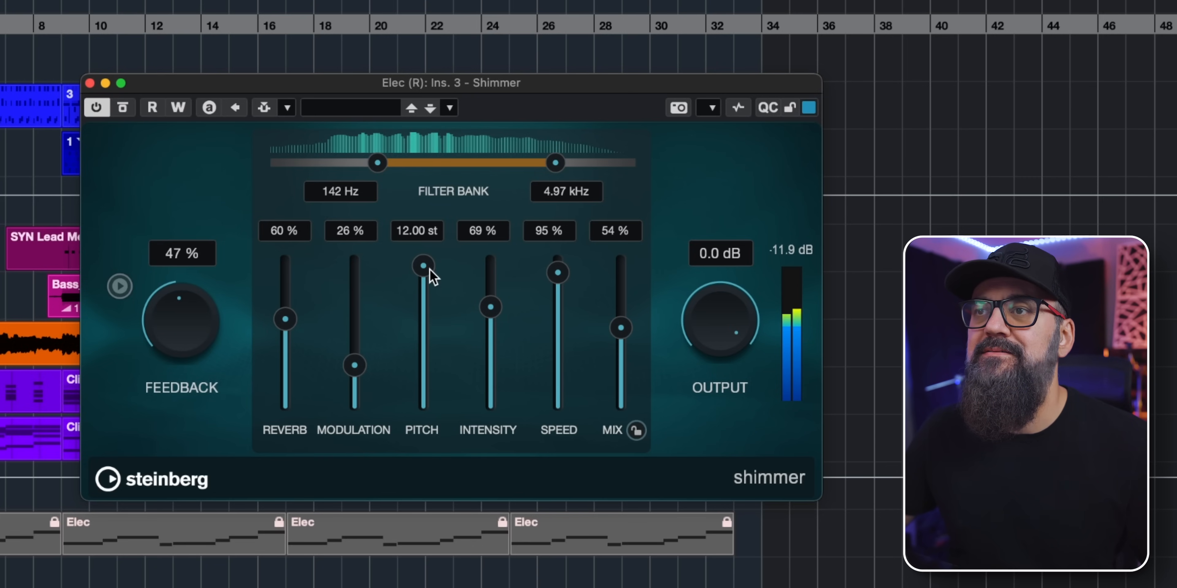
drag(429, 323, 429, 345)
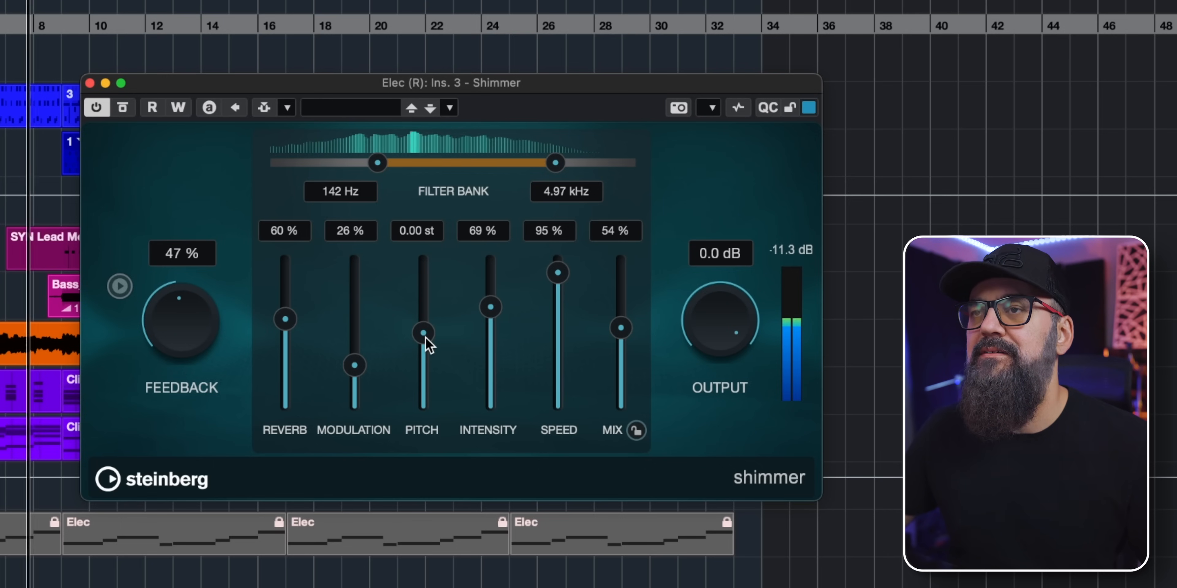
drag(425, 338, 425, 253)
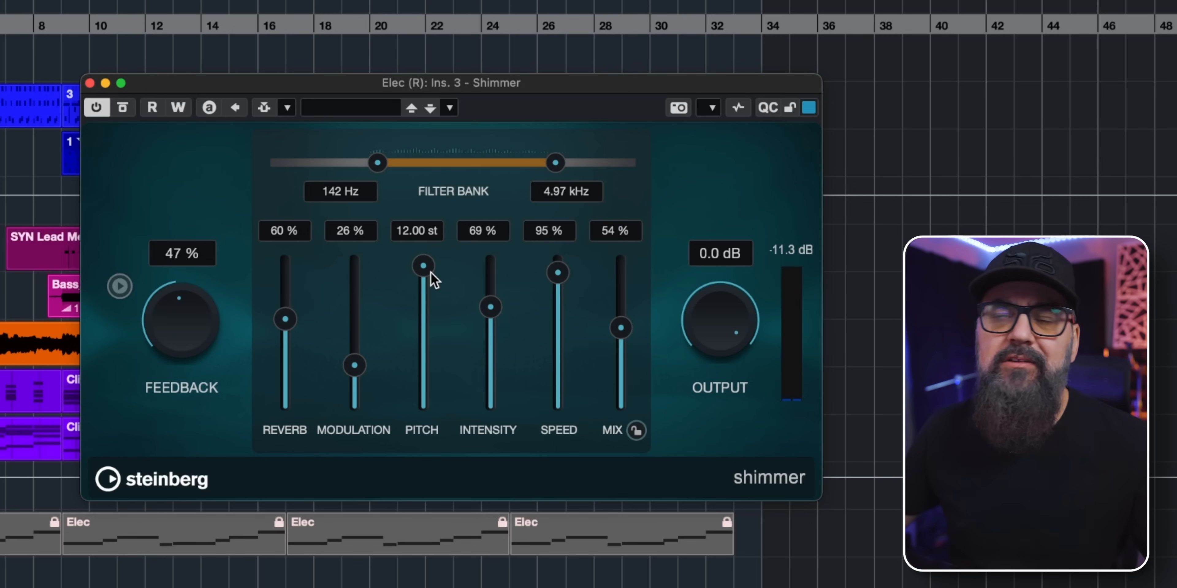
drag(355, 365, 367, 329)
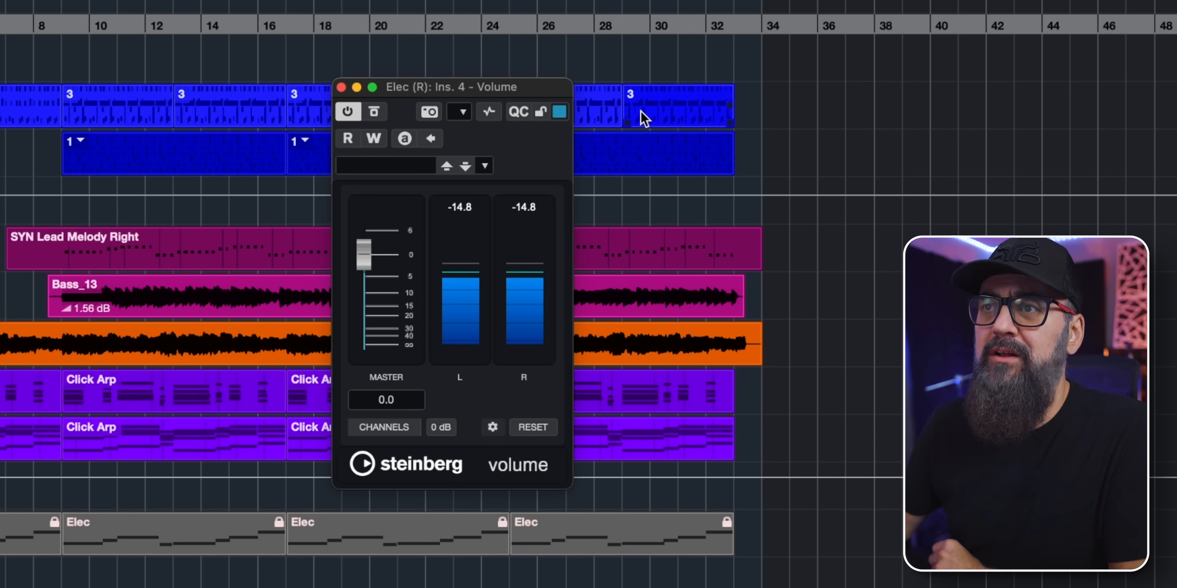
Lower the Volume plug-in's master level to -7.6 during playback and close the plug-in.
scroll(367, 254, down, 2)
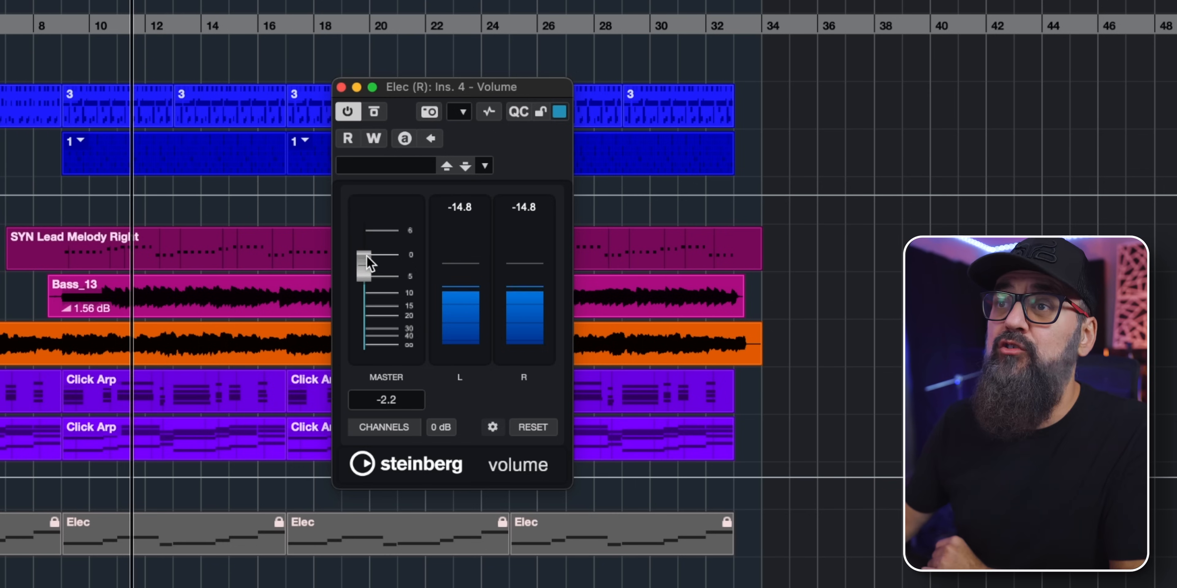
mouse_move(368, 262)
mouse_down()
mouse_move(363, 323)
mouse_move(361, 278)
mouse_up()
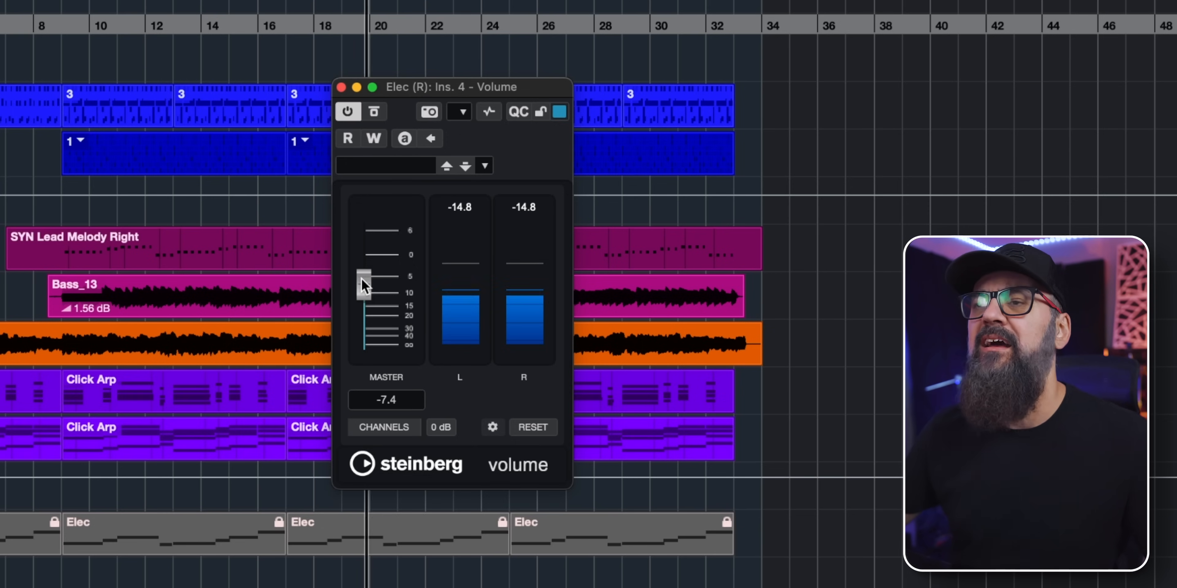
mouse_move(361, 279)
mouse_down()
mouse_move(362, 295)
mouse_move(362, 280)
mouse_up()
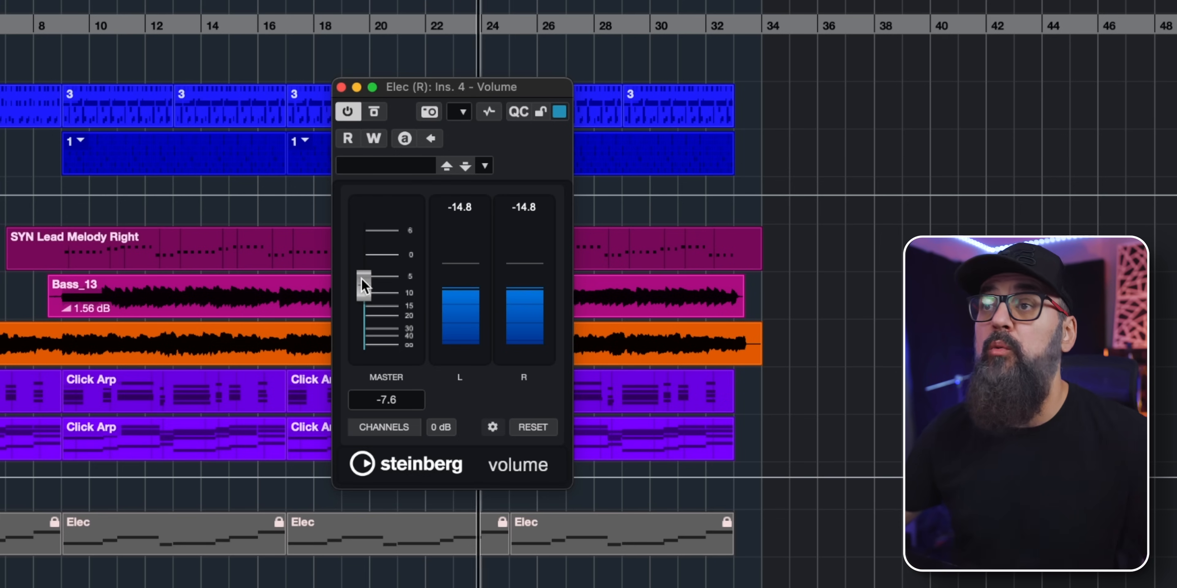
click(294, 291)
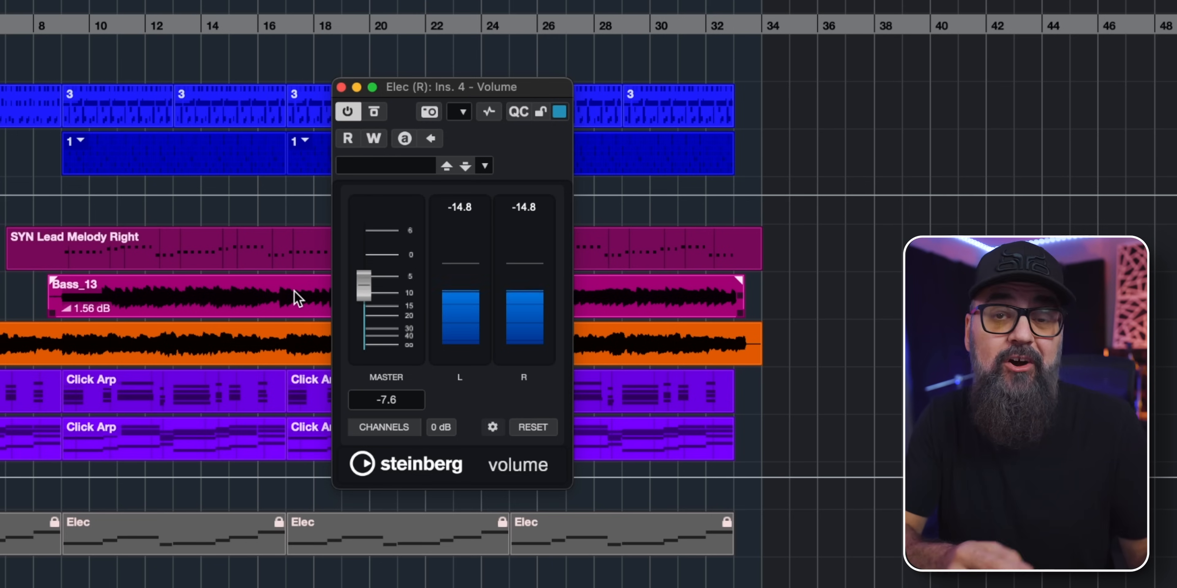
click(340, 87)
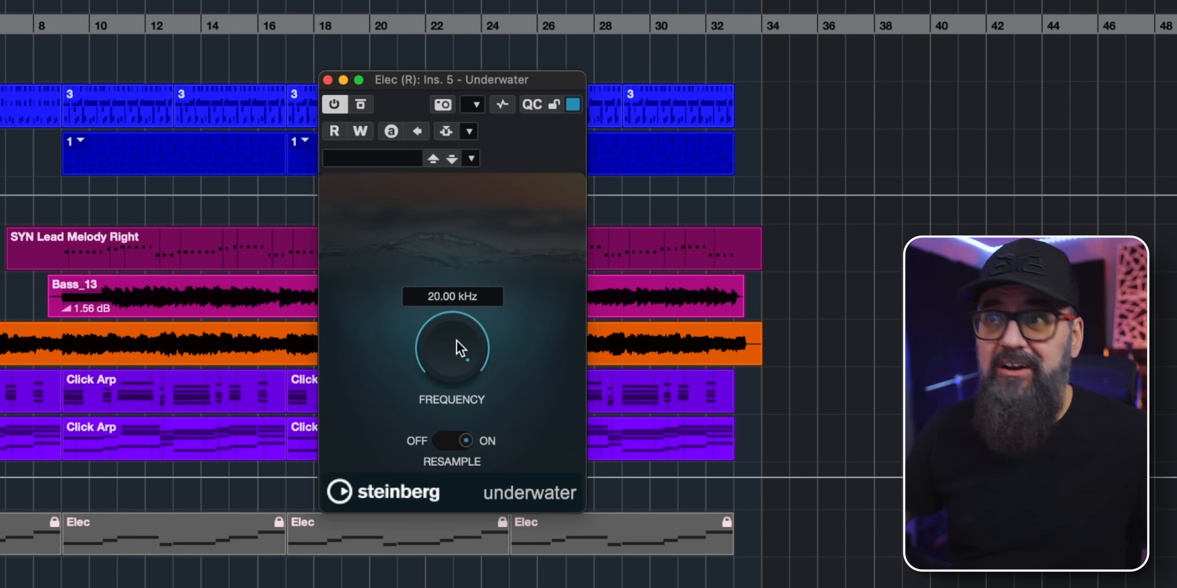
Sweep Underwater's Frequency down to 148 Hz in several passes and bring it back up.
scroll(457, 341, down, 15)
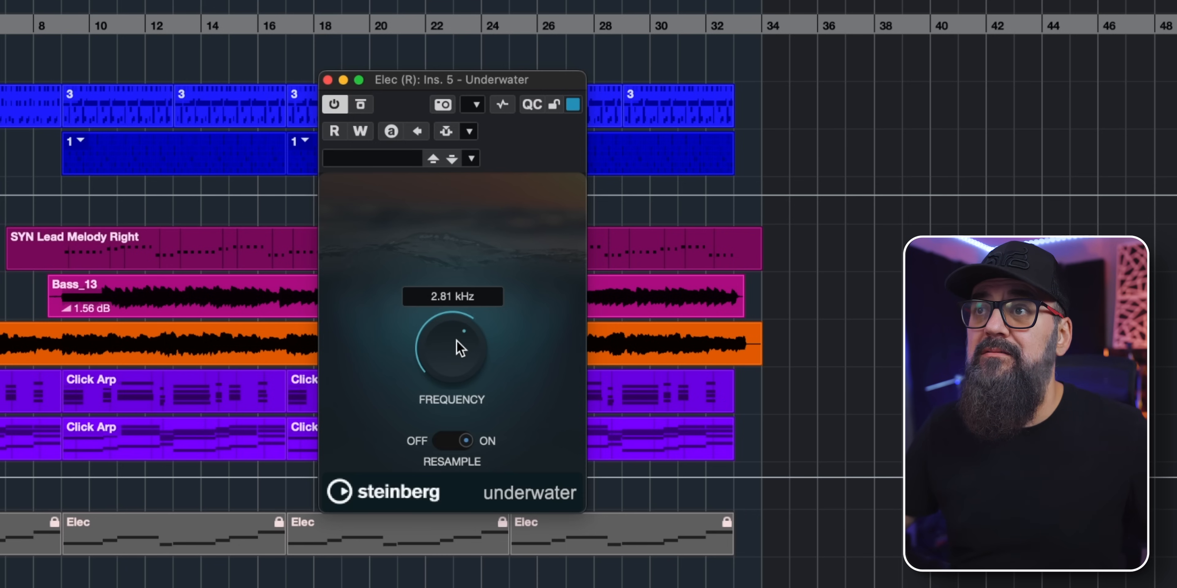
scroll(457, 341, up, 8)
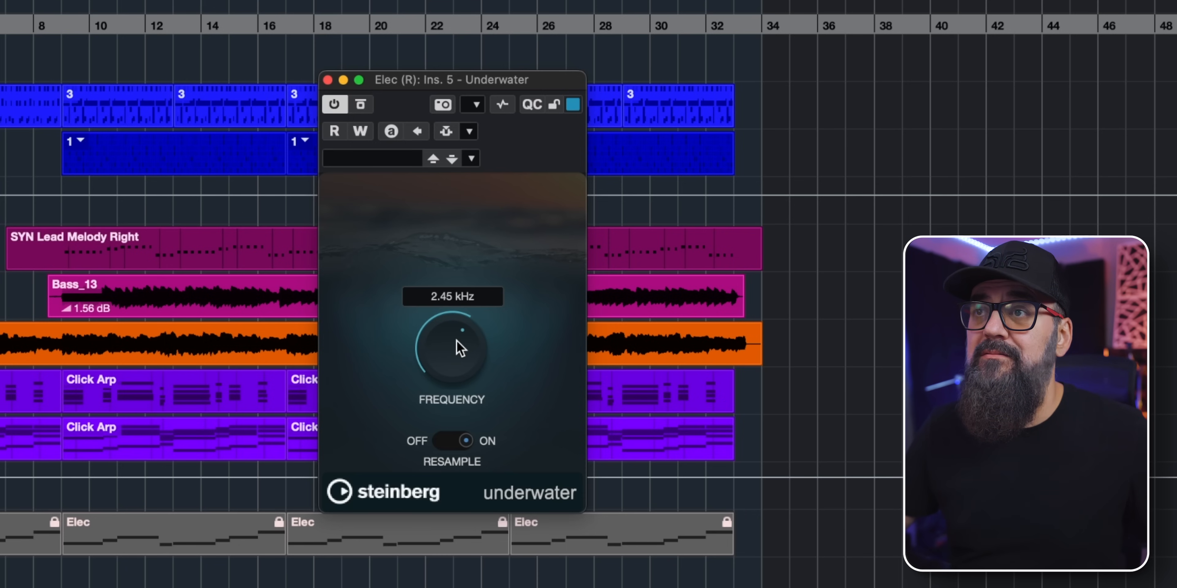
scroll(457, 341, up, 2)
scroll(457, 341, down, 14)
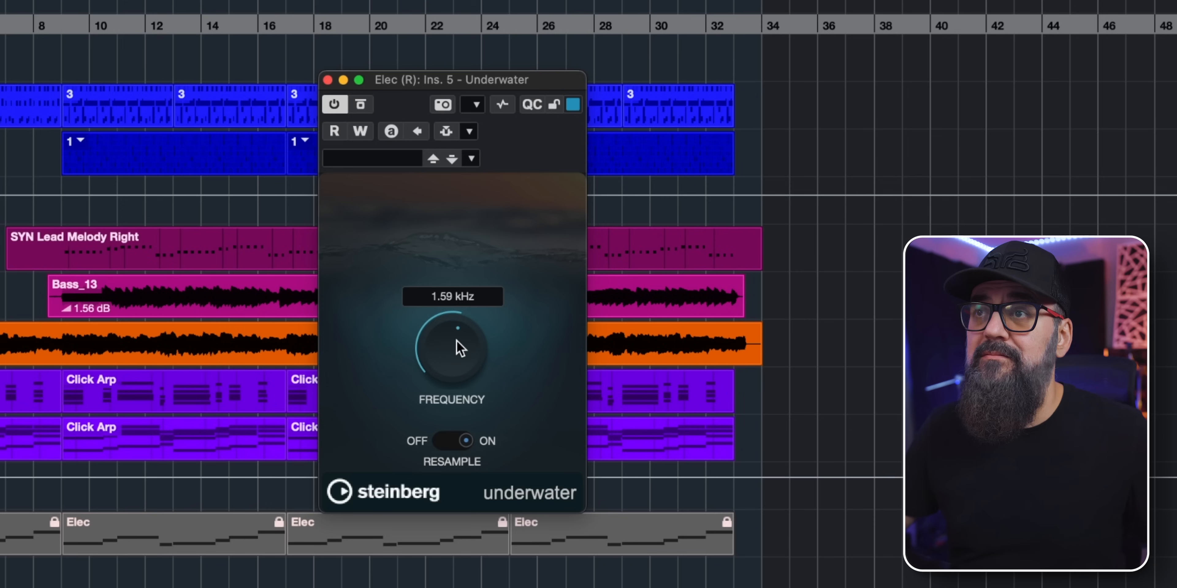
scroll(457, 341, down, 3)
scroll(457, 341, up, 8)
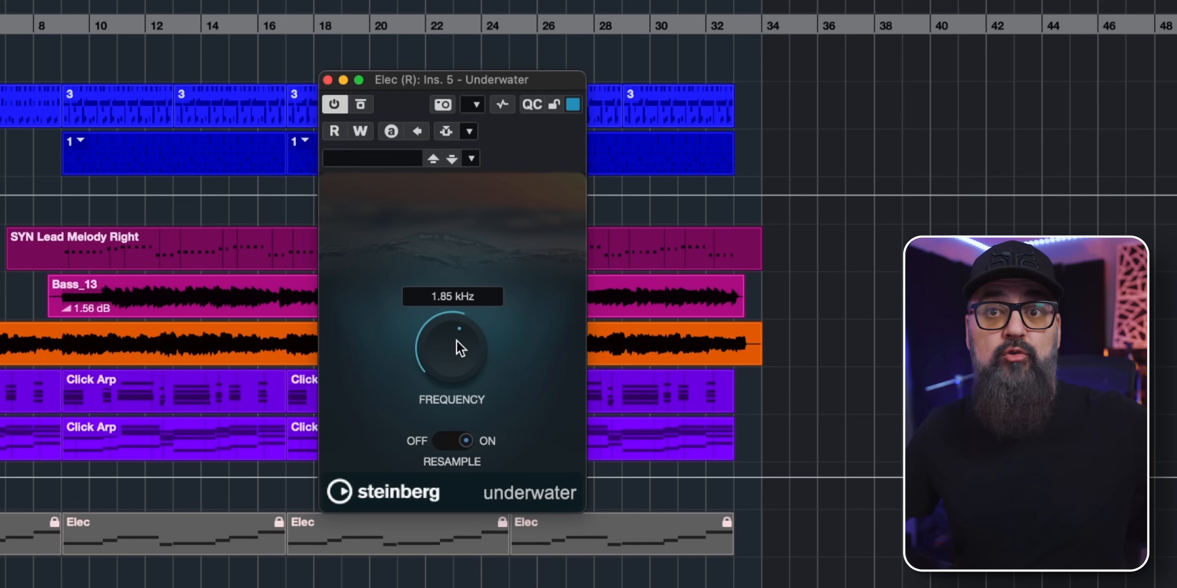
scroll(457, 341, down, 10)
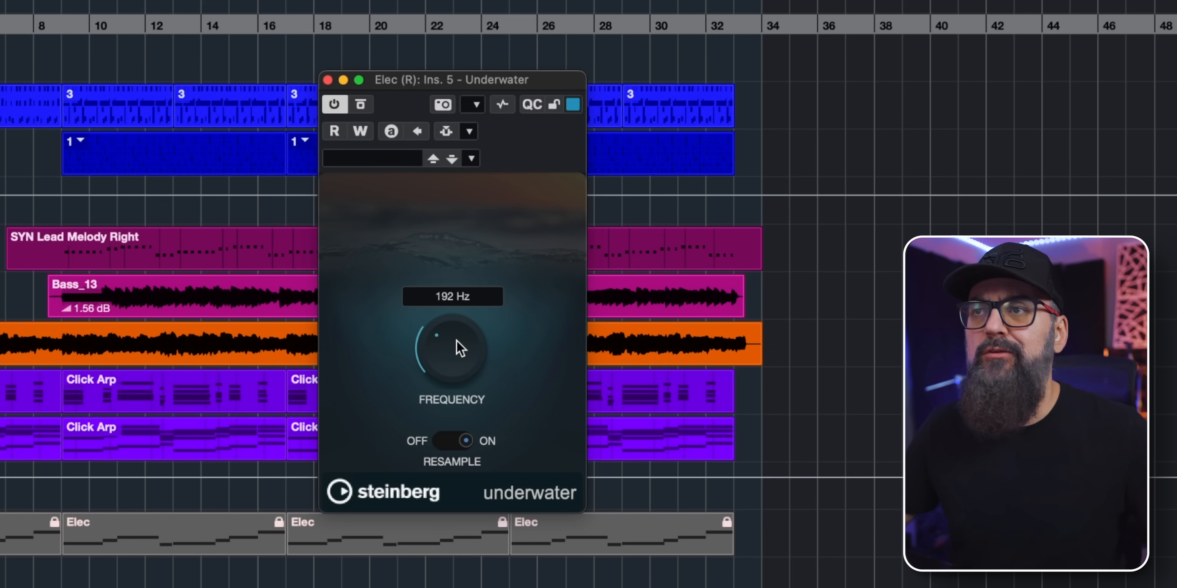
scroll(457, 341, down, 3)
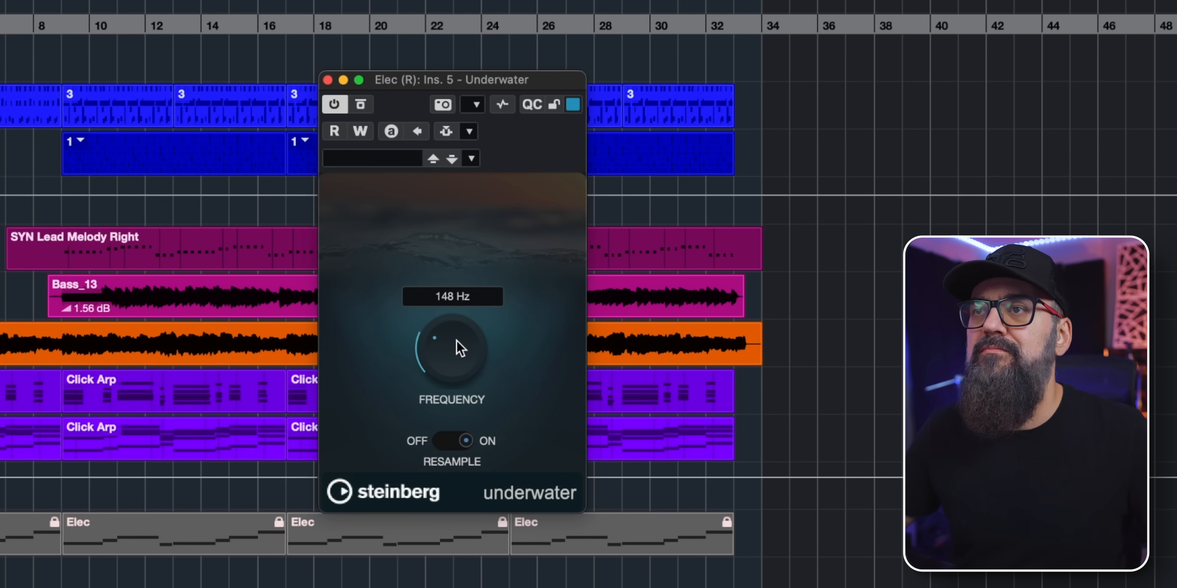
scroll(457, 341, up, 3)
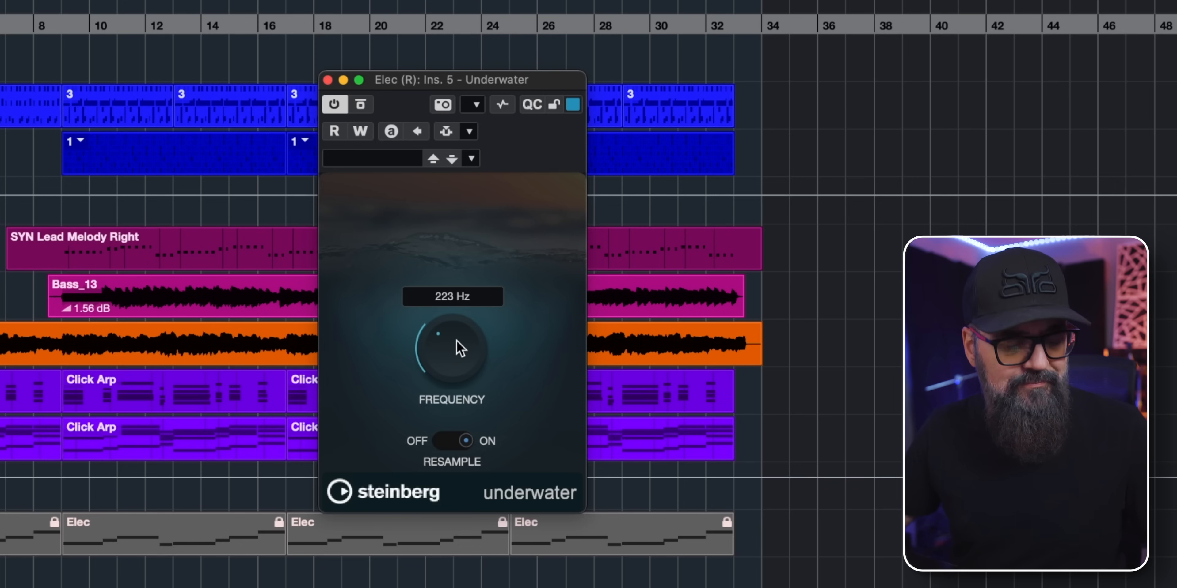
scroll(457, 341, up, 15)
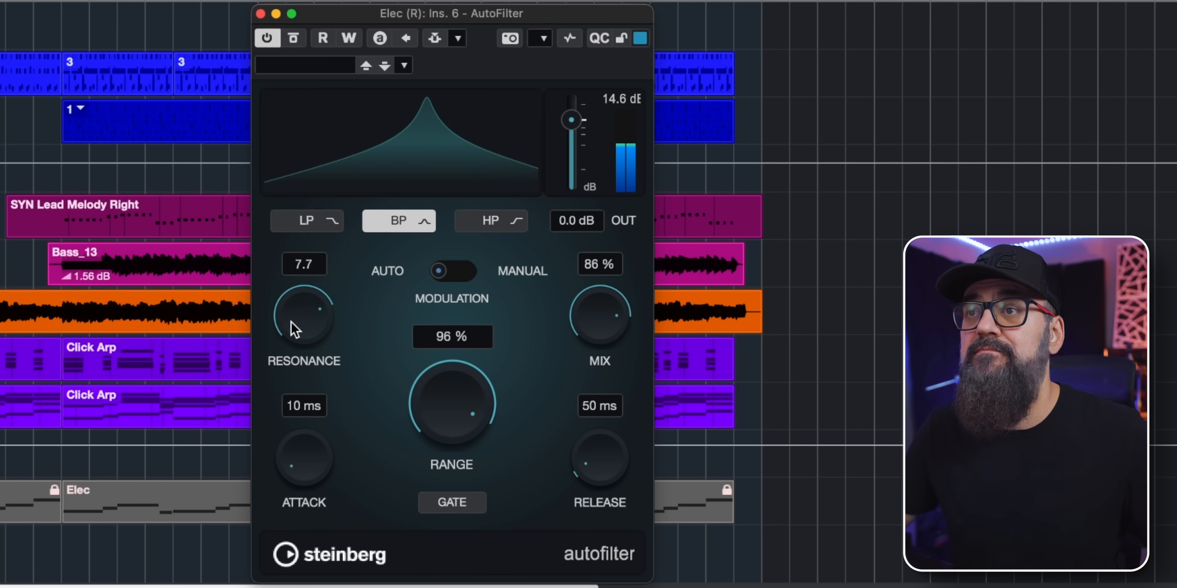
Sweep AutoFilter's Range down and up, and leave it at 91 %.
scroll(467, 401, down, 4)
scroll(467, 400, down, 1)
scroll(341, 315, up, 7)
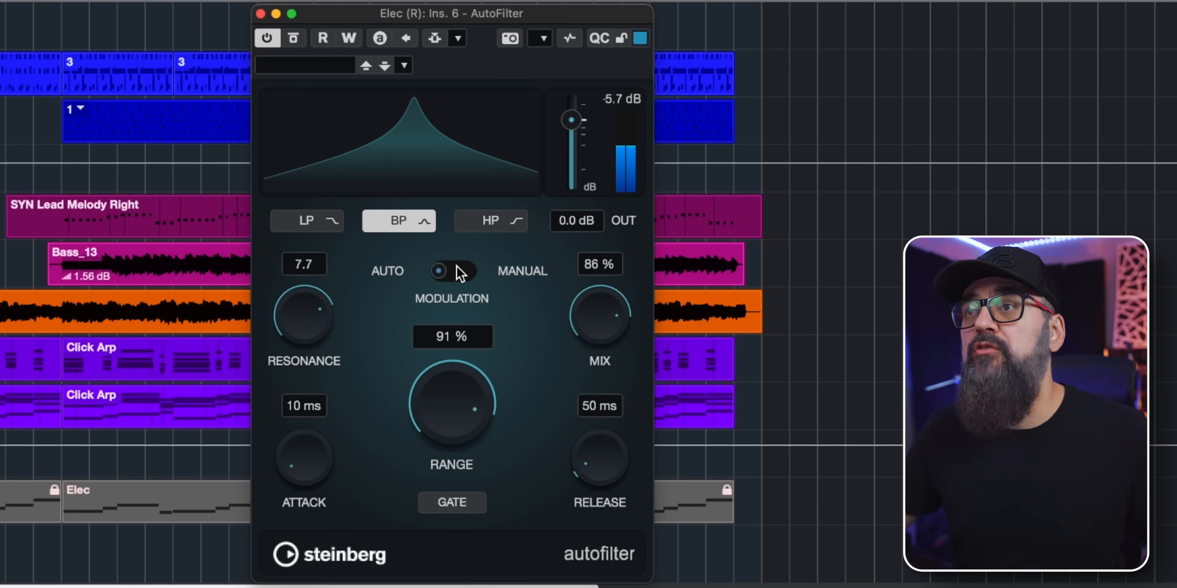
Switch AutoFilter's modulation to Manual and sweep its filter frequency down and back up.
click(457, 271)
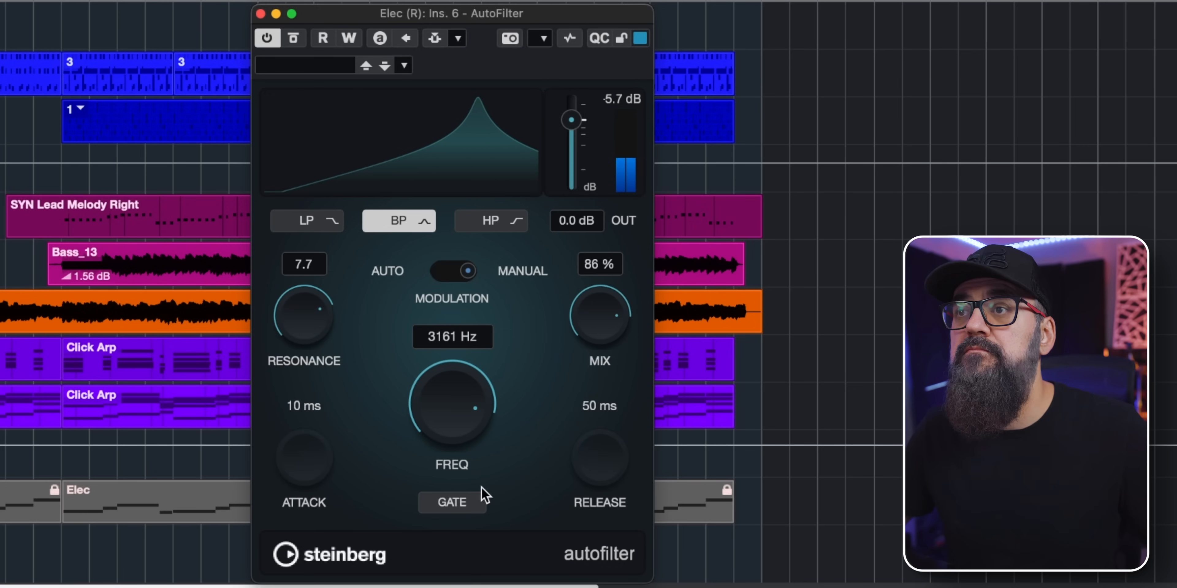
scroll(460, 430, down, 10)
scroll(460, 430, up, 6)
scroll(460, 430, up, 8)
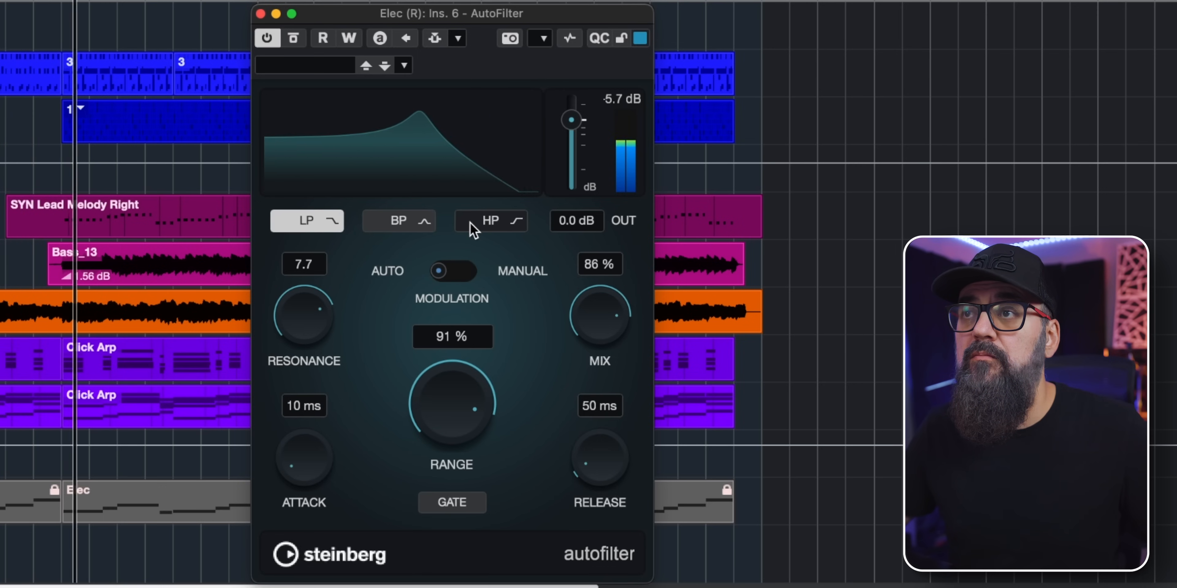
Set AutoFilter's filter type to HP and vary its Range amount during playback.
click(469, 223)
drag(458, 434, 458, 422)
scroll(458, 424, down, 5)
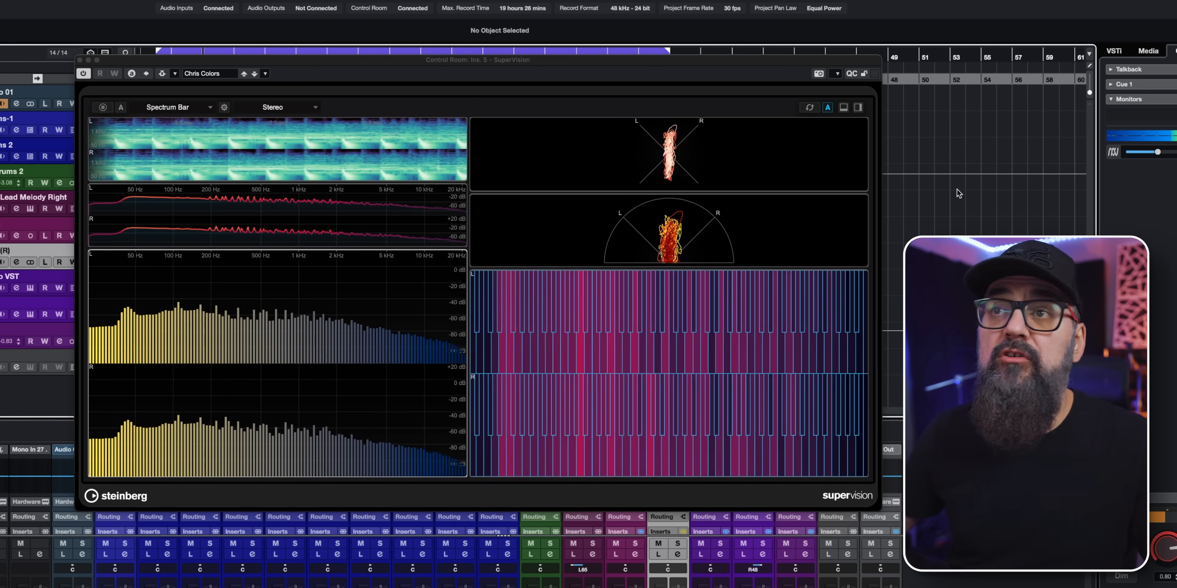
Open the settings of SuperVision's Spectrum Bar module and view its color scheme choices.
click(190, 277)
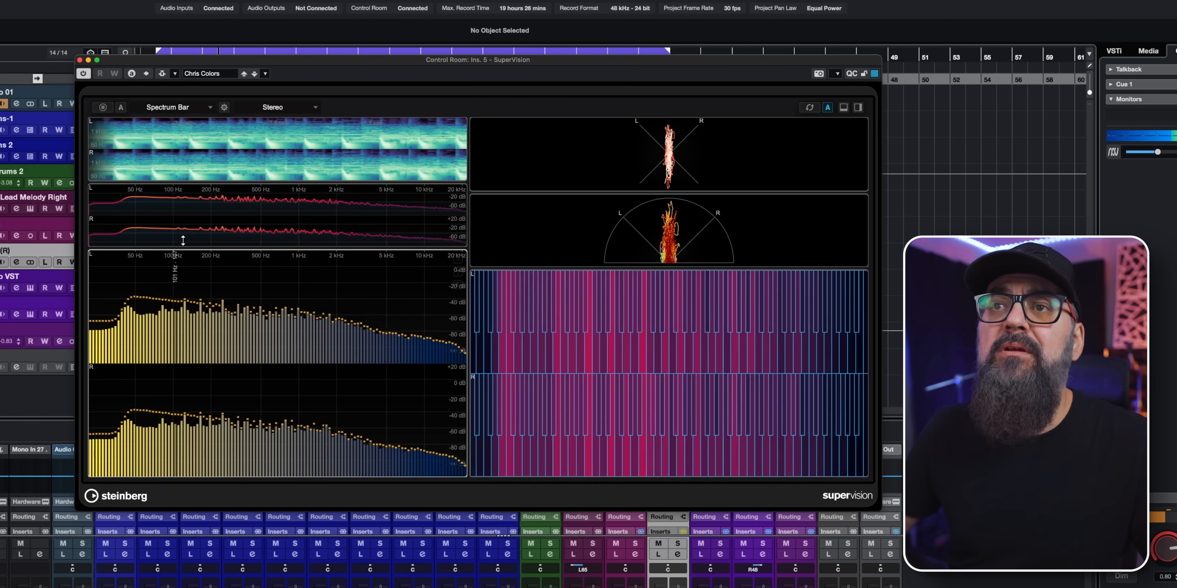
click(223, 107)
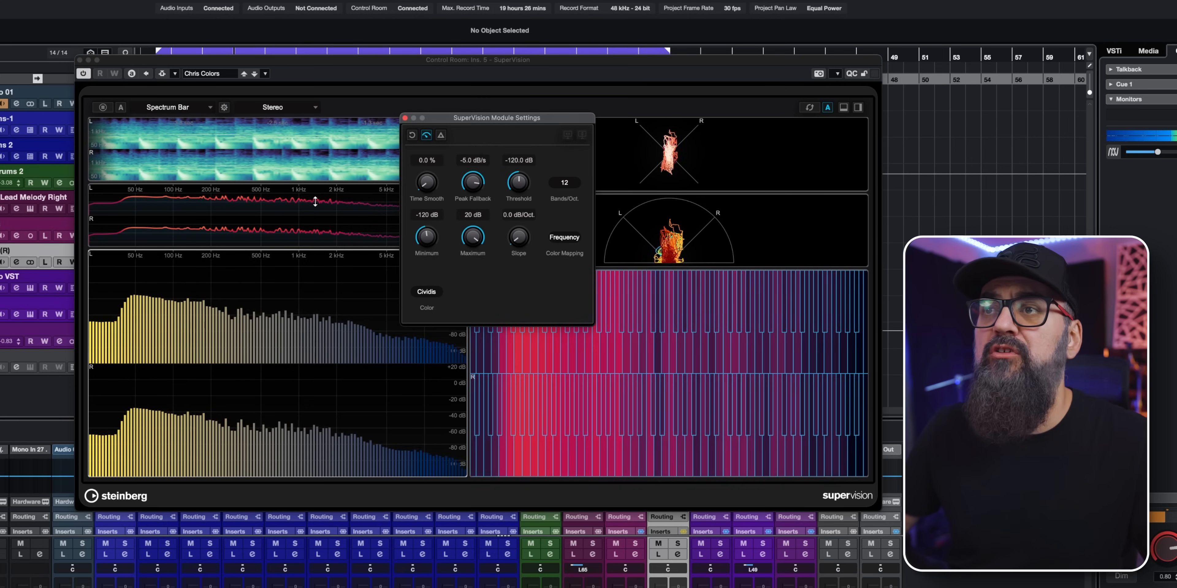
click(424, 293)
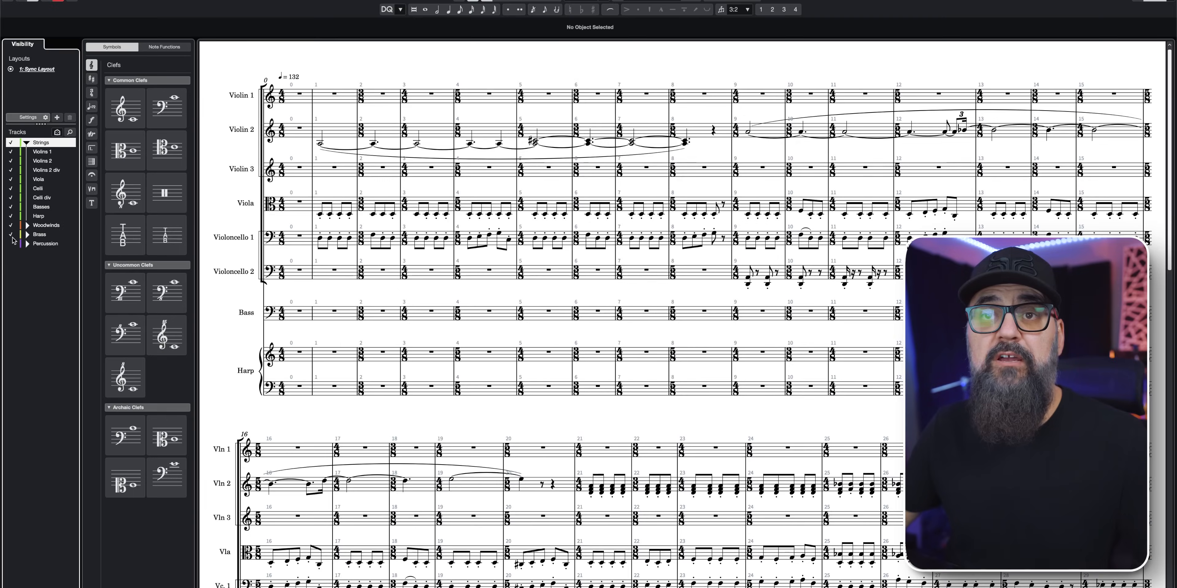
Show the Percussion tracks in the score's Sync Layout and look through the full score.
click(12, 245)
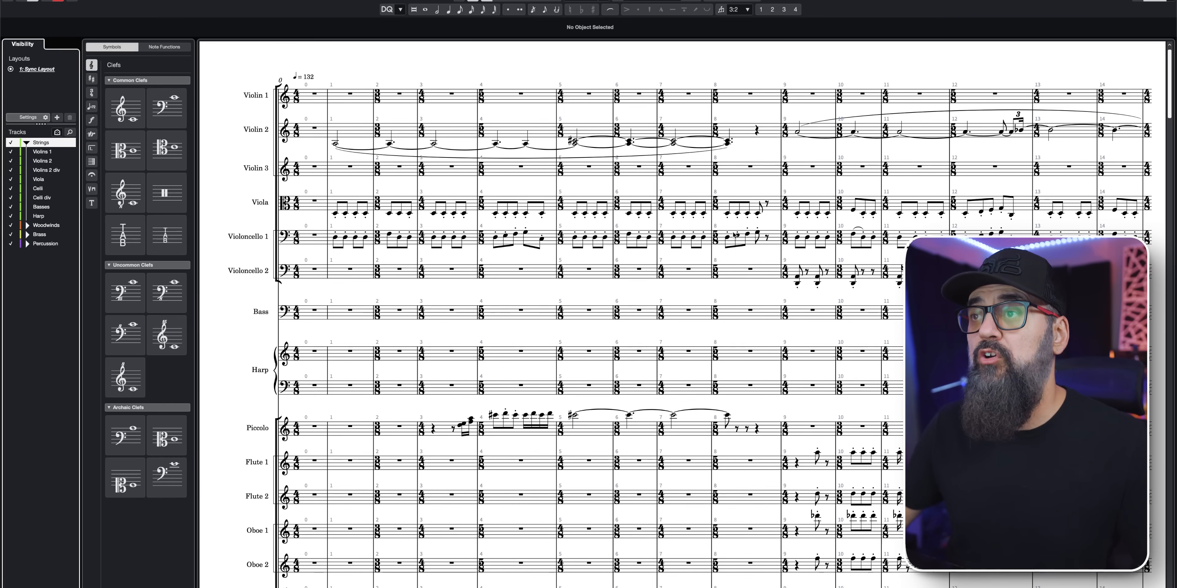
scroll(734, 234, down, 10)
scroll(734, 235, up, 10)
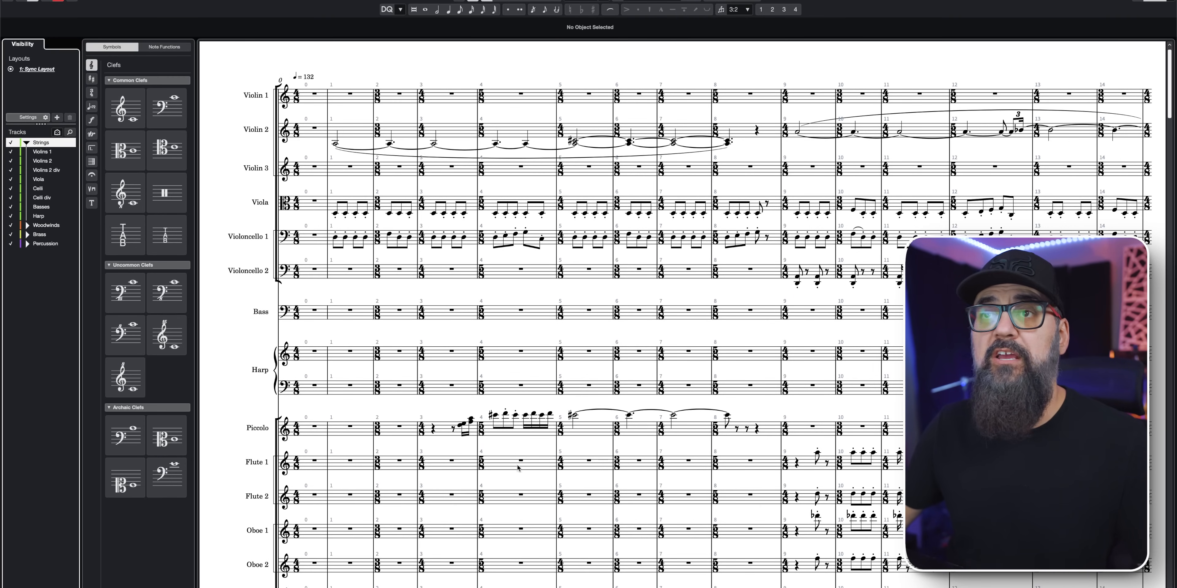
Hide all tracks except Violins 1 in the Sync Layout and toggle the visibility of Violins 2.
drag(11, 143, 11, 244)
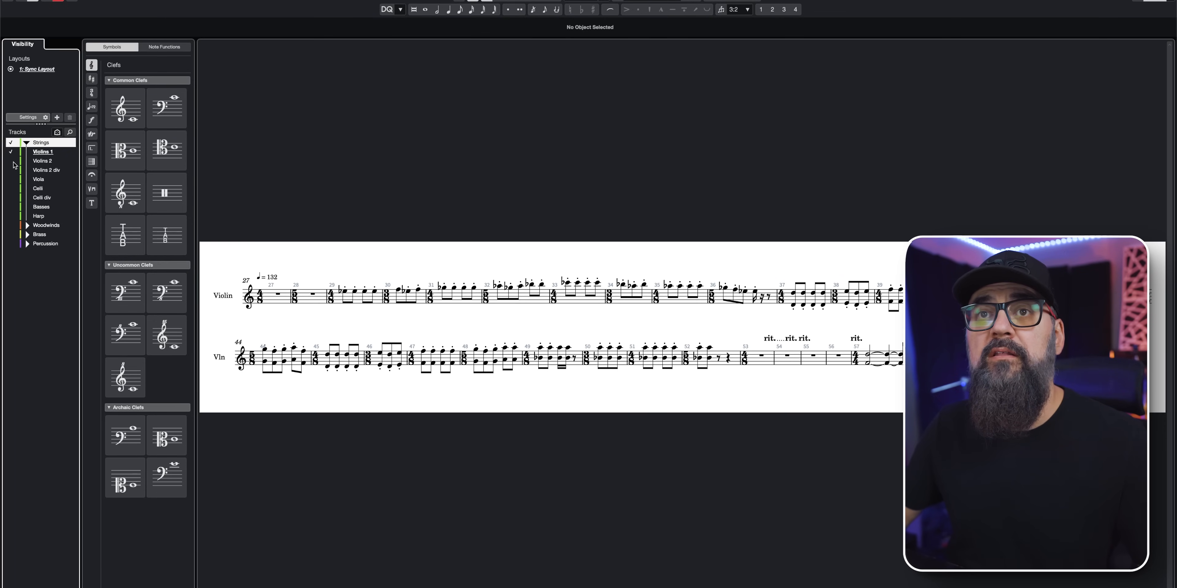
click(13, 161)
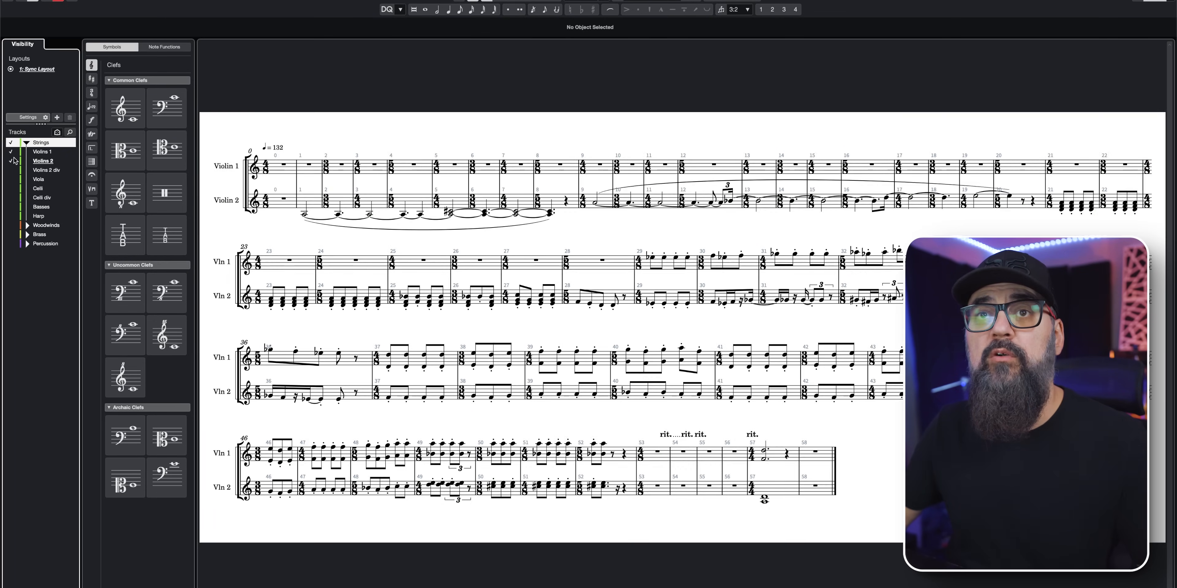
click(14, 164)
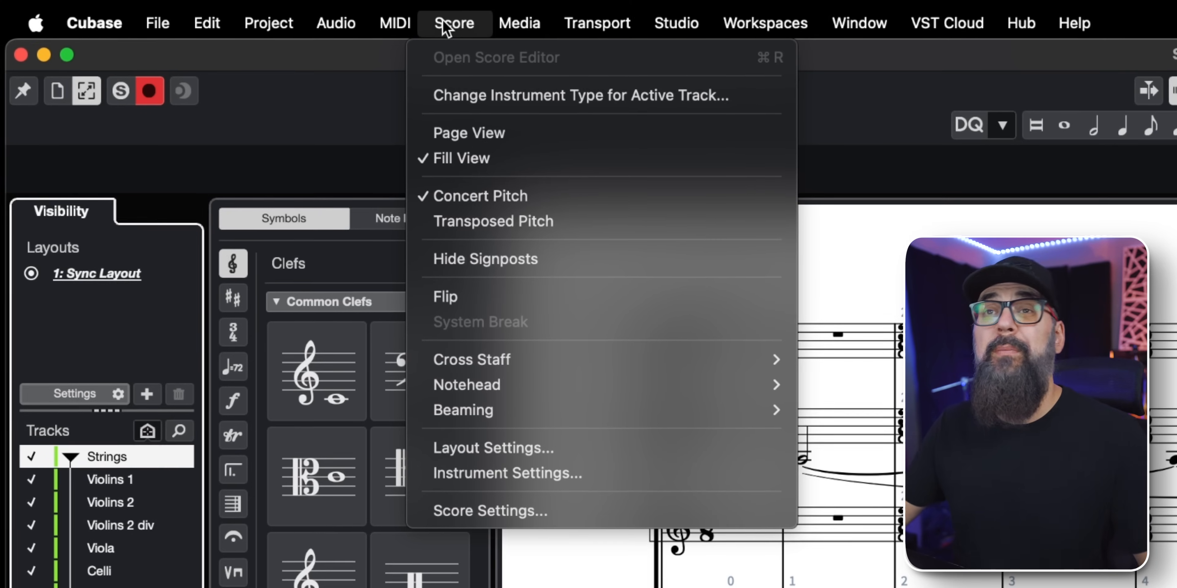
Switch the score to Page View and look down the first page.
click(458, 133)
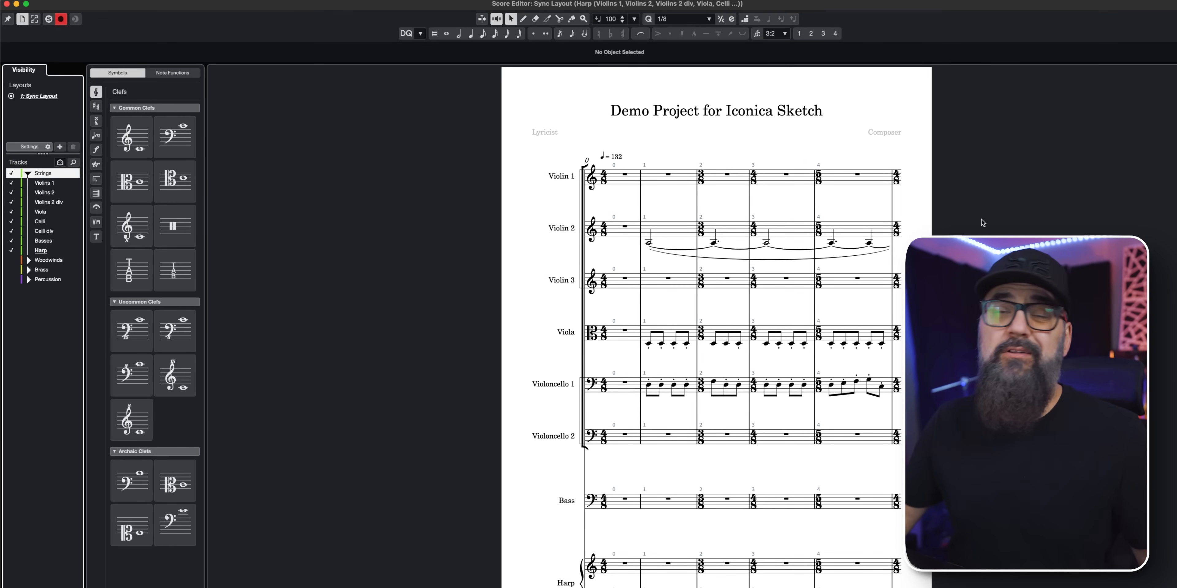
scroll(983, 222, down, 3)
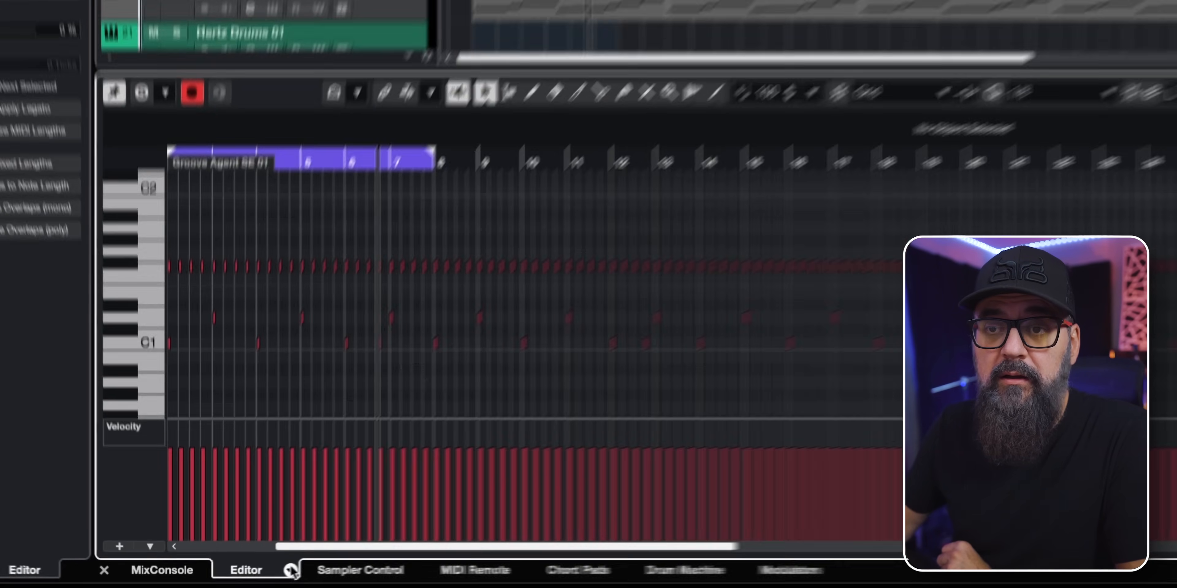
Create a drum map from the instrument for the Groove Agent SE 01 part in the Drum Editor, and show the part in the Score Editor.
click(224, 581)
click(310, 544)
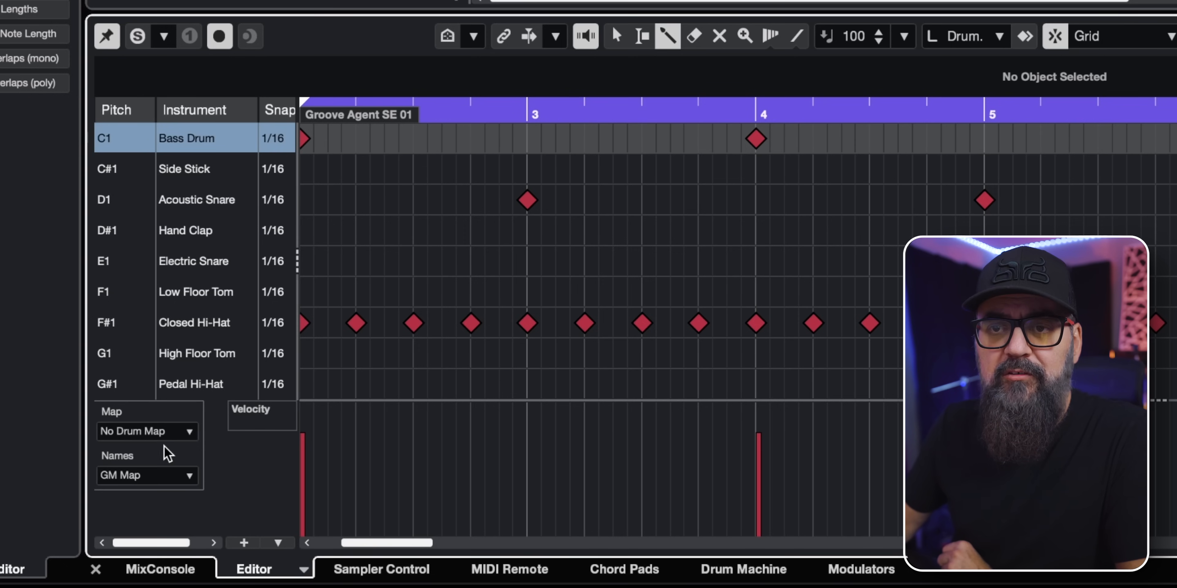
click(149, 436)
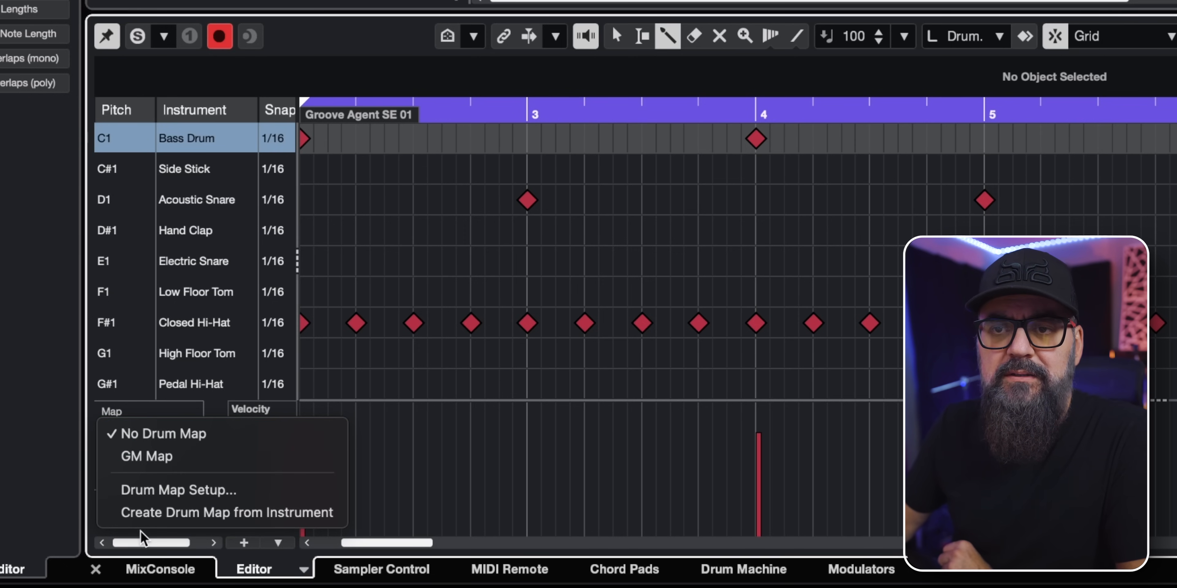
click(139, 515)
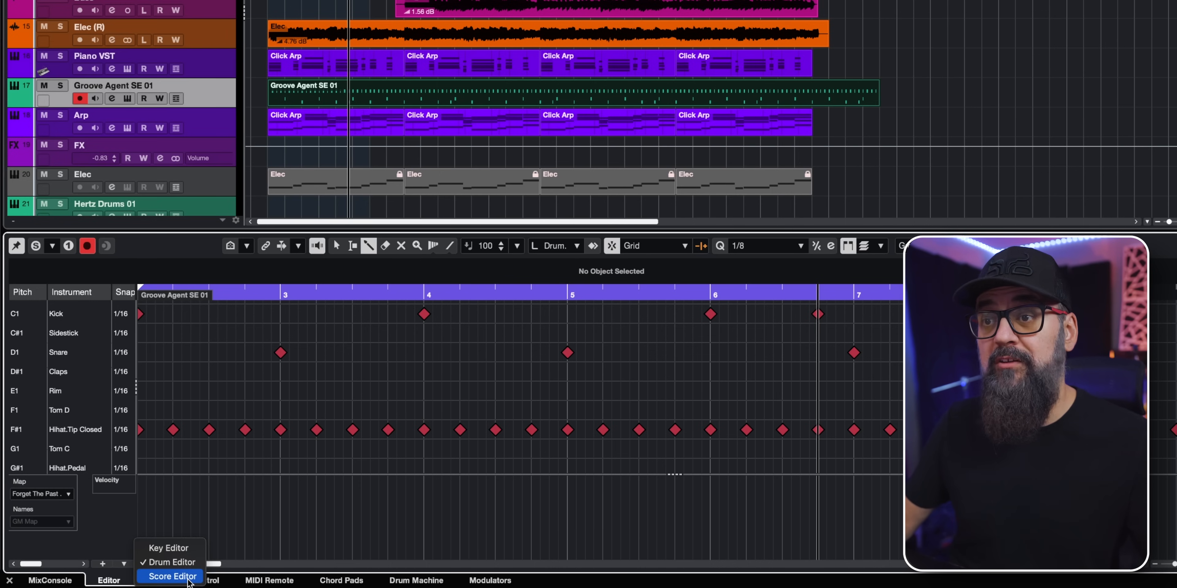
click(173, 577)
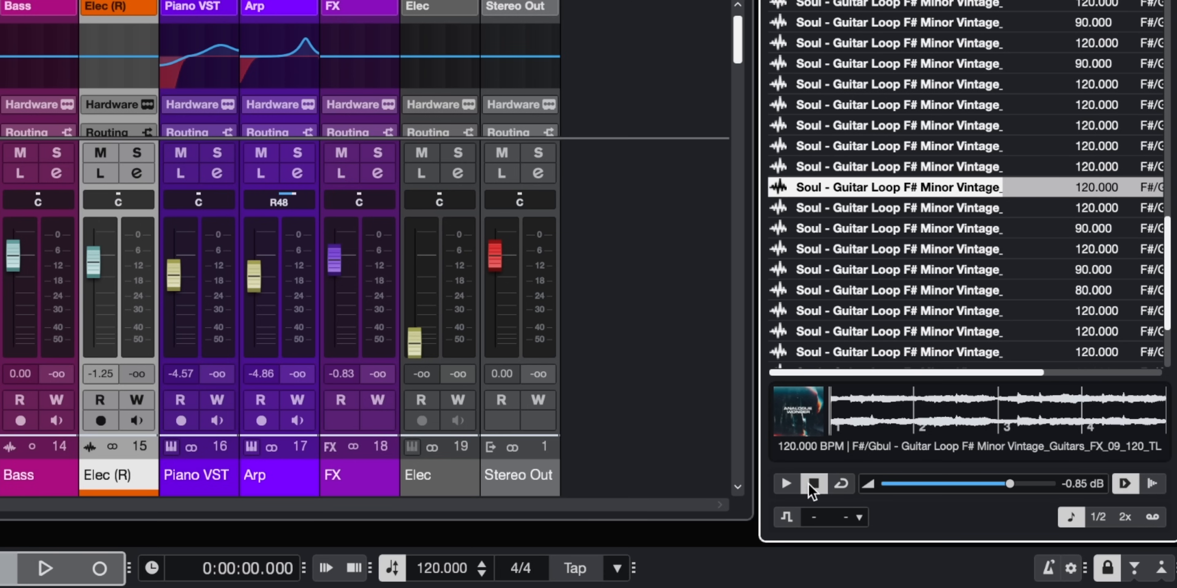
Preview the selected Soul guitar loop with its root key set to F and C, and clear the preview key.
click(791, 486)
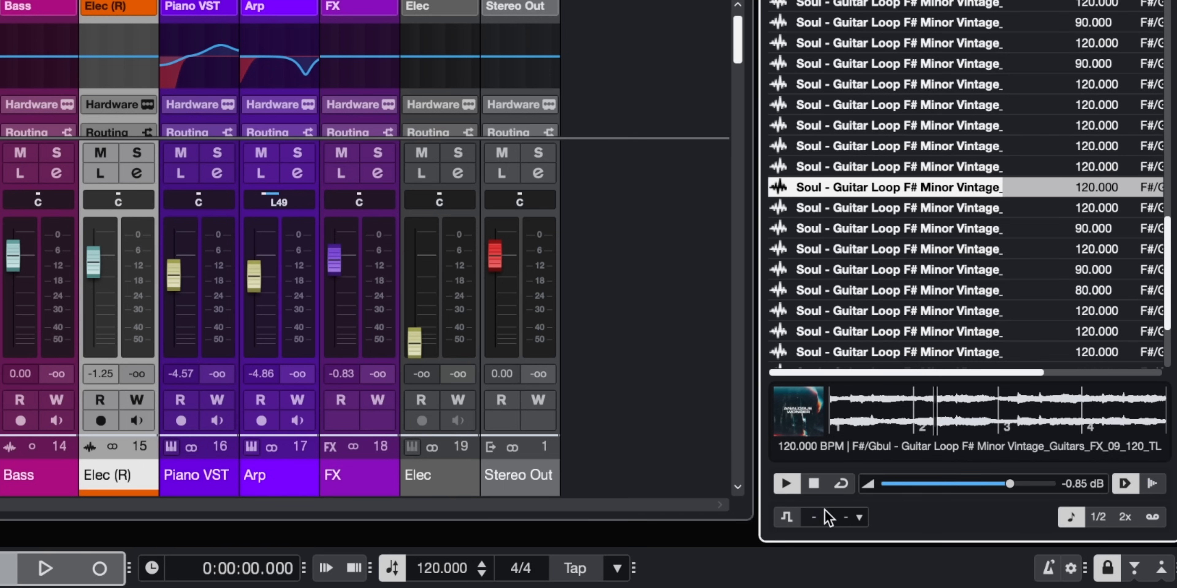
click(843, 520)
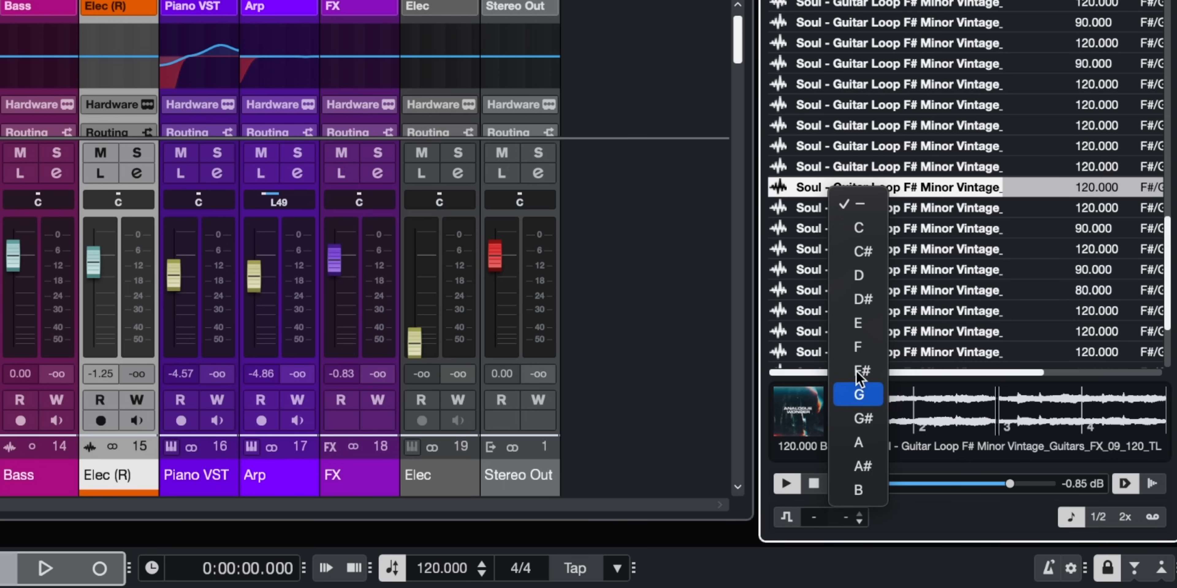
click(855, 349)
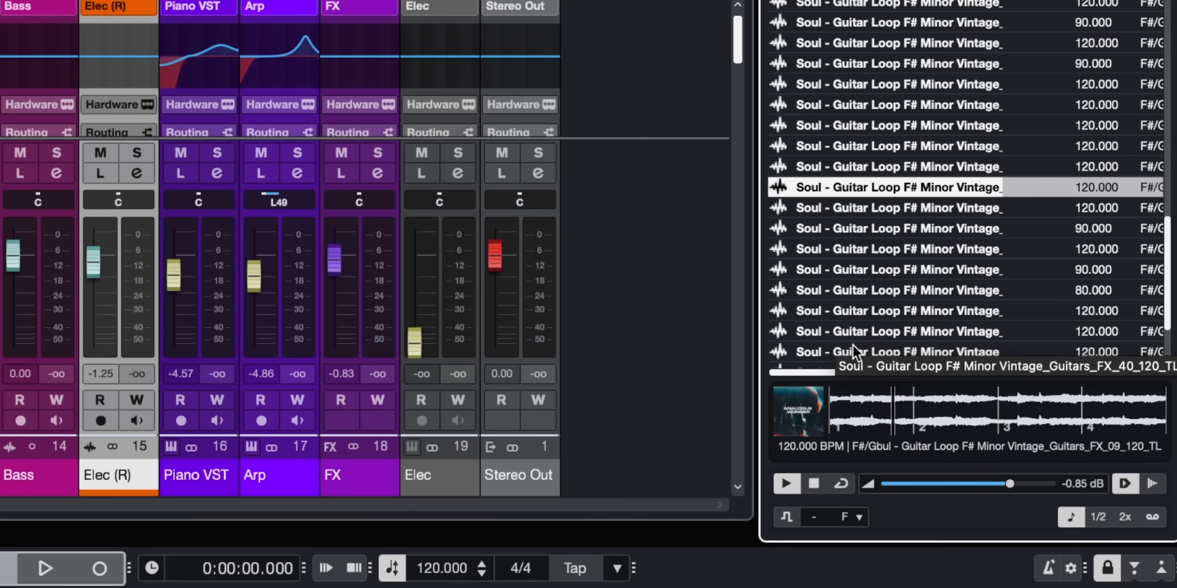
click(849, 523)
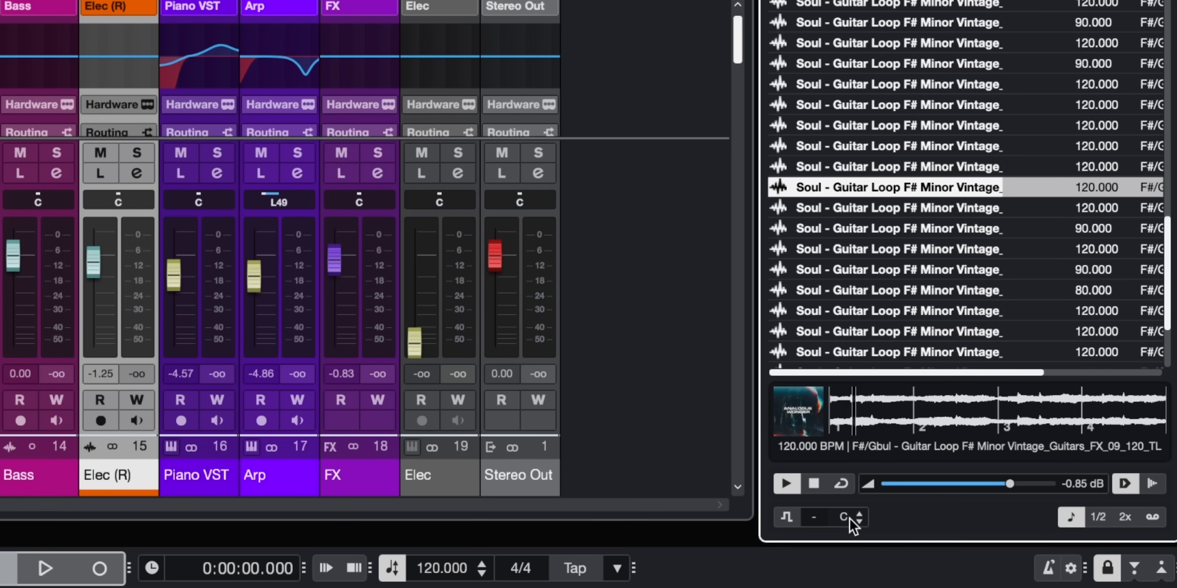
click(852, 513)
click(865, 493)
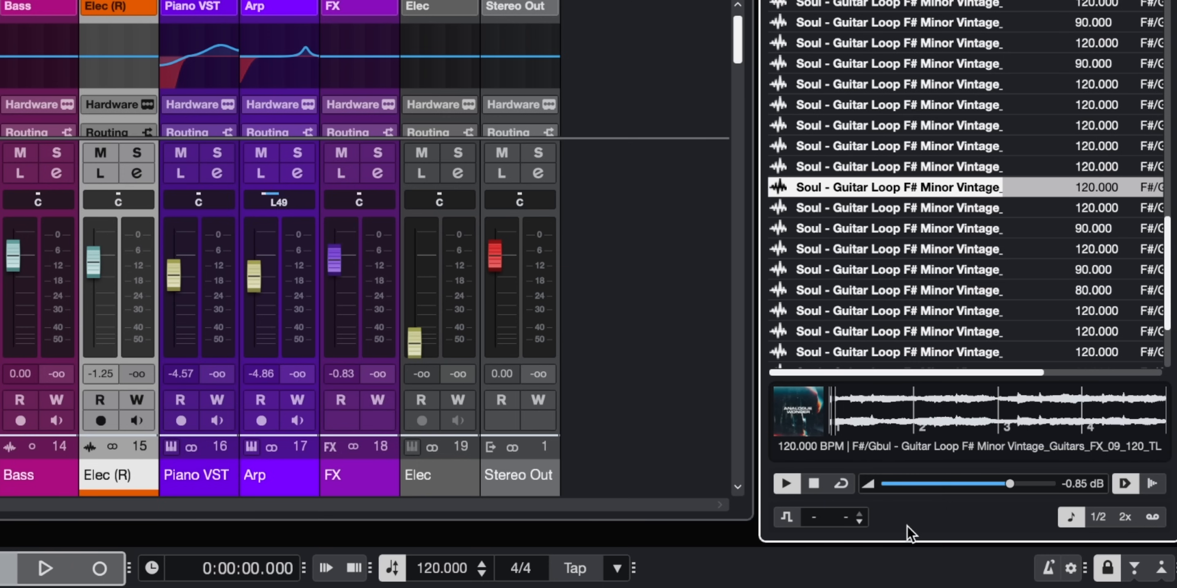
Preview the guitar loop transposed by 5 semitones, reset the transposition to 0 and stop the playback.
click(817, 517)
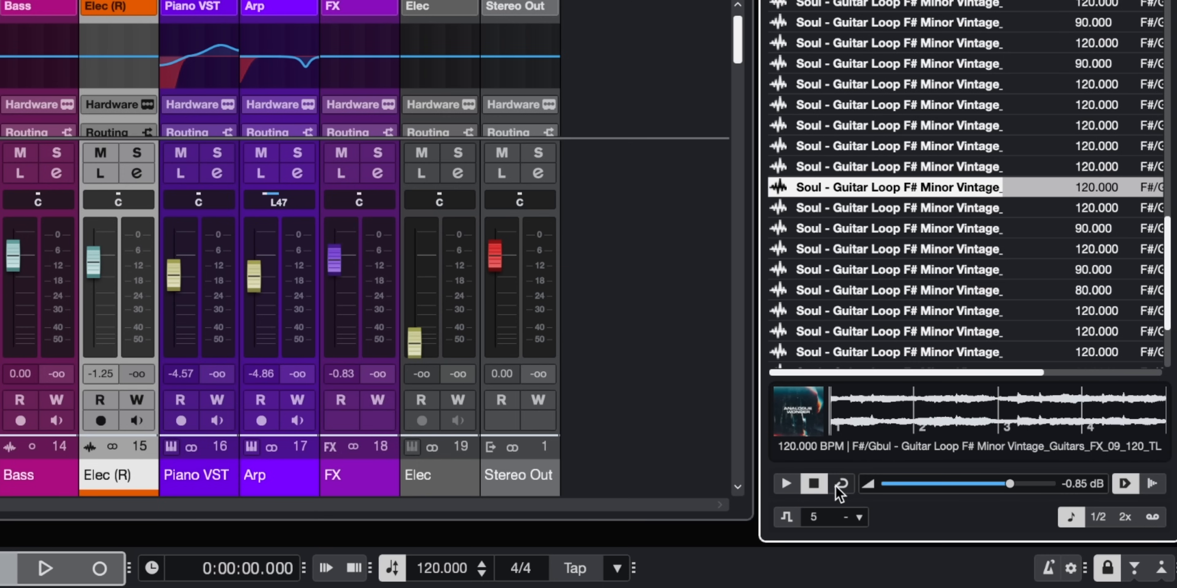
click(785, 484)
click(816, 518)
text(0)
key(Return)
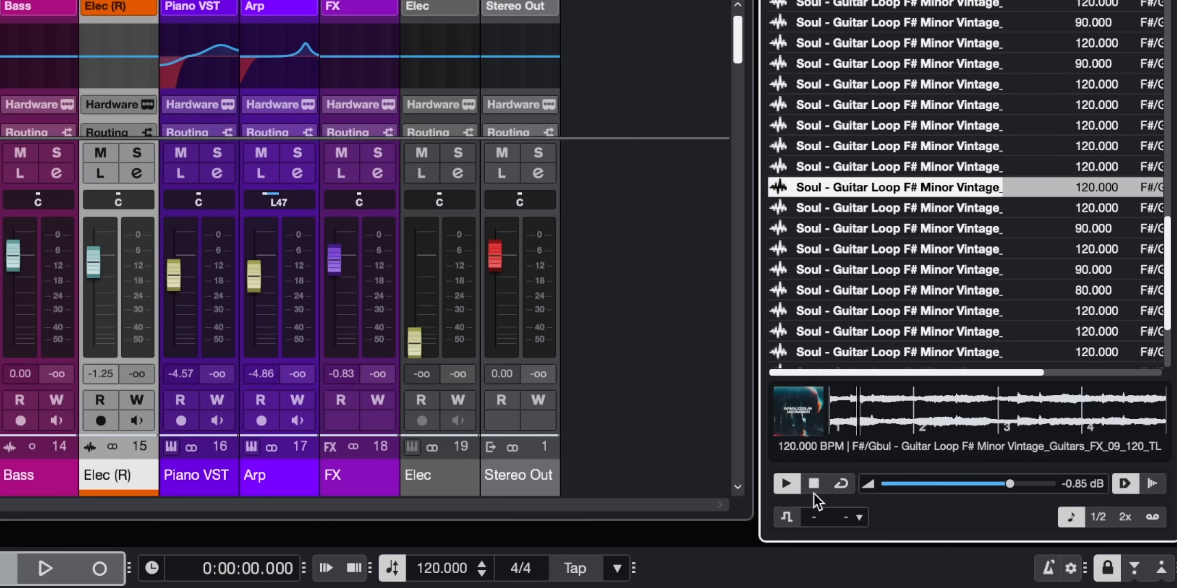
click(813, 487)
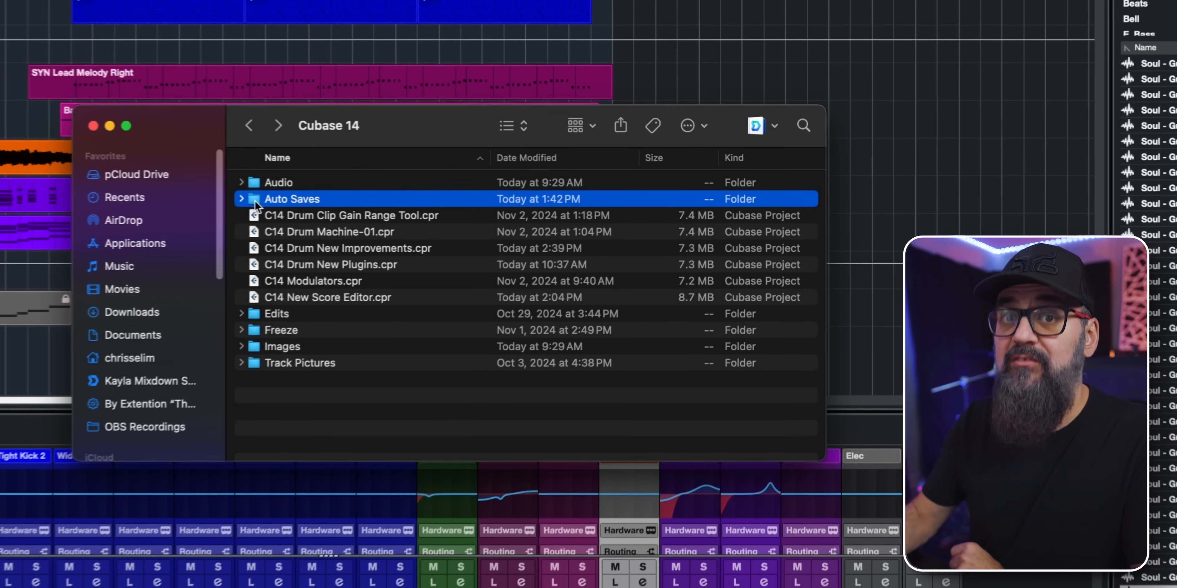
Open the Auto Saves folder inside the Cubase 14 project folder in Finder.
double_click(258, 202)
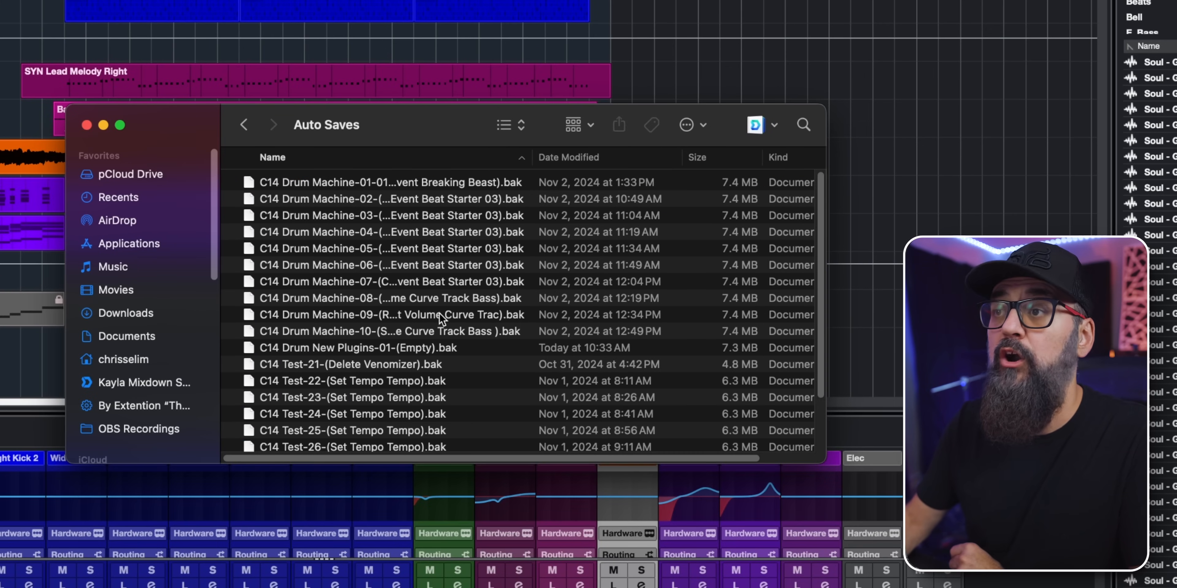